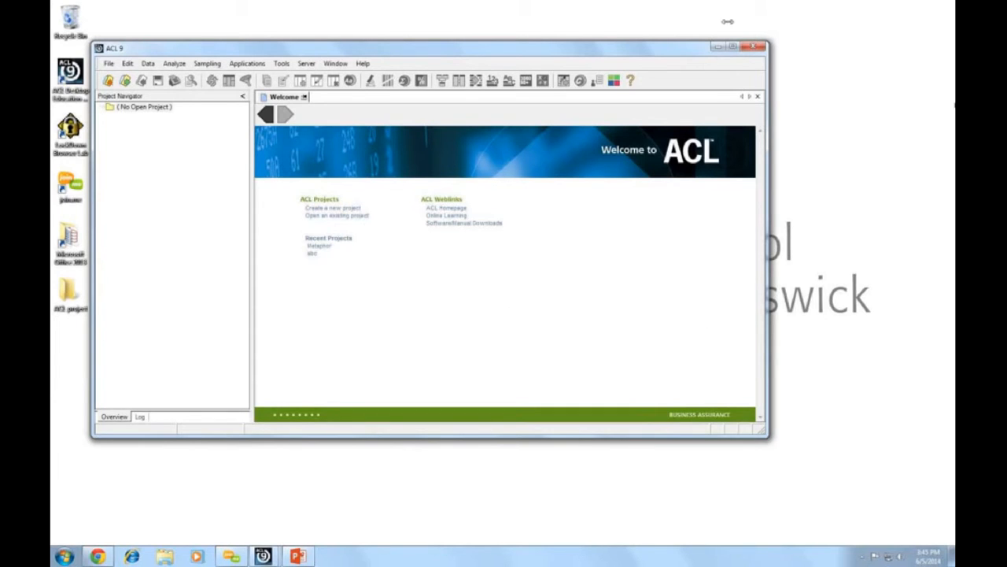
# Step: Maximize the ACL window and open the existing Metaphor project from the ACL project folder on the Desktop
pyautogui.doubleClick(734, 45)
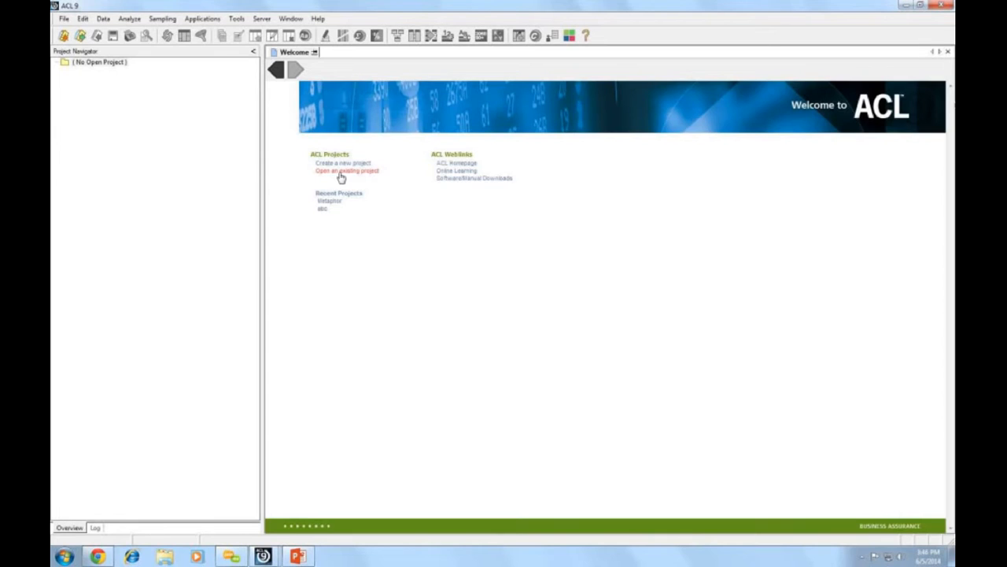
pyautogui.click(341, 172)
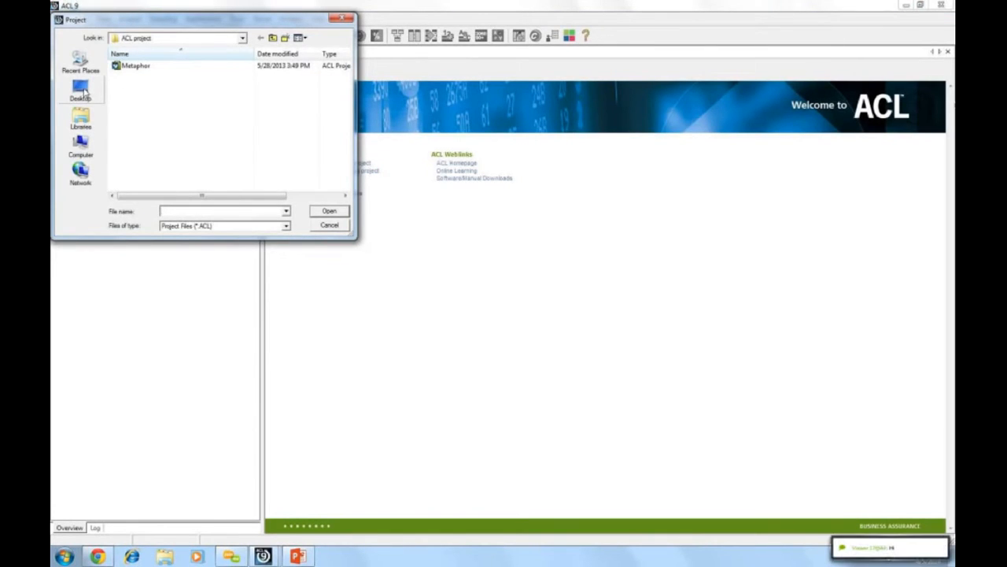
pyautogui.click(81, 91)
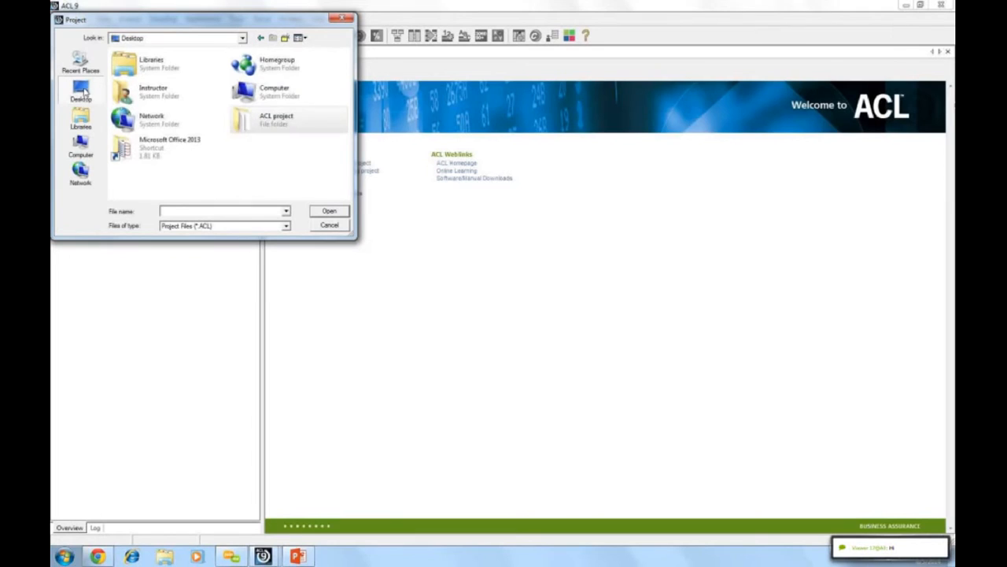
pyautogui.click(280, 126)
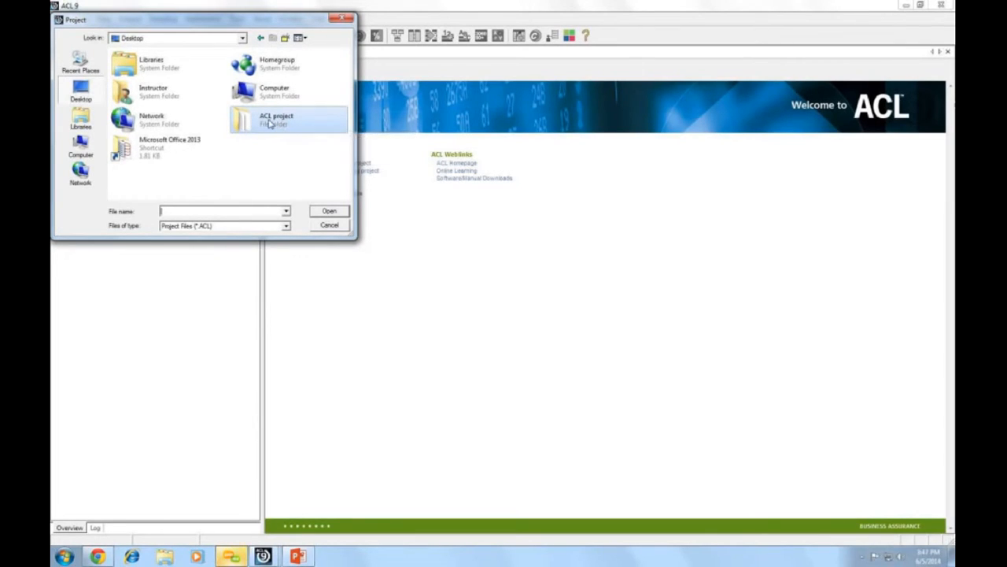
pyautogui.doubleClick(268, 124)
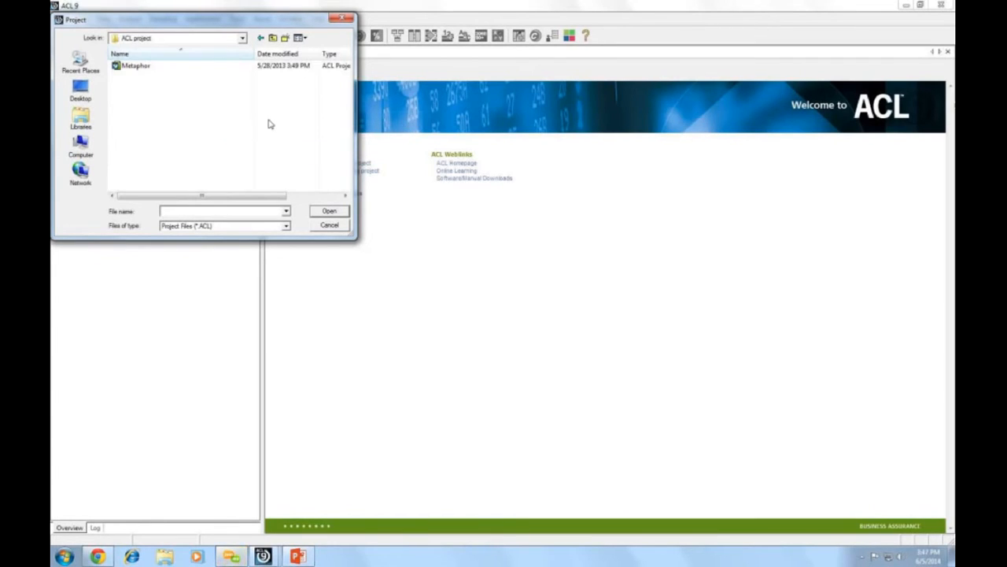
pyautogui.doubleClick(136, 68)
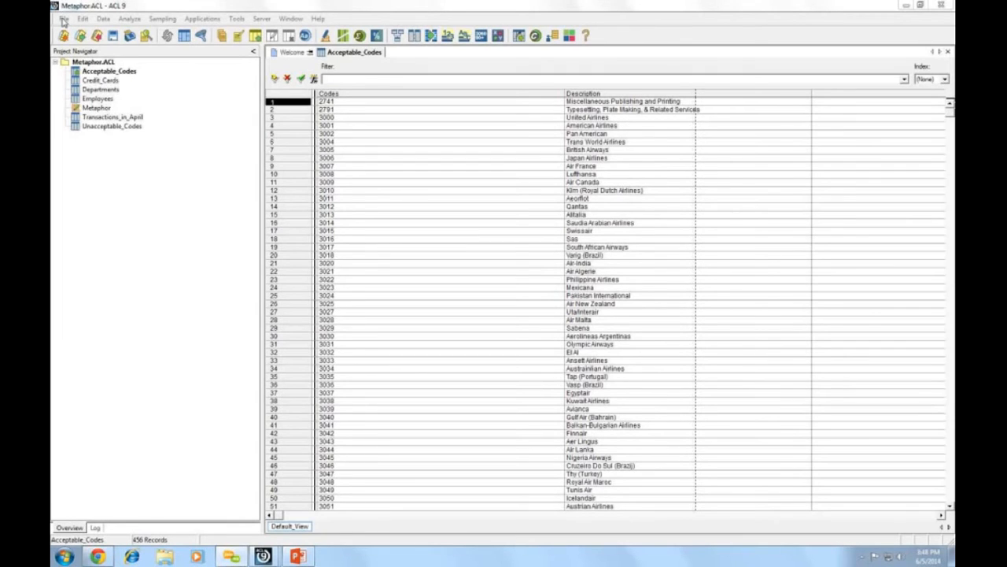
# Step: Start a new table with a disk file as data source and choose the Trans_April Excel file from Sample Data Files
pyautogui.click(63, 19)
pyautogui.moveTo(76, 33)
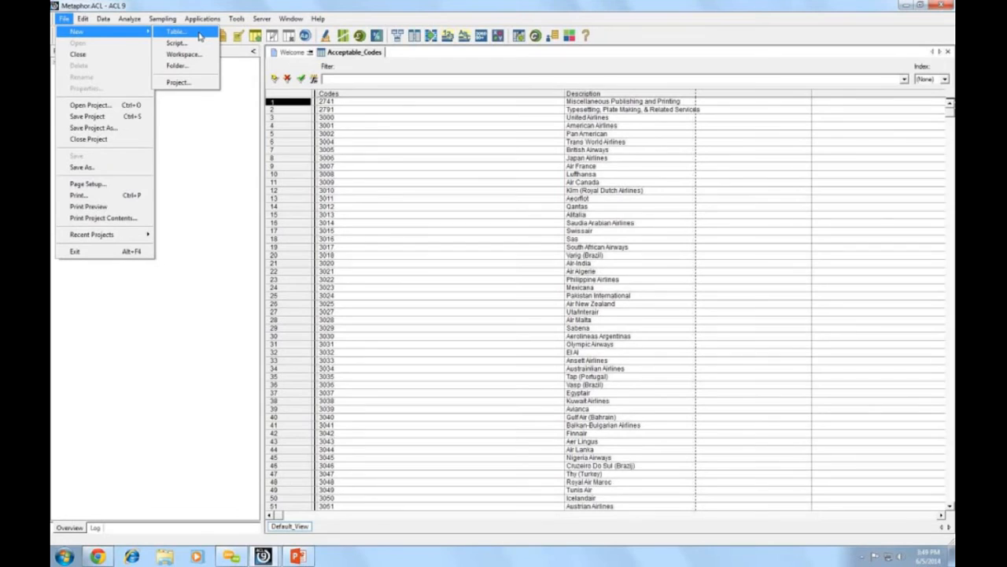
pyautogui.click(177, 32)
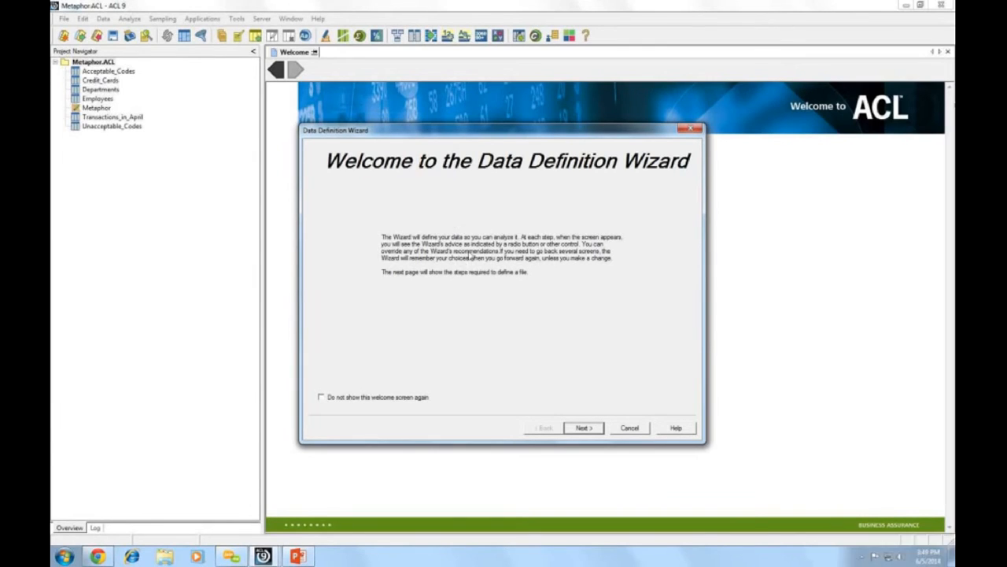
pyautogui.click(587, 430)
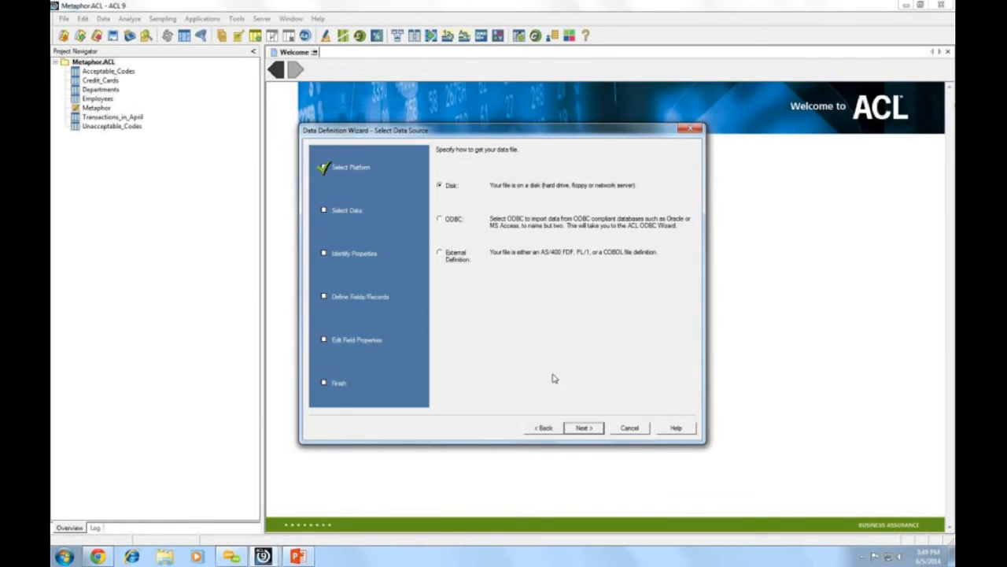
pyautogui.click(584, 428)
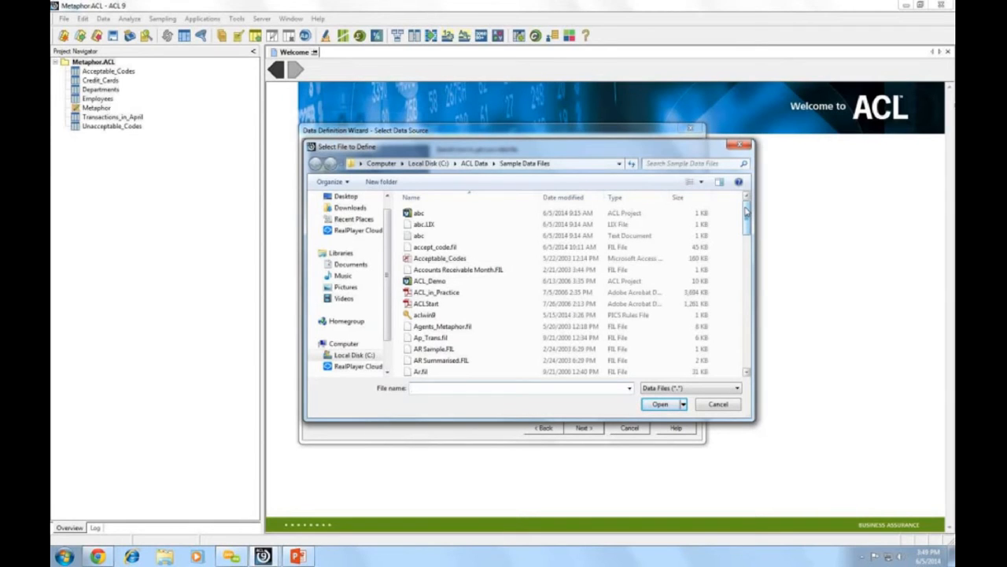
pyautogui.moveTo(746, 210); pyautogui.dragTo(748, 335)
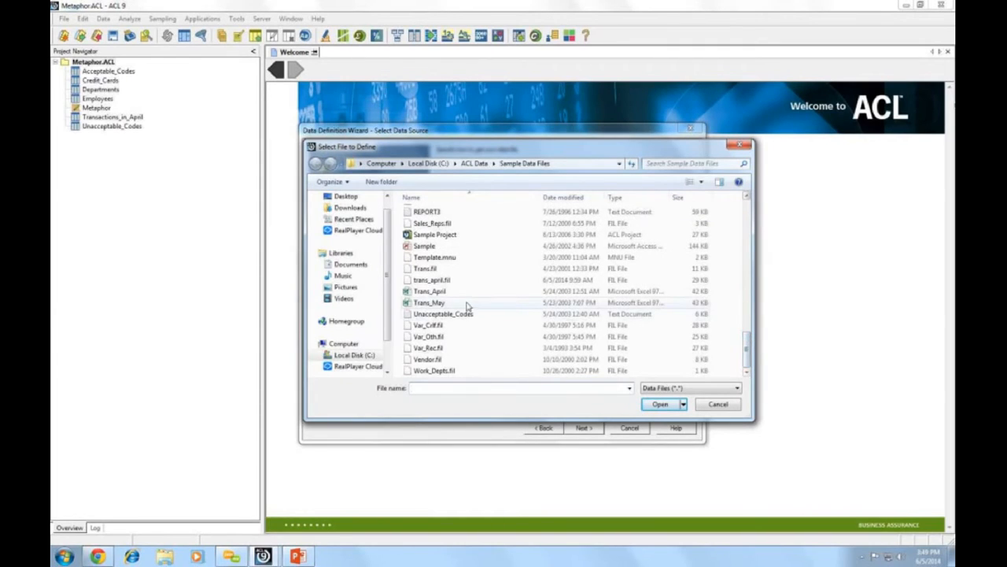
pyautogui.click(442, 295)
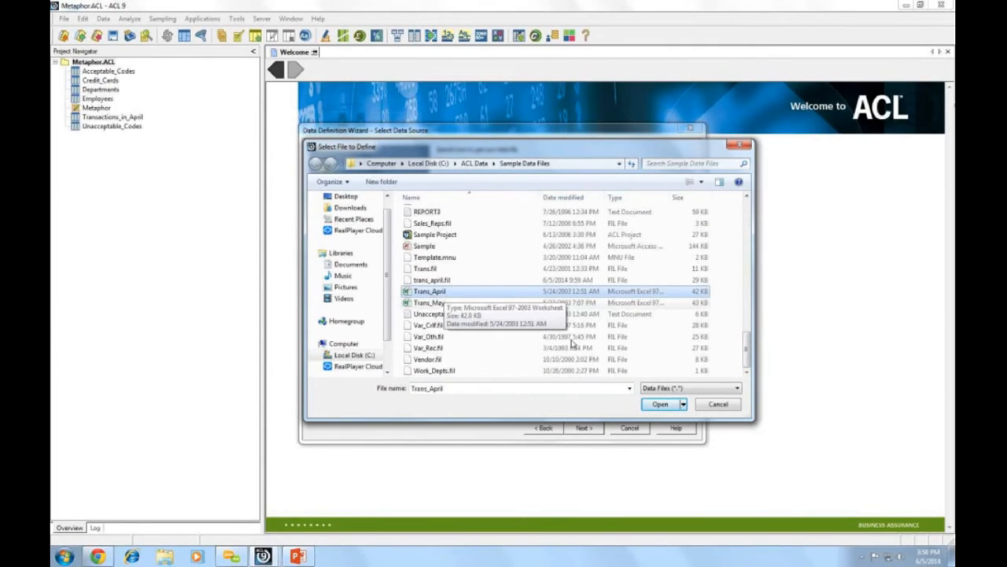
pyautogui.doubleClick(434, 294)
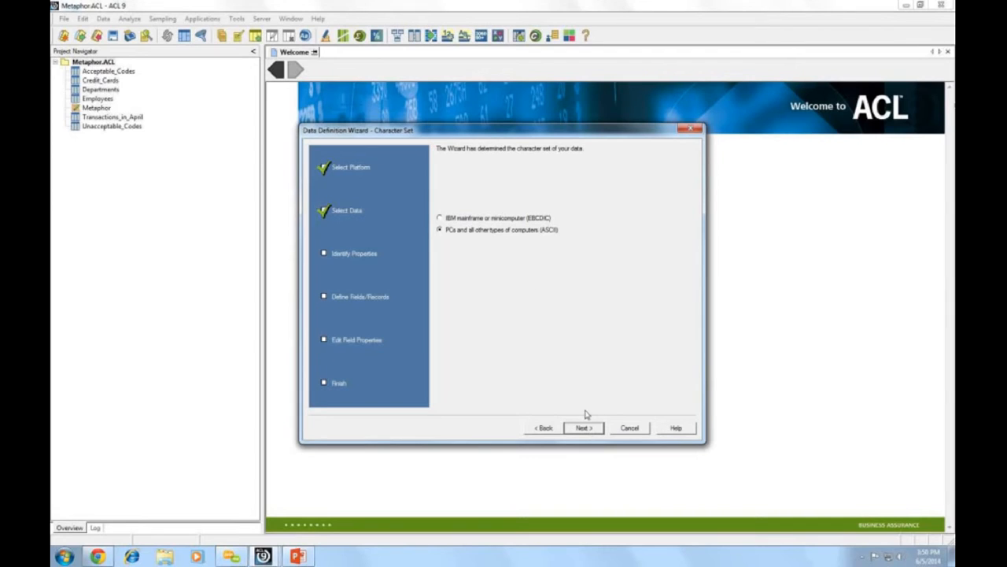
# Step: Accept the ASCII character set, the Excel file format and the Trans_Apr worksheet for the new table
pyautogui.click(584, 429)
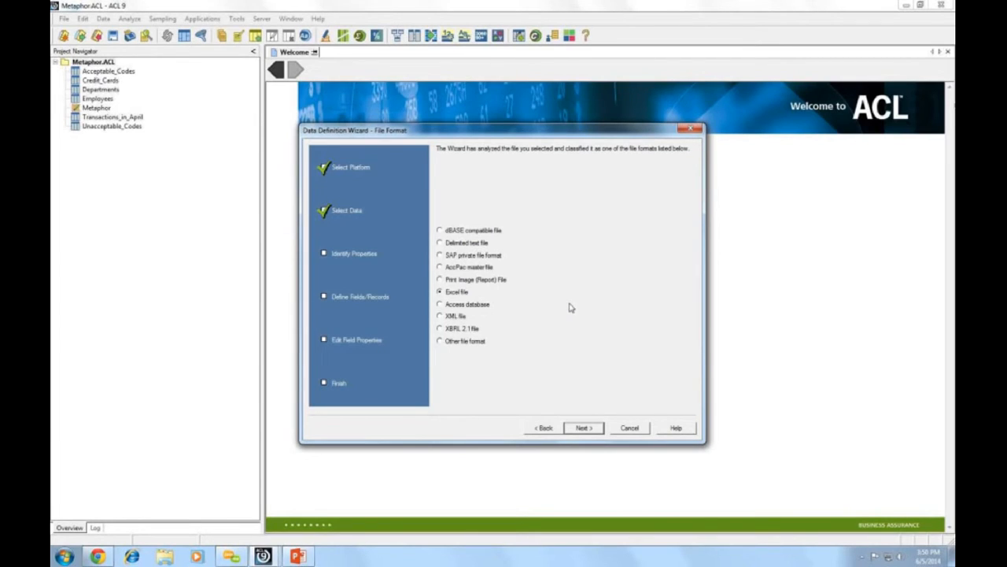
pyautogui.click(584, 428)
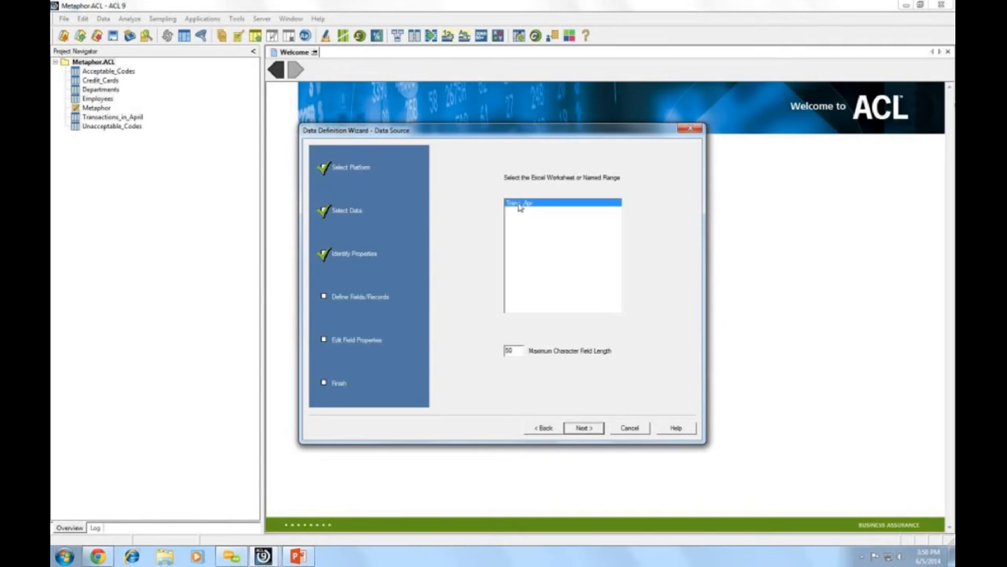
pyautogui.click(582, 428)
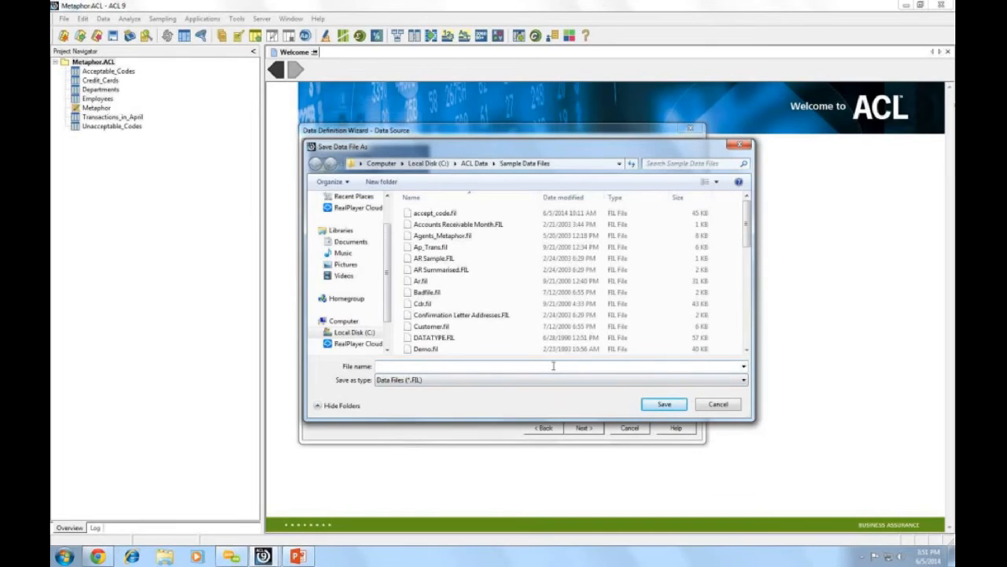
# Step: Save the data file as TRANS_APRIL, replacing the existing file, and finish the definition with the table name trans_april
pyautogui.write('TRAN')
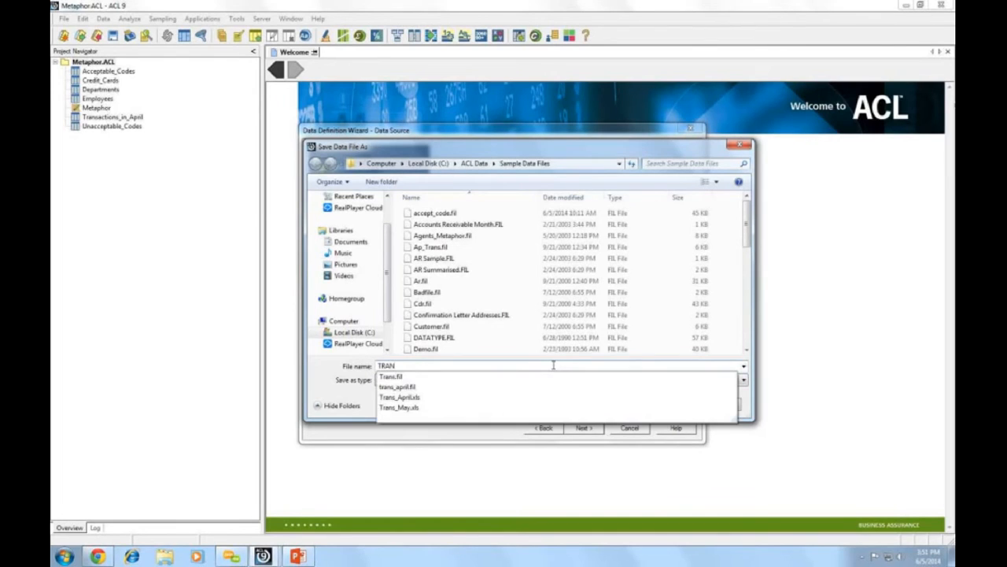
pyautogui.write('S_A')
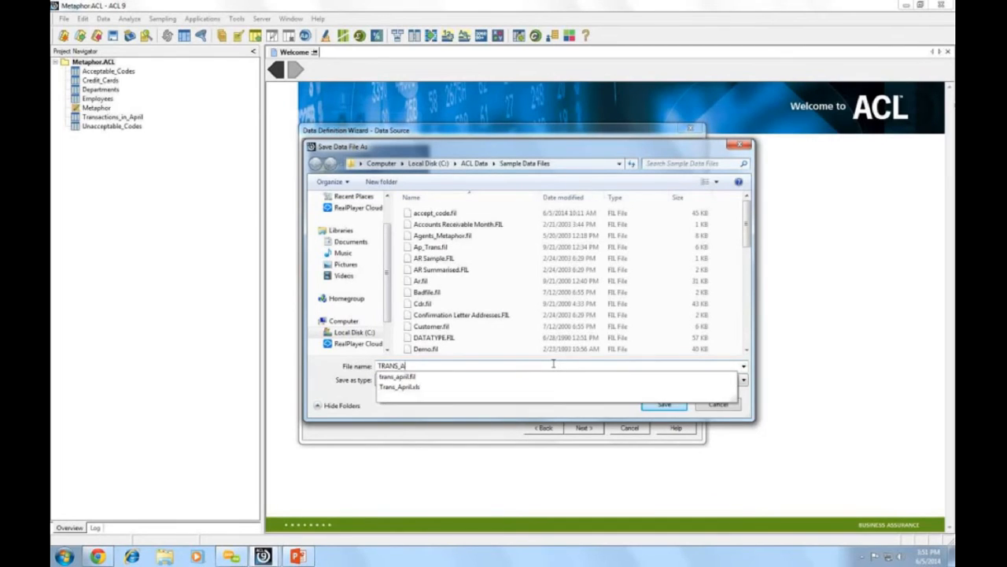
pyautogui.write('PRIL')
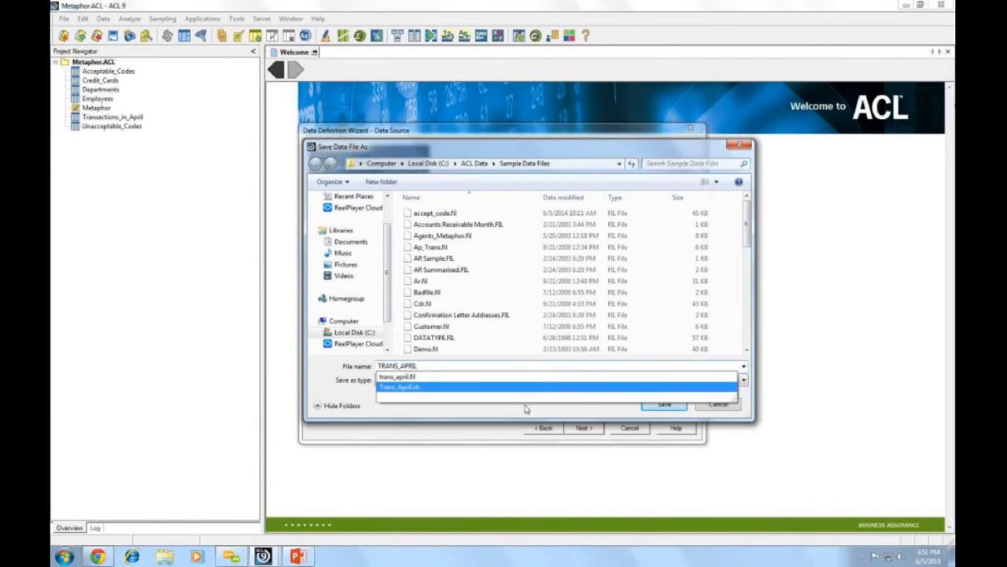
pyautogui.click(661, 406)
pyautogui.click(661, 407)
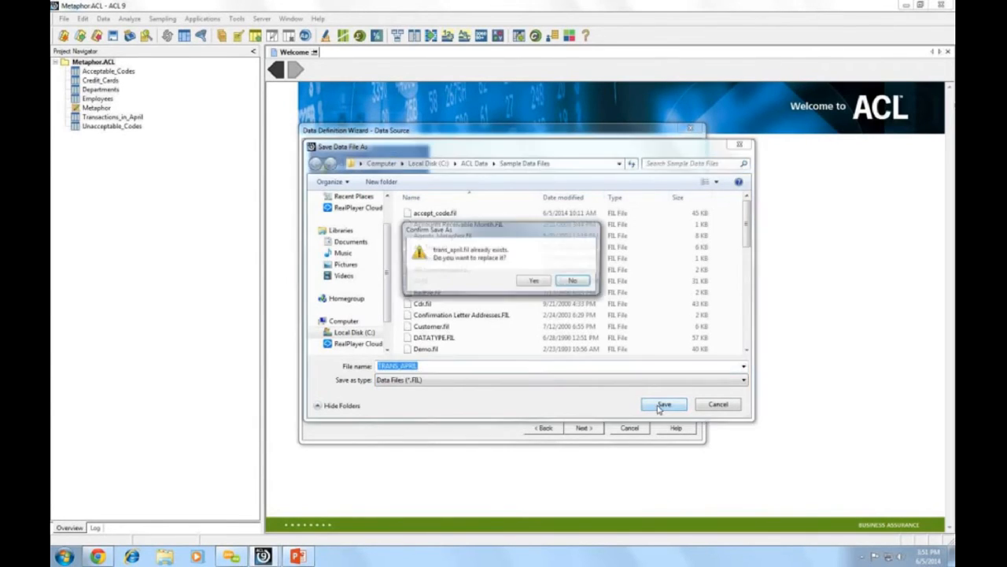
pyautogui.click(534, 282)
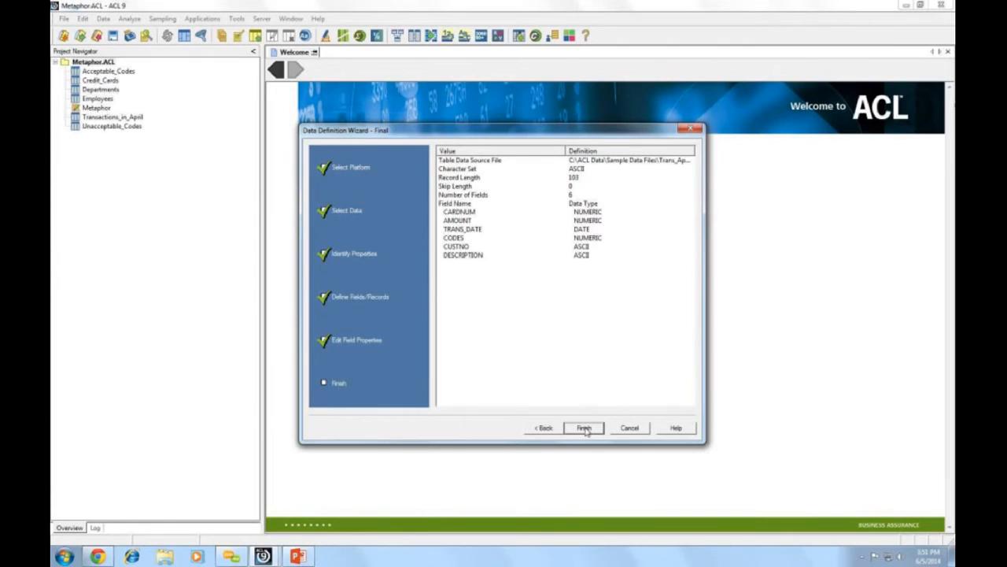
pyautogui.click(584, 429)
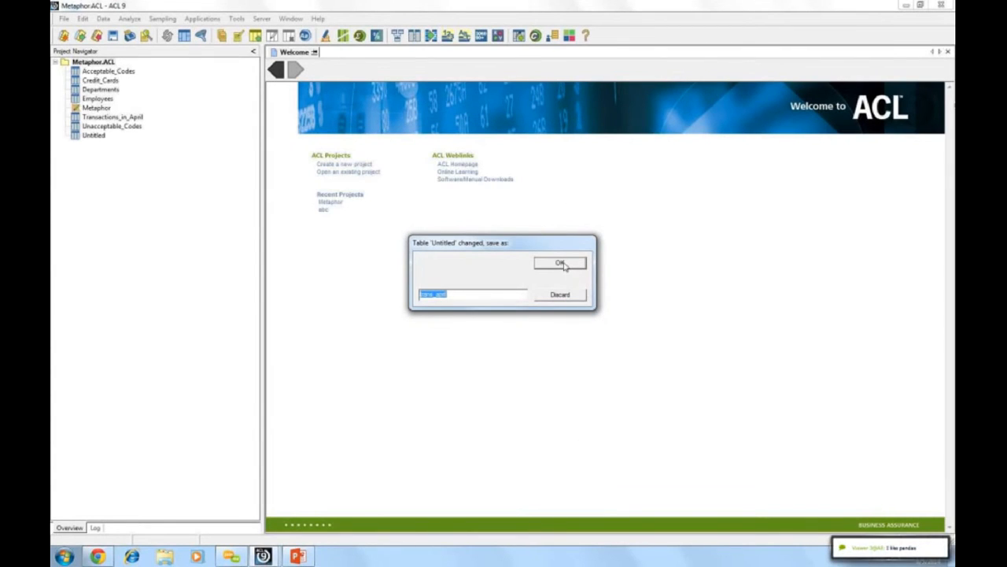
pyautogui.click(560, 263)
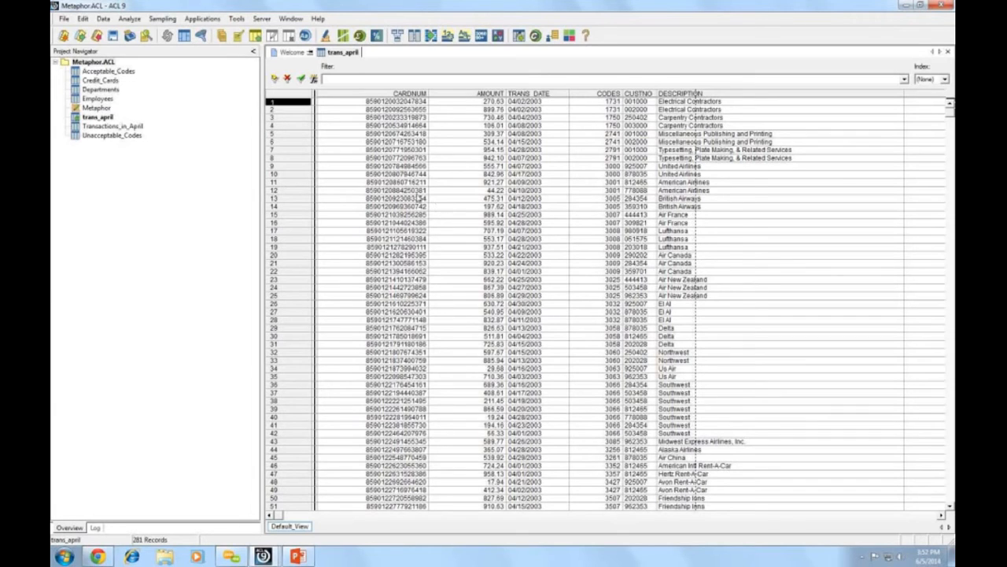
# Step: Start another new table with a disk file as data source and choose the Company_Departments text file
pyautogui.click(64, 19)
pyautogui.moveTo(79, 32)
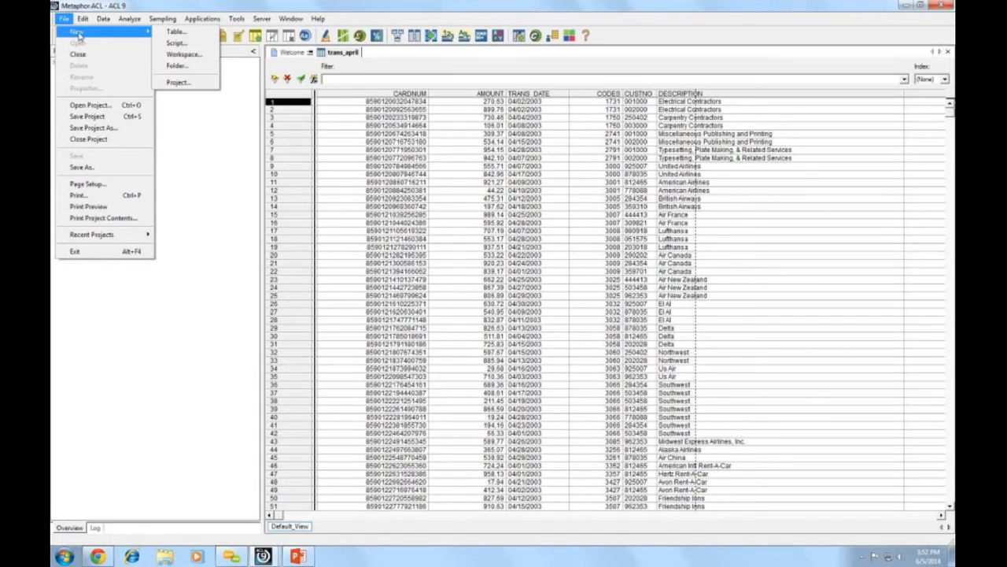
pyautogui.click(195, 34)
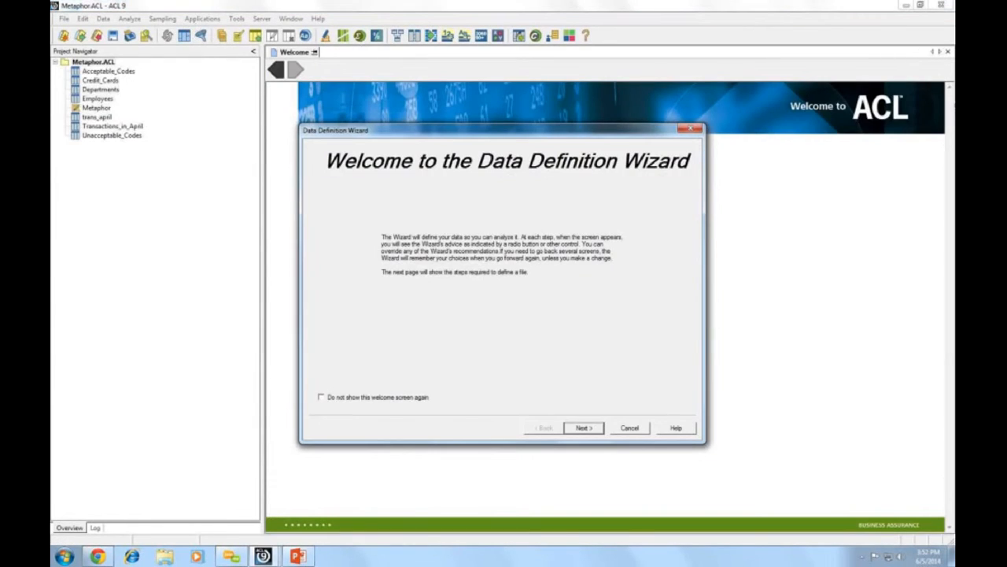
pyautogui.click(582, 428)
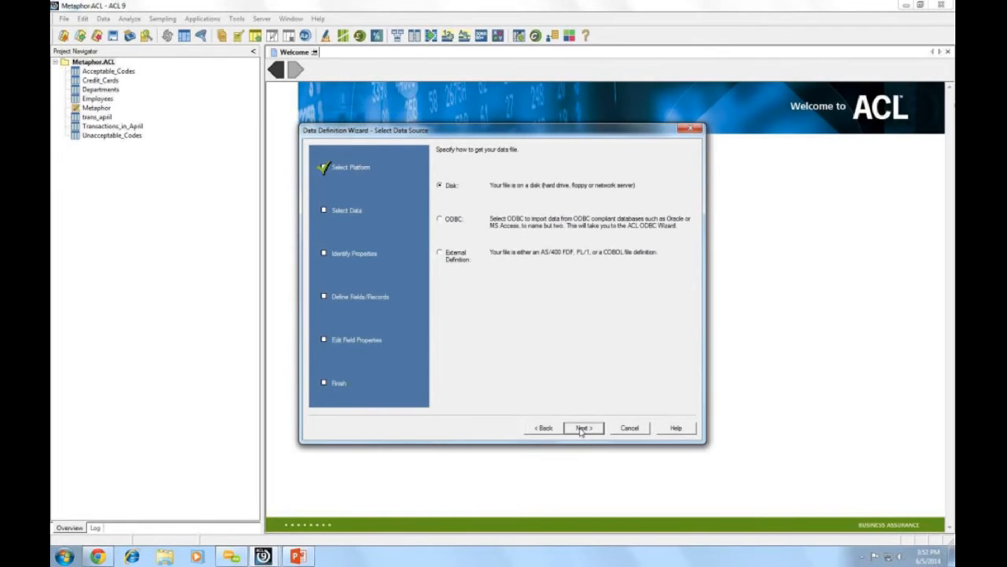
pyautogui.click(583, 428)
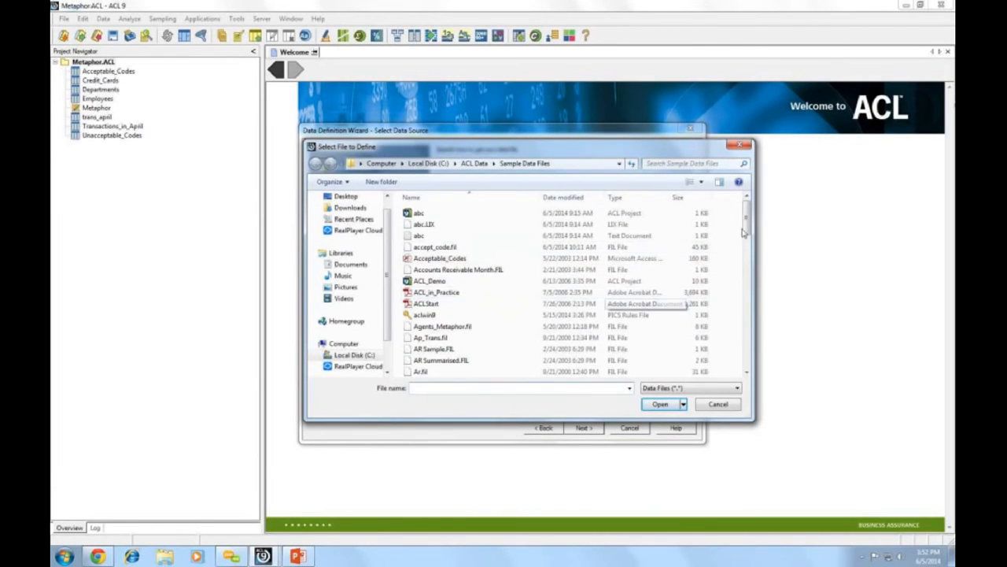
pyautogui.moveTo(746, 223); pyautogui.dragTo(761, 257)
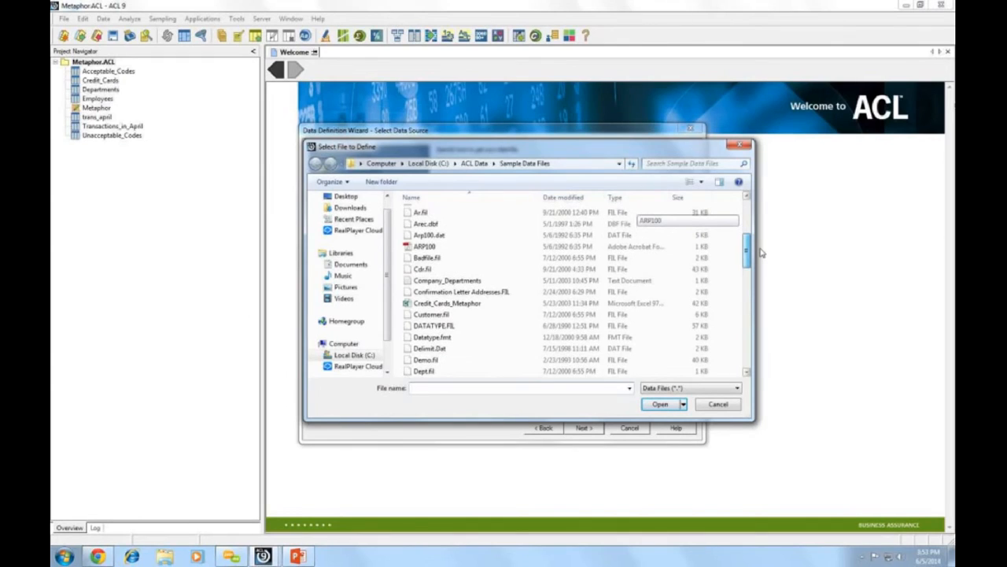
pyautogui.click(455, 286)
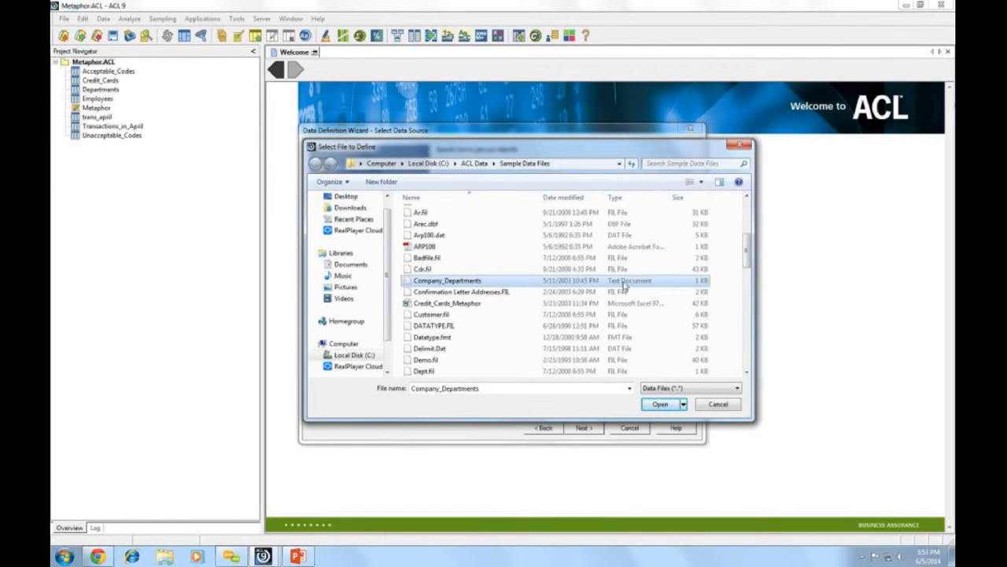
pyautogui.click(660, 405)
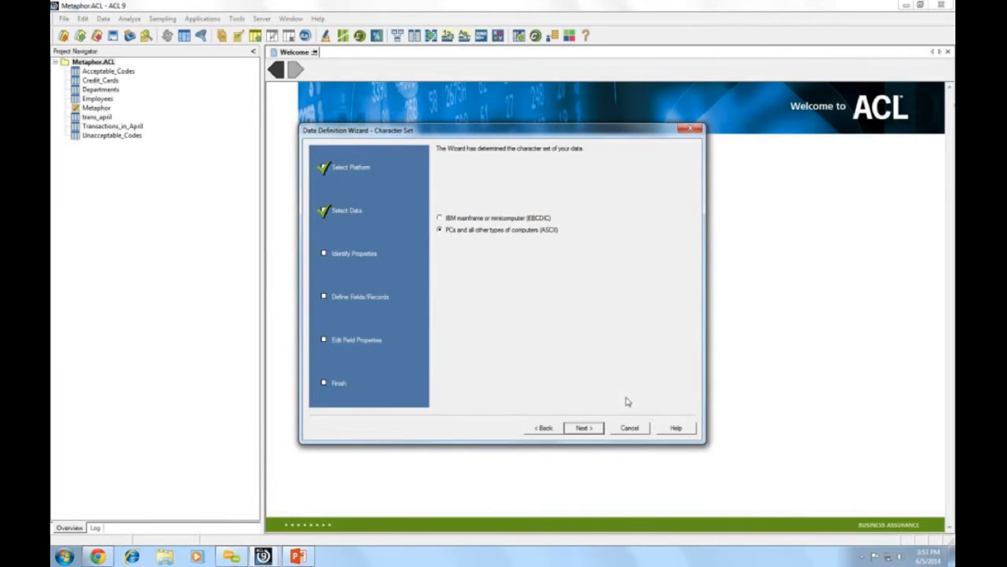
# Step: Accept the ASCII character set and delimited text file format, and set the field separator to TAB
pyautogui.click(582, 430)
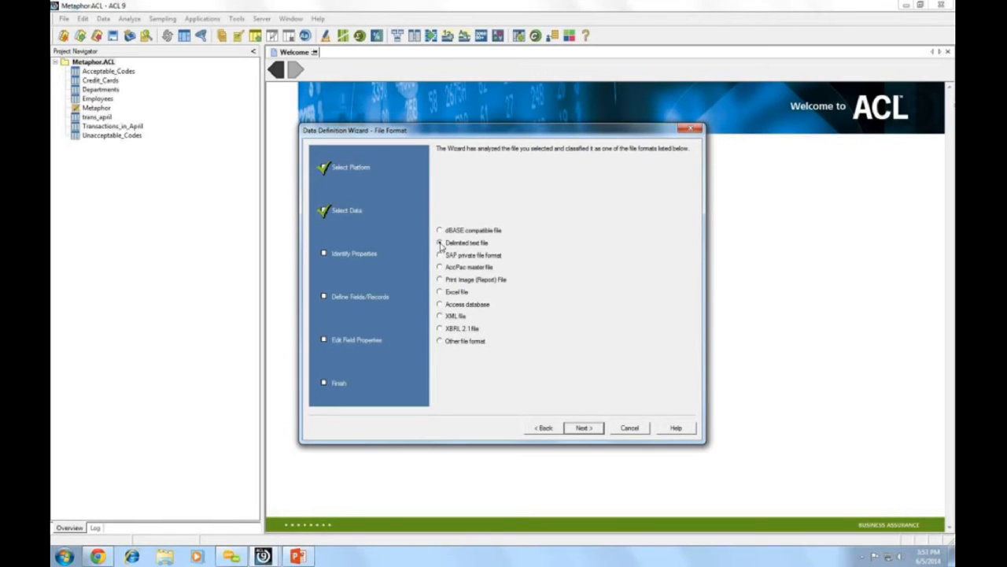
pyautogui.click(583, 427)
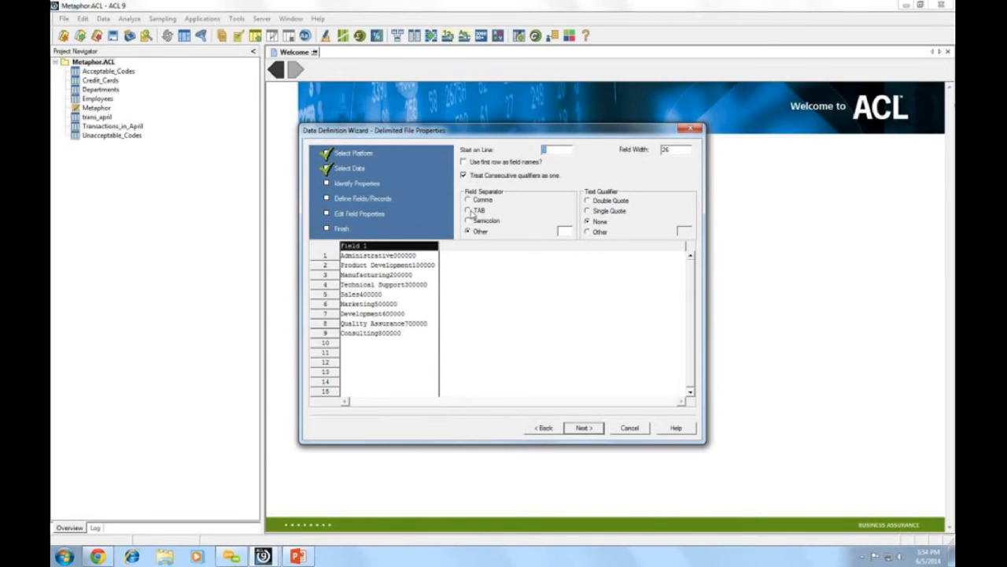
pyautogui.click(469, 211)
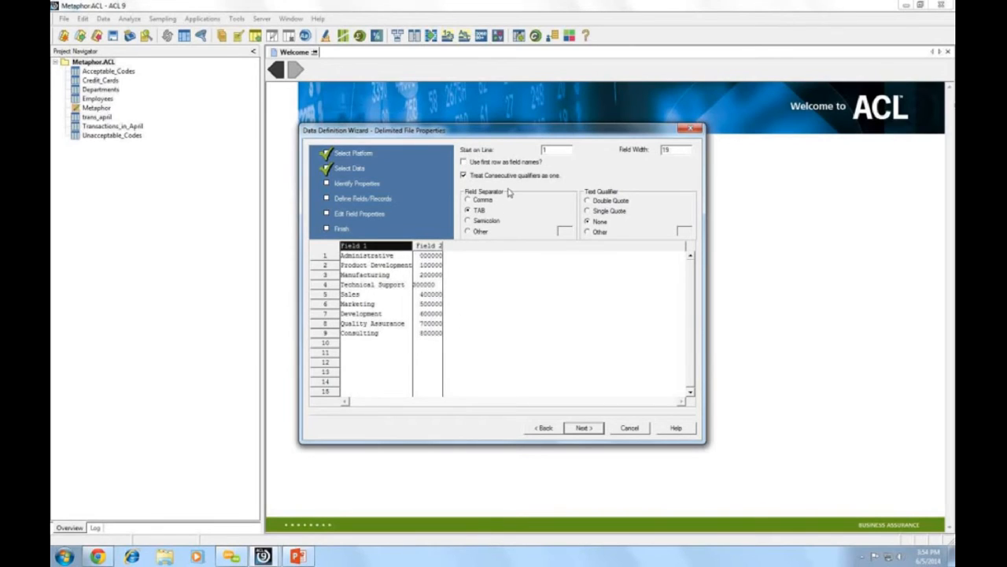
# Step: Accept the delimited file properties and save the departments data file as DEPT in the ACL project folder
pyautogui.click(583, 429)
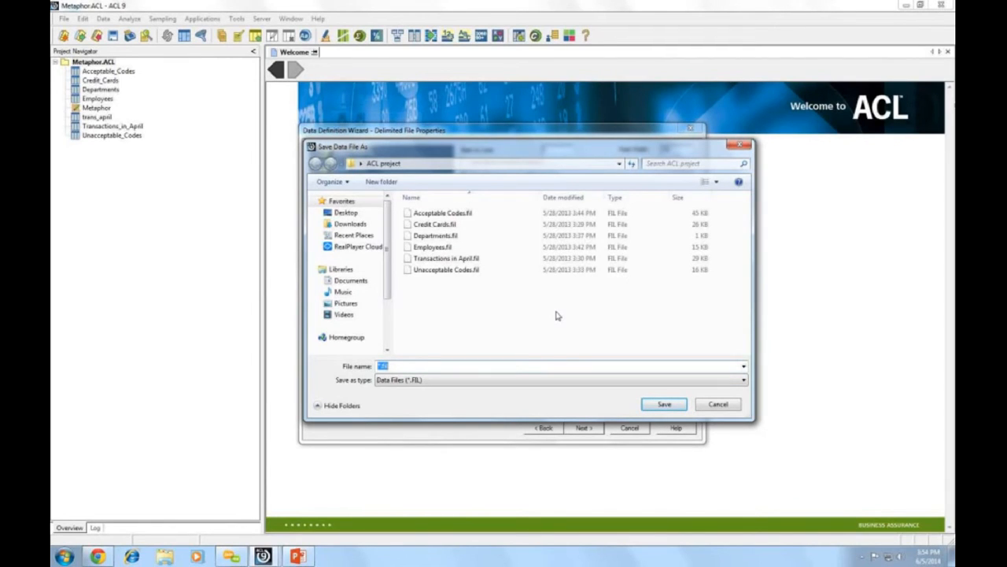
pyautogui.write('DEPT')
pyautogui.click(664, 405)
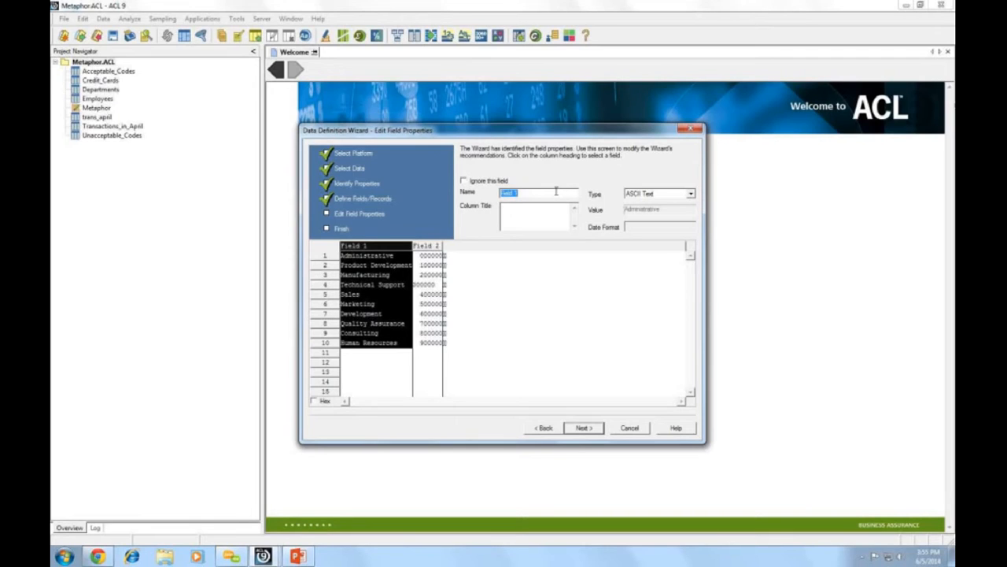
# Step: Name the first field Dept_name and the second field Dept_No
pyautogui.write('Dept_name')
pyautogui.click(429, 247)
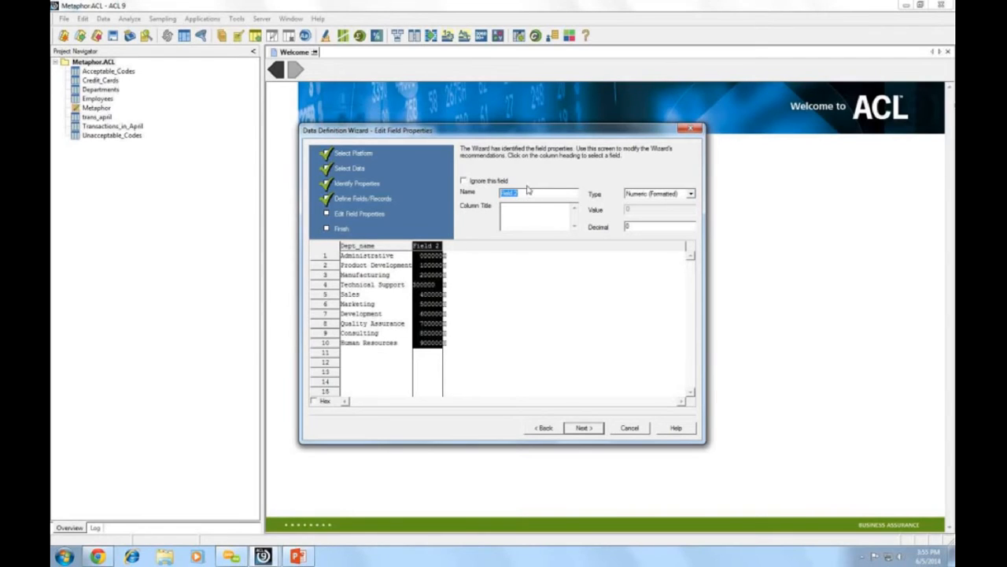
pyautogui.press('BackSpace')
pyautogui.write('Dept_No')
# Step: Return to the delimited file properties, try the Other field separator, restore TAB, and save the data file as DEPT
pyautogui.click(541, 429)
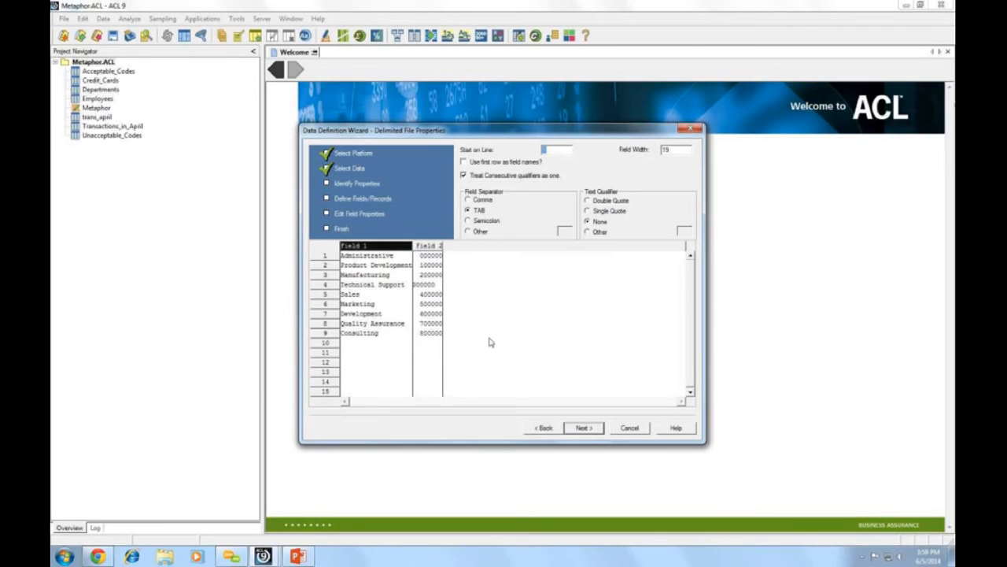
pyautogui.click(467, 231)
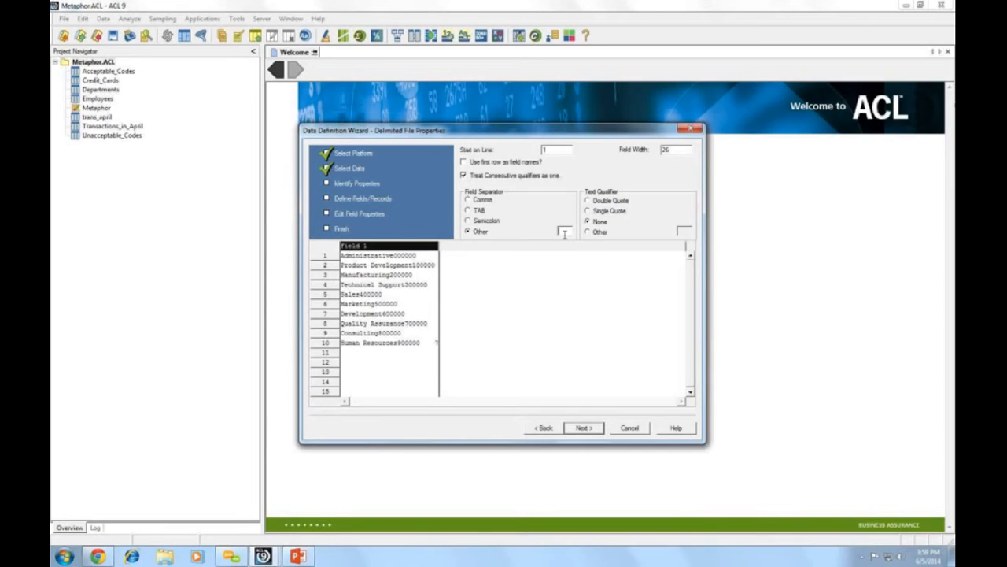
pyautogui.click(476, 213)
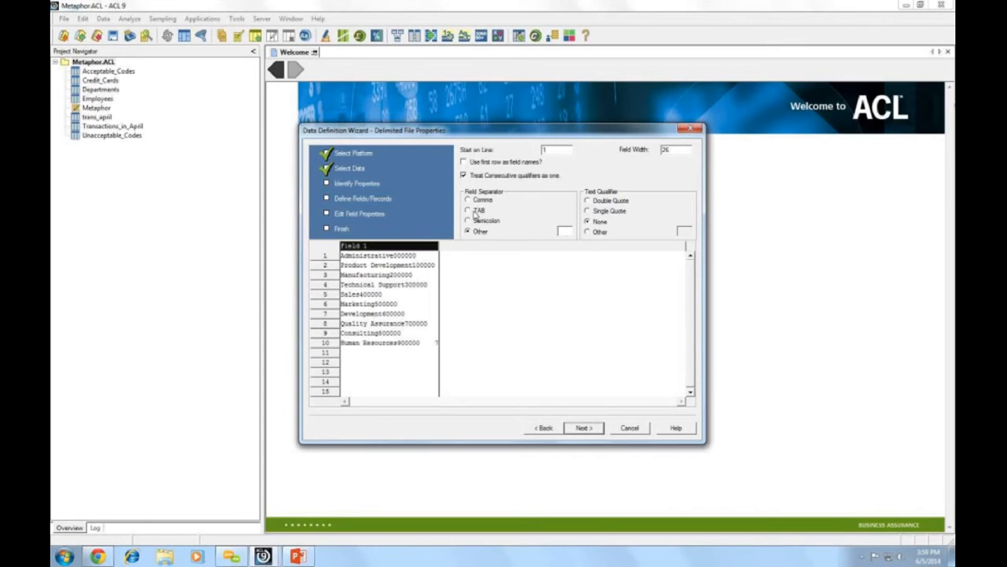
pyautogui.click(583, 428)
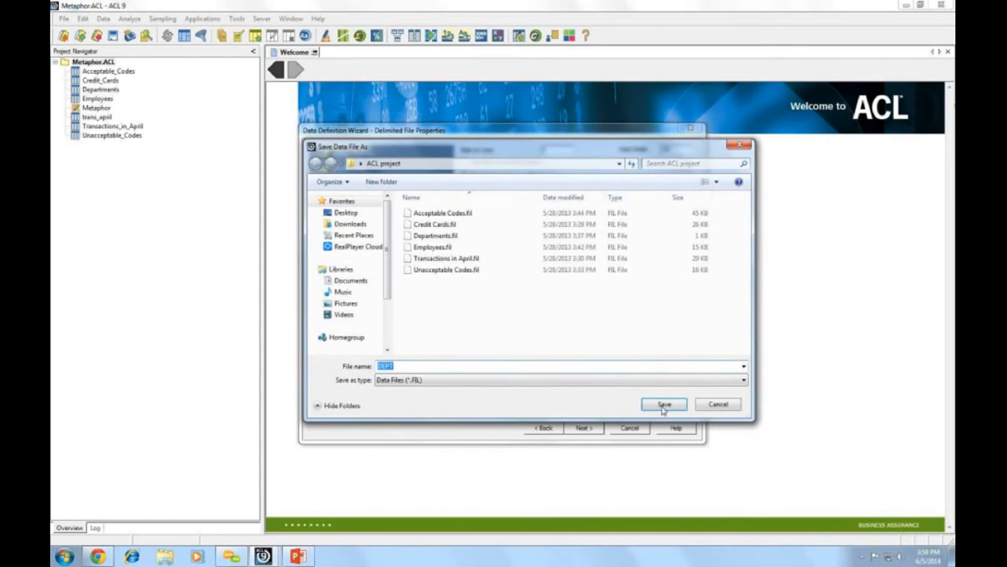
pyautogui.click(668, 406)
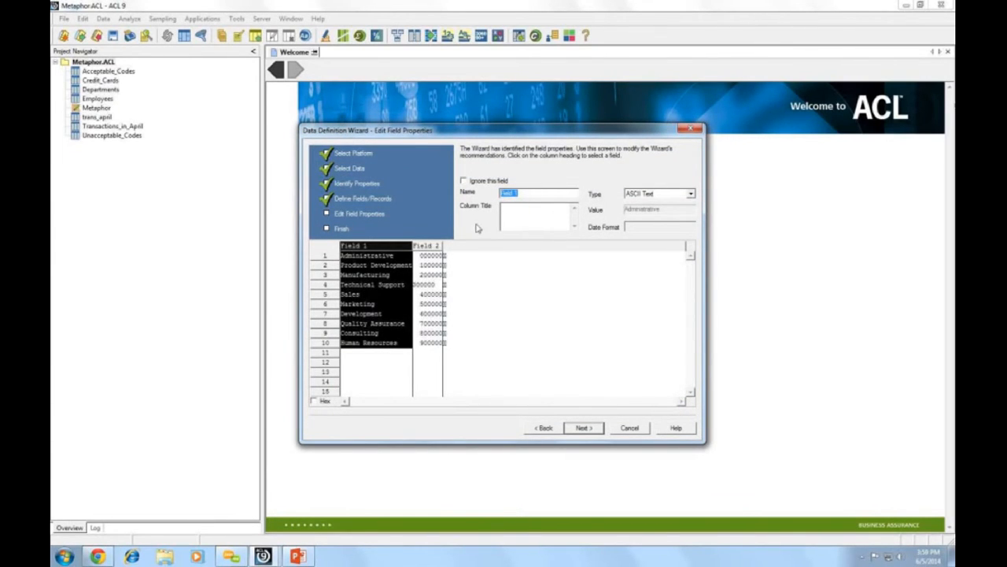
# Step: Change the data type of the department number field, Field 2, to ASCII Text
pyautogui.click(431, 245)
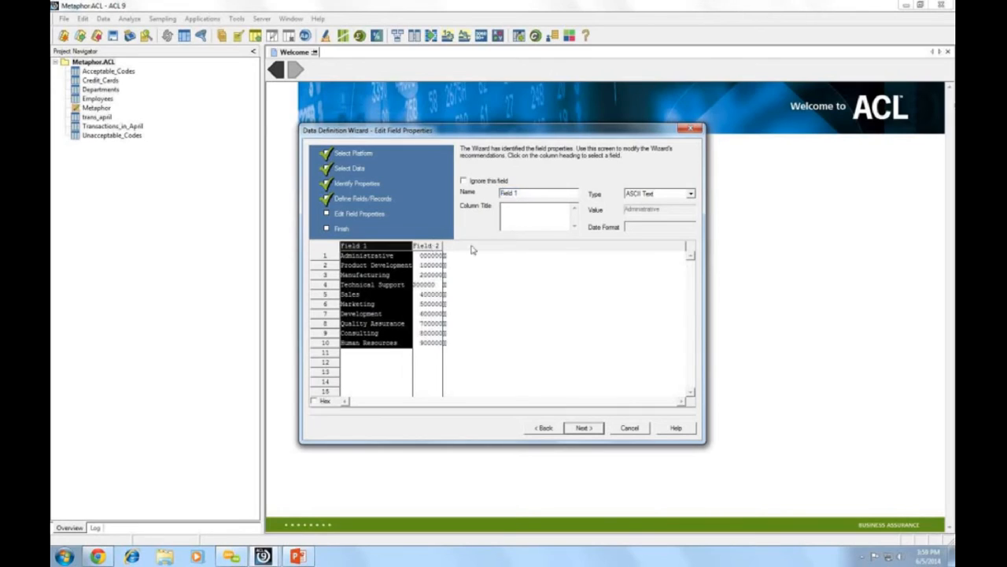
pyautogui.click(688, 194)
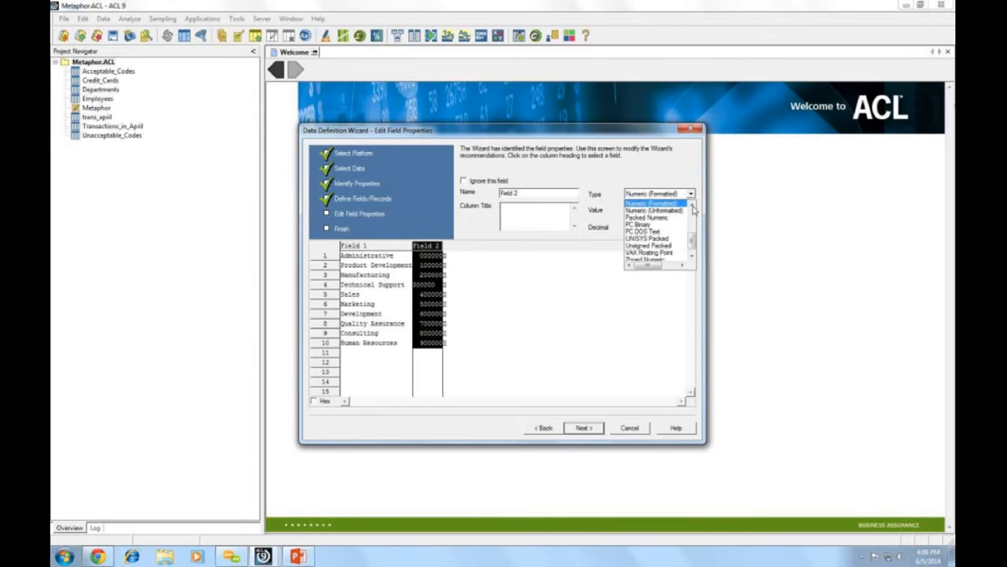
pyautogui.scroll(7, 694, 207)
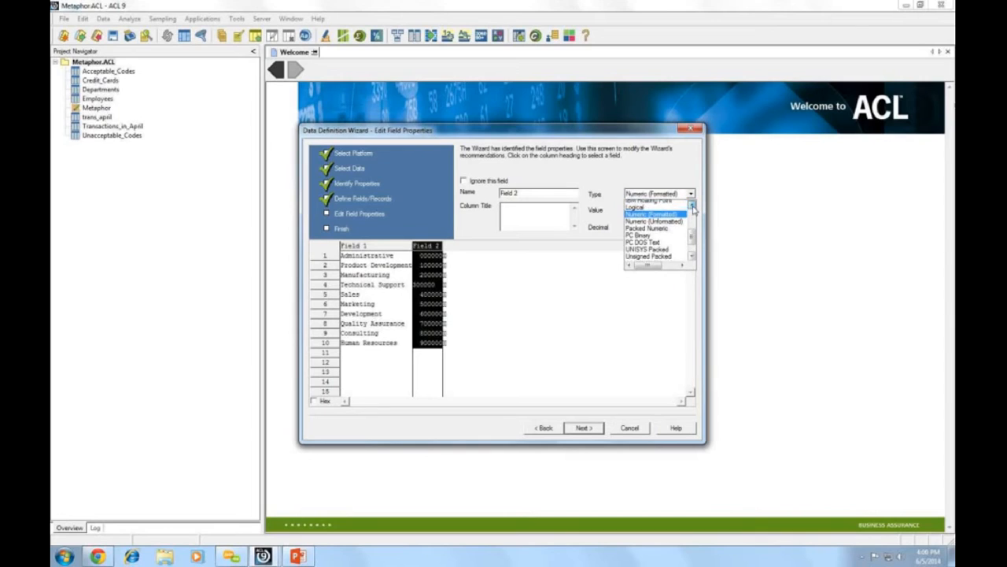
pyautogui.scroll(2, 693, 207)
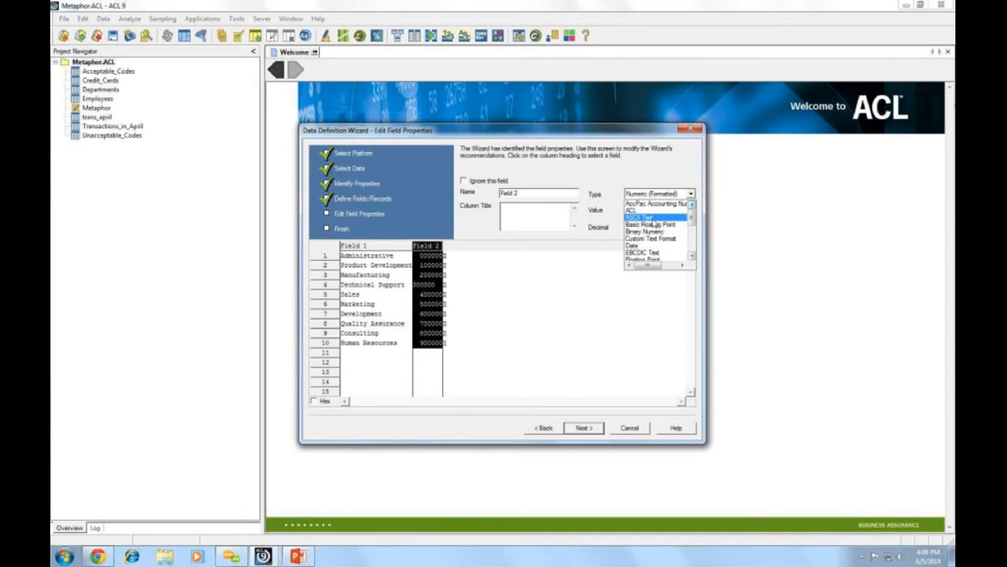
pyautogui.click(653, 218)
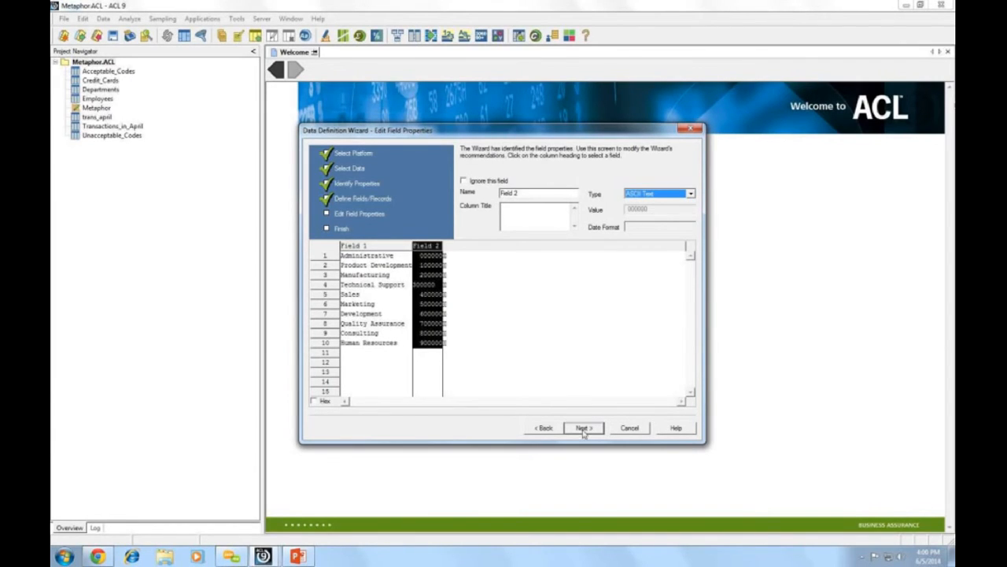
# Step: Rename the department number field, Field 2, as DEPT _NO
pyautogui.click(528, 193)
pyautogui.press('BackSpace')
pyautogui.press('BackSpace')
pyautogui.press('BackSpace')
pyautogui.press('BackSpace')
pyautogui.write('DEPT')
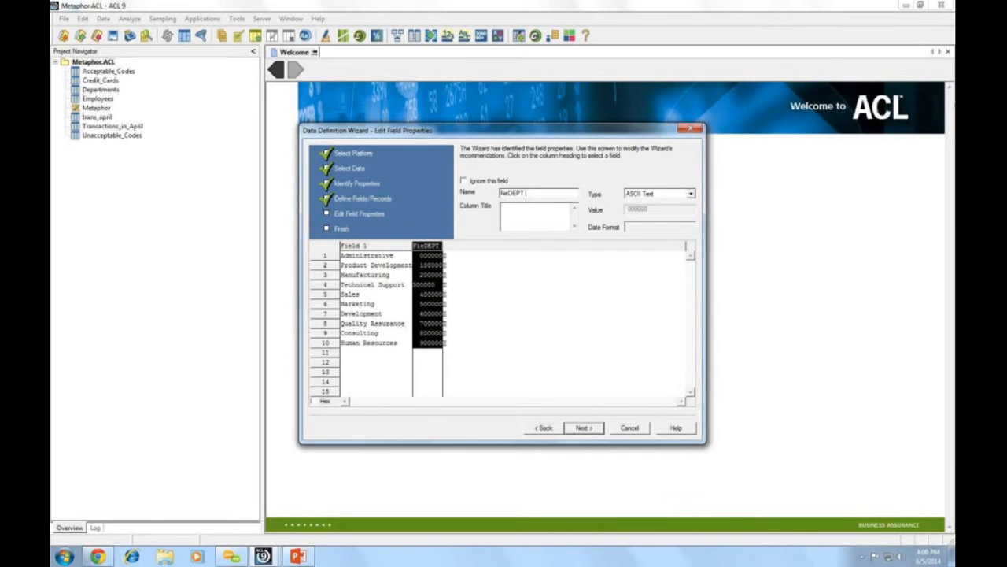
pyautogui.click(510, 192)
pyautogui.press('BackSpace')
pyautogui.press('BackSpace')
pyautogui.press('BackSpace')
pyautogui.write('_NO')
# Step: Rename Field 1 as DEPT_NAME and finish the definition with the table name DEPT
pyautogui.click(384, 247)
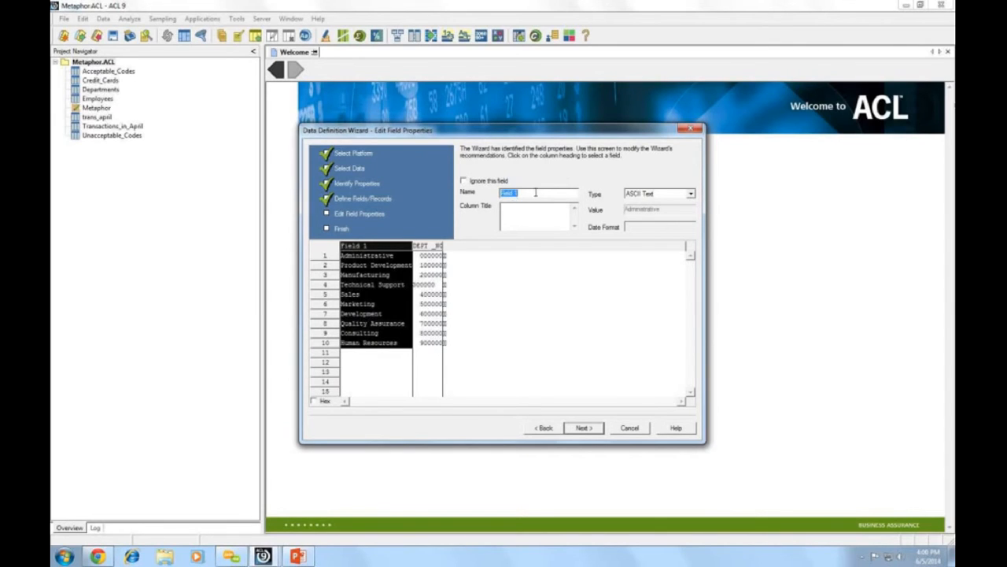
pyautogui.write('DEPT_NAME')
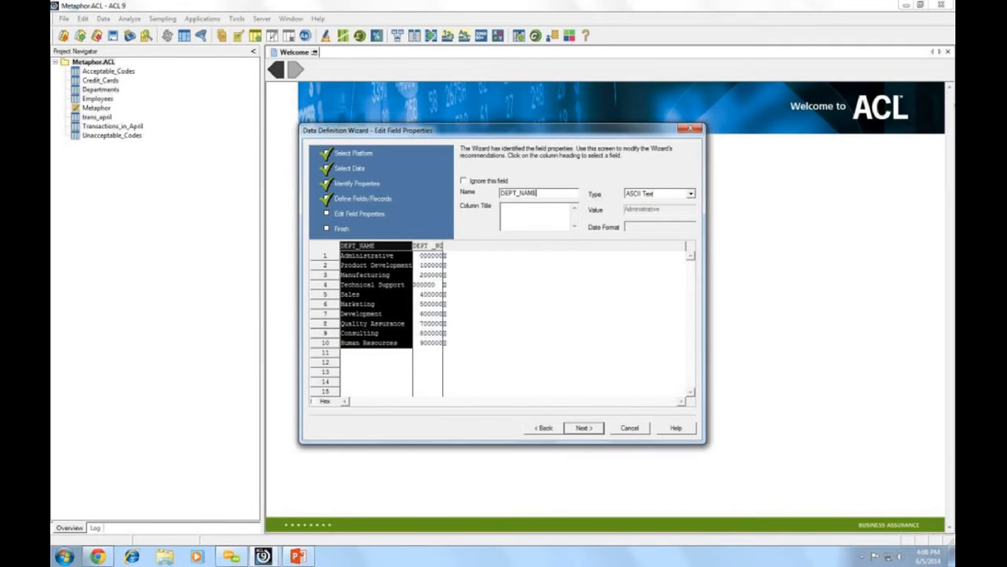
pyautogui.click(582, 431)
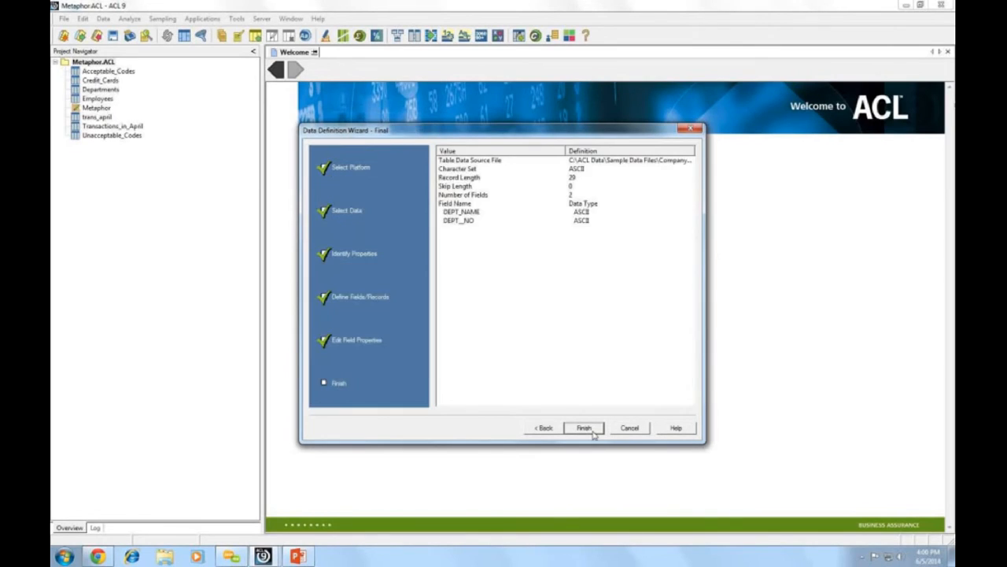
pyautogui.click(595, 432)
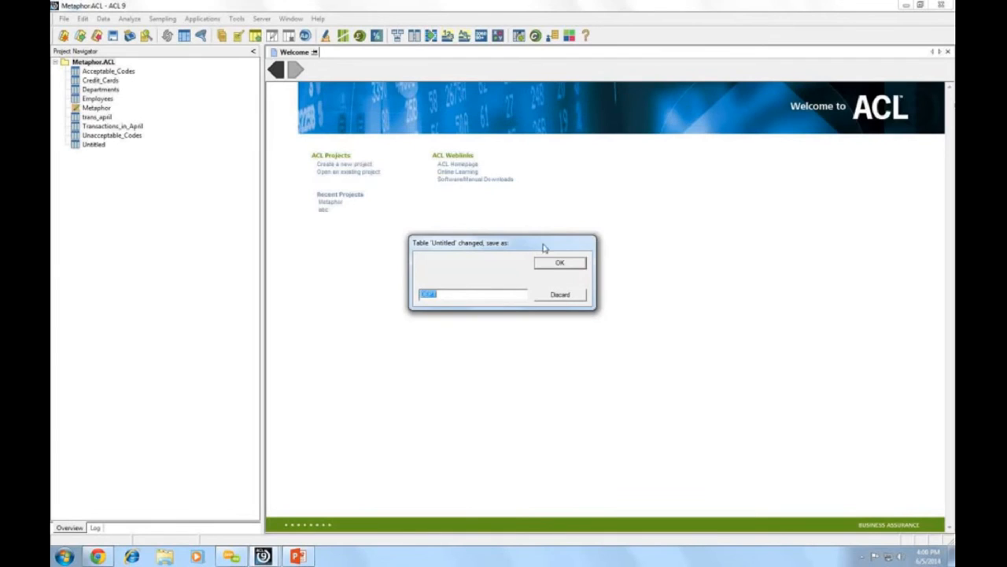
pyautogui.click(555, 265)
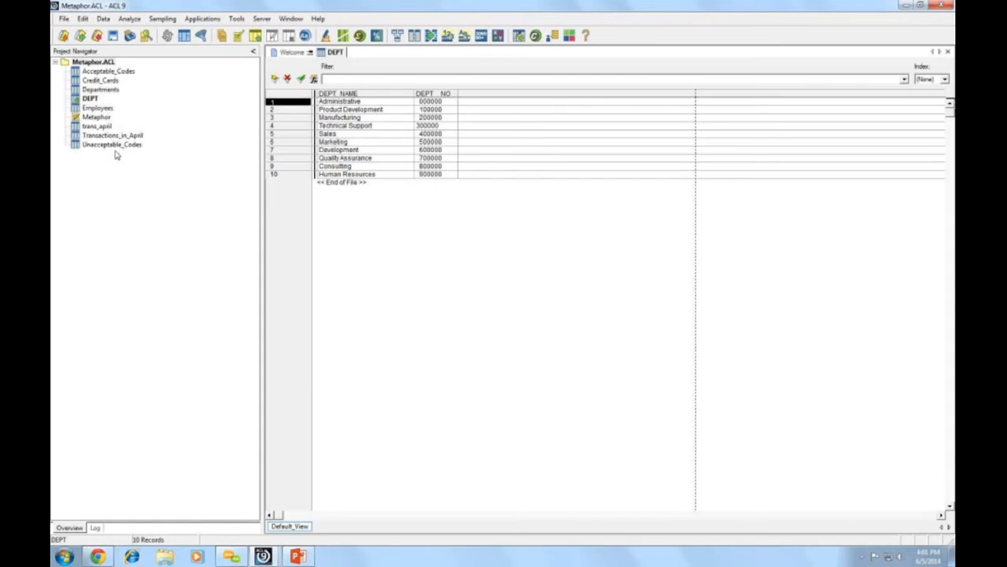
# Step: Start another new table from a disk file and choose the Acceptable_Codes Access file in C:\ACL Data\Sample Data Files
pyautogui.click(64, 18)
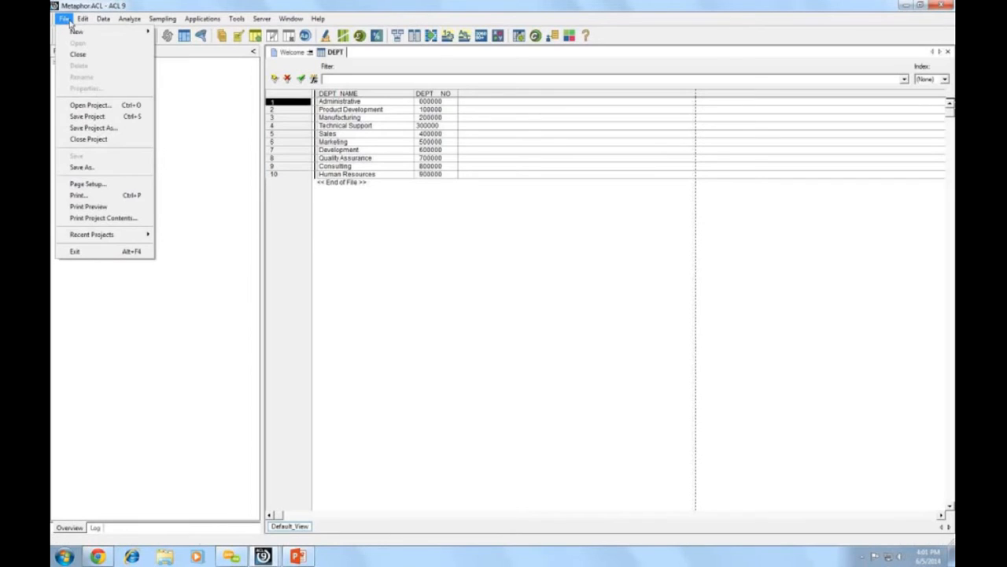
pyautogui.moveTo(142, 32)
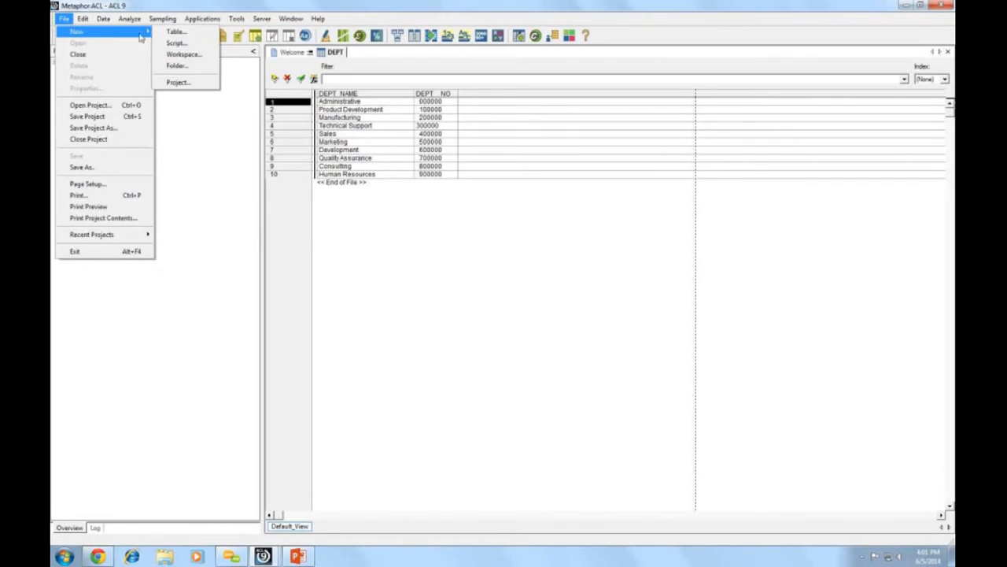
pyautogui.click(187, 34)
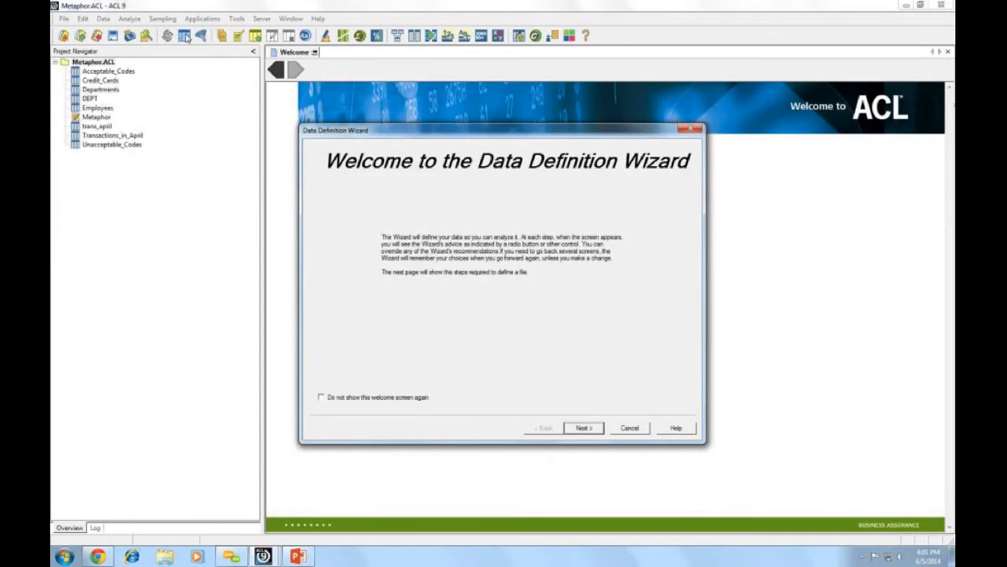
pyautogui.click(598, 429)
pyautogui.click(596, 429)
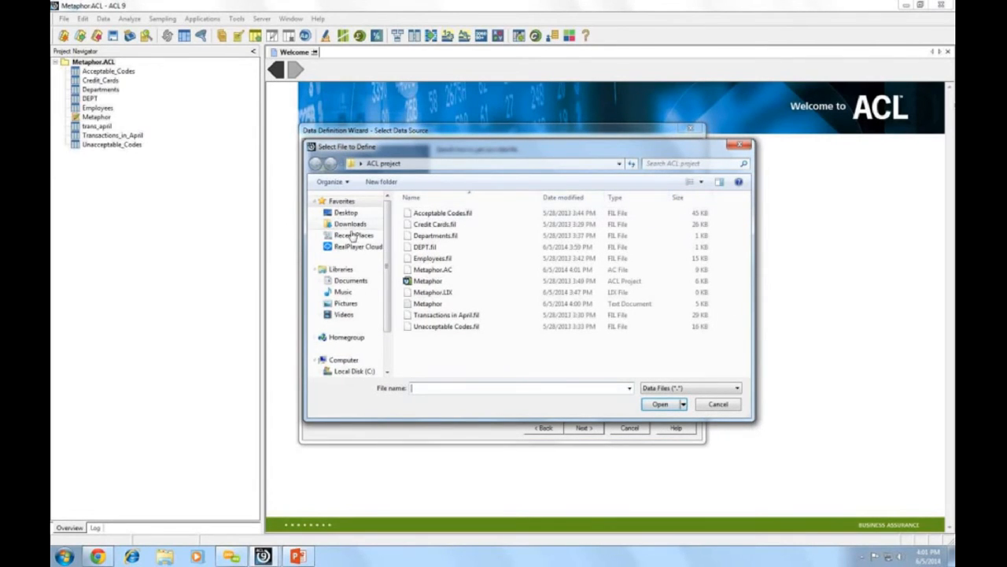
pyautogui.moveTo(386, 317); pyautogui.dragTo(386, 365)
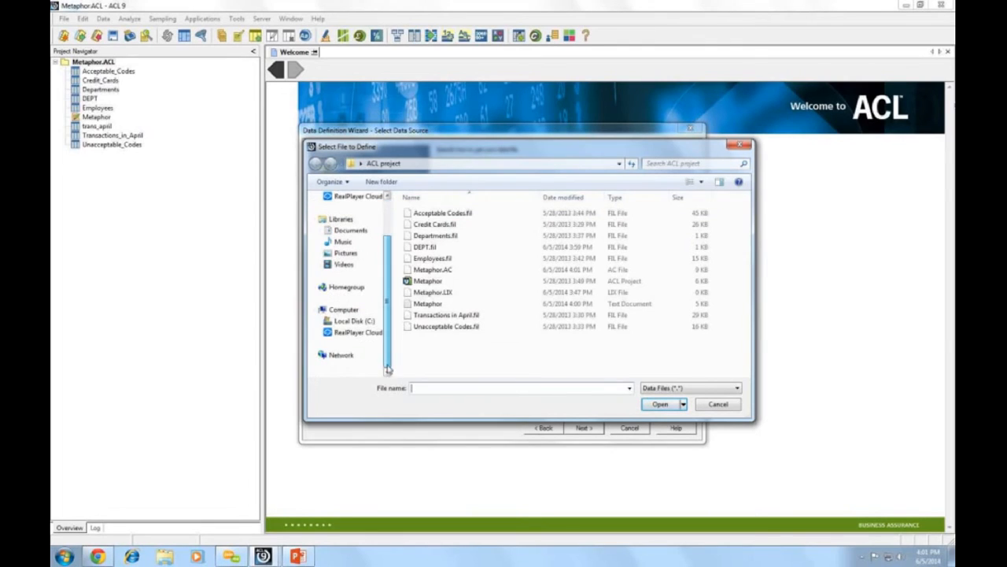
pyautogui.click(350, 321)
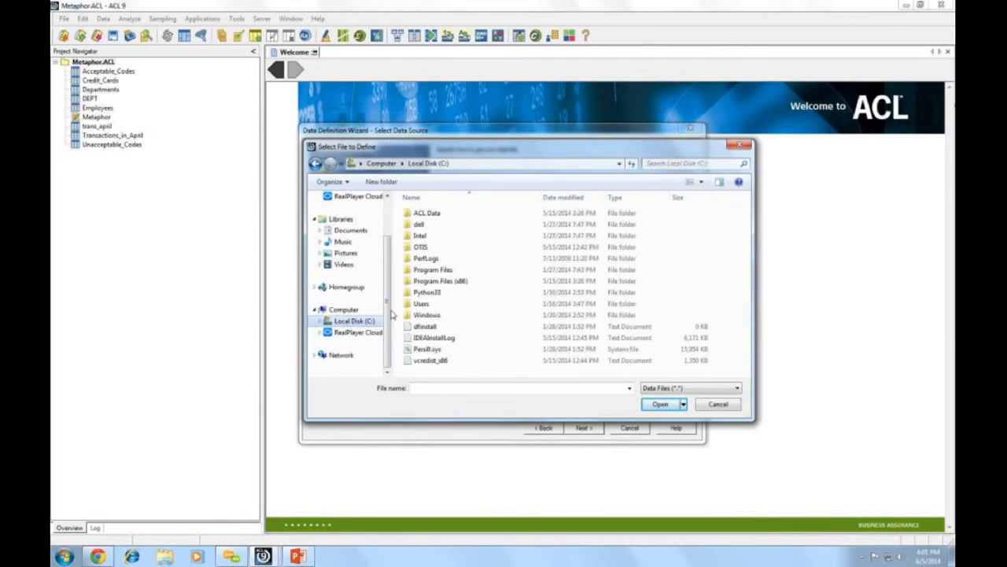
pyautogui.doubleClick(431, 217)
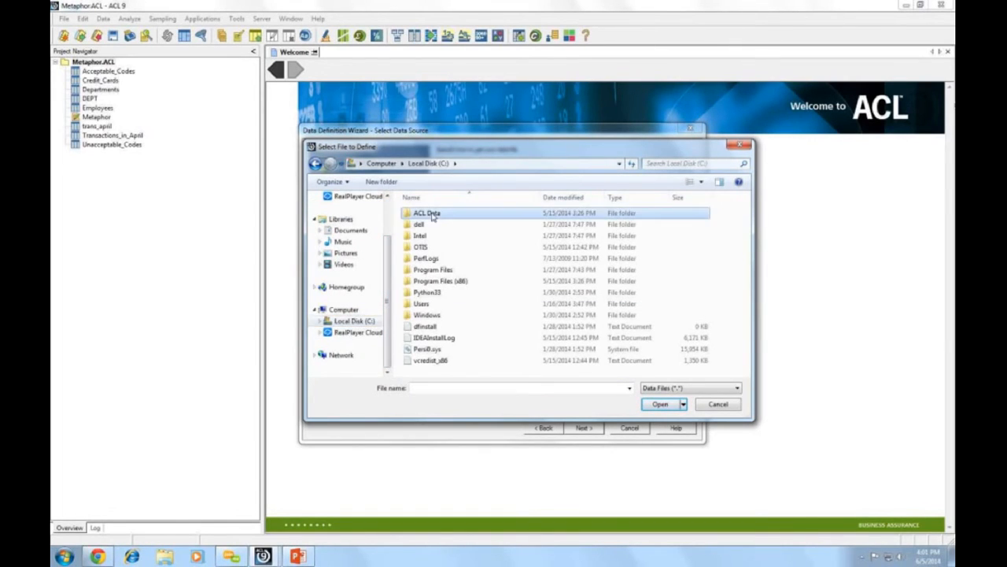
pyautogui.click(432, 217)
pyautogui.doubleClick(432, 216)
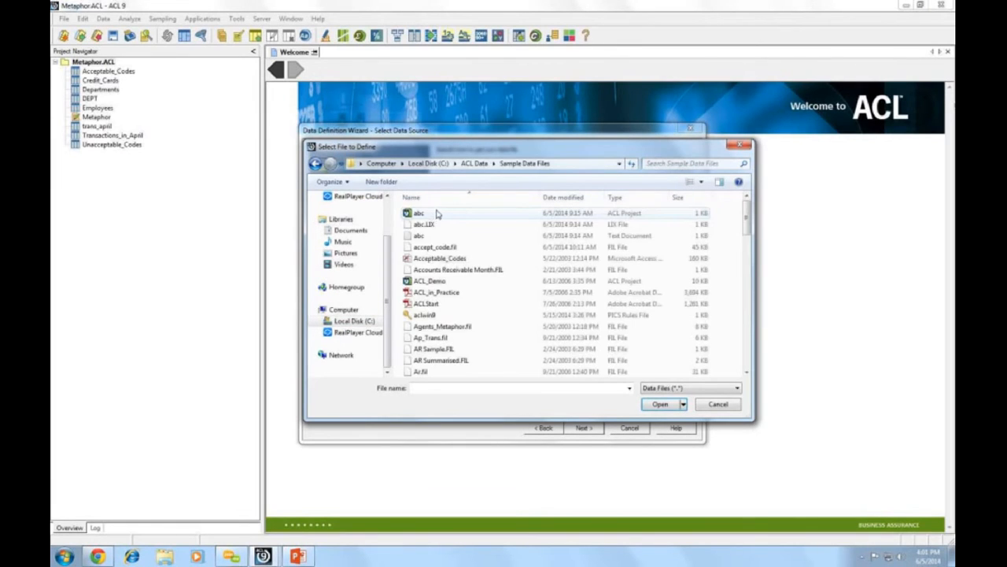
pyautogui.click(455, 260)
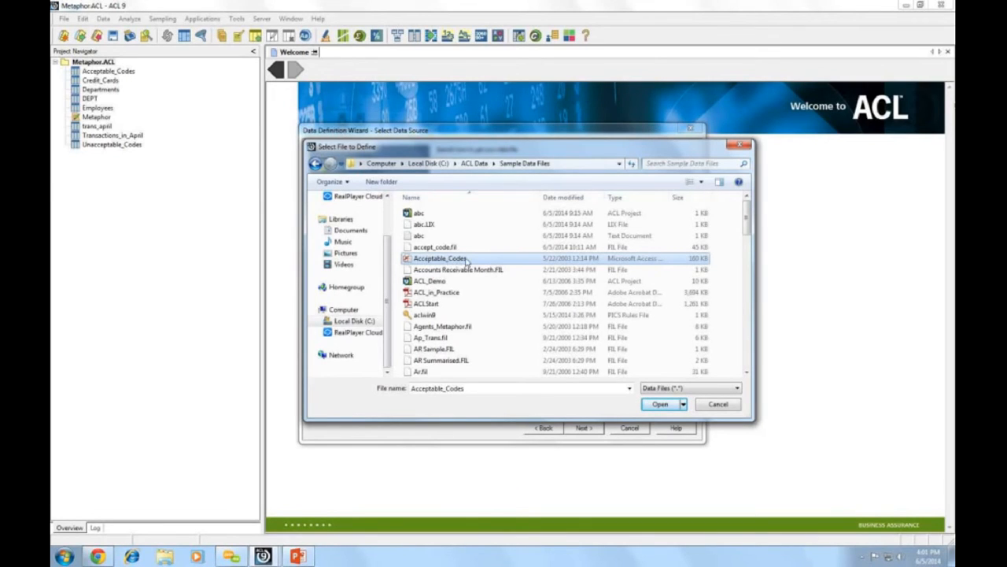
pyautogui.click(667, 406)
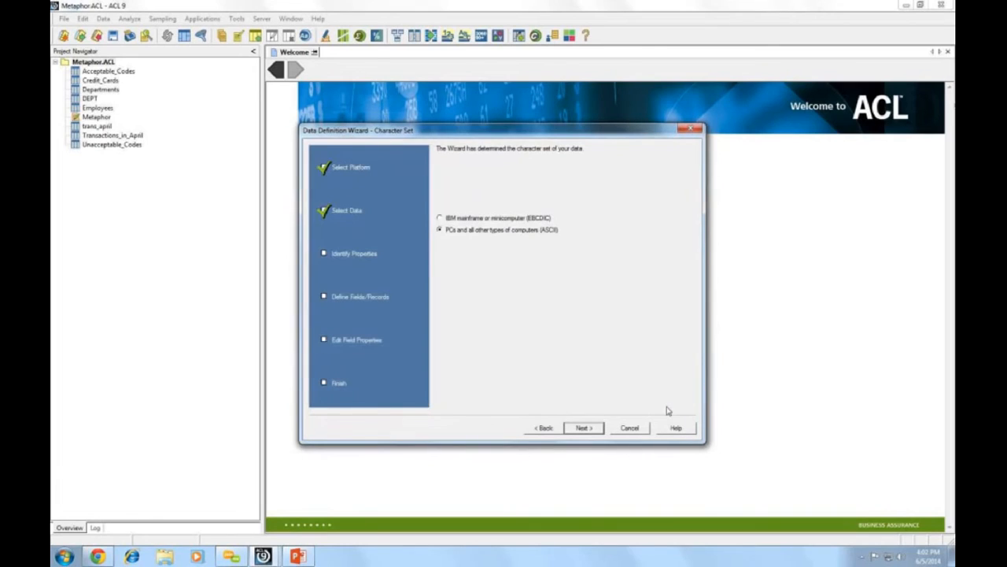
# Step: Accept the ASCII character set, the Access database format and the Acceptable_Codes table with the default field lengths
pyautogui.click(584, 430)
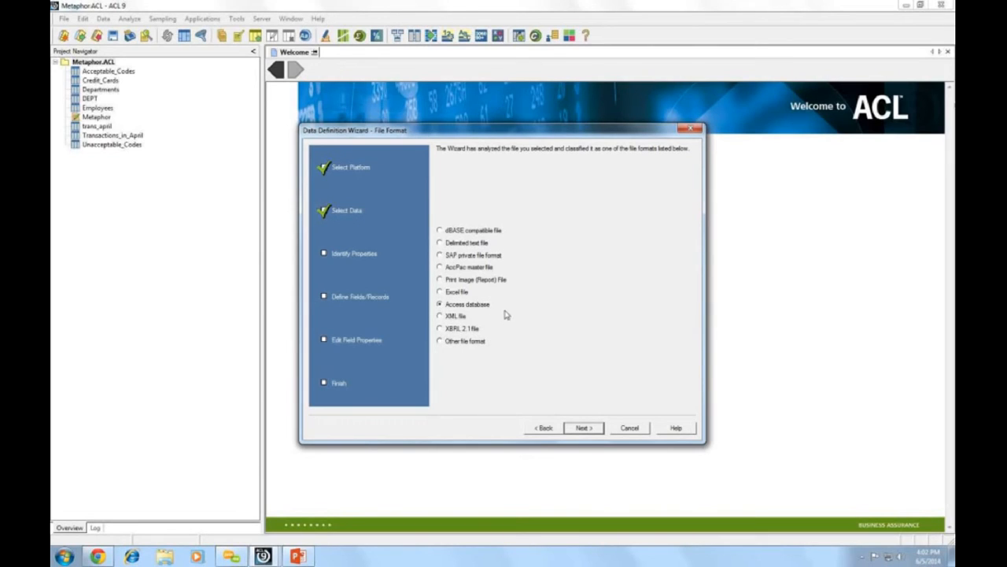
pyautogui.click(583, 429)
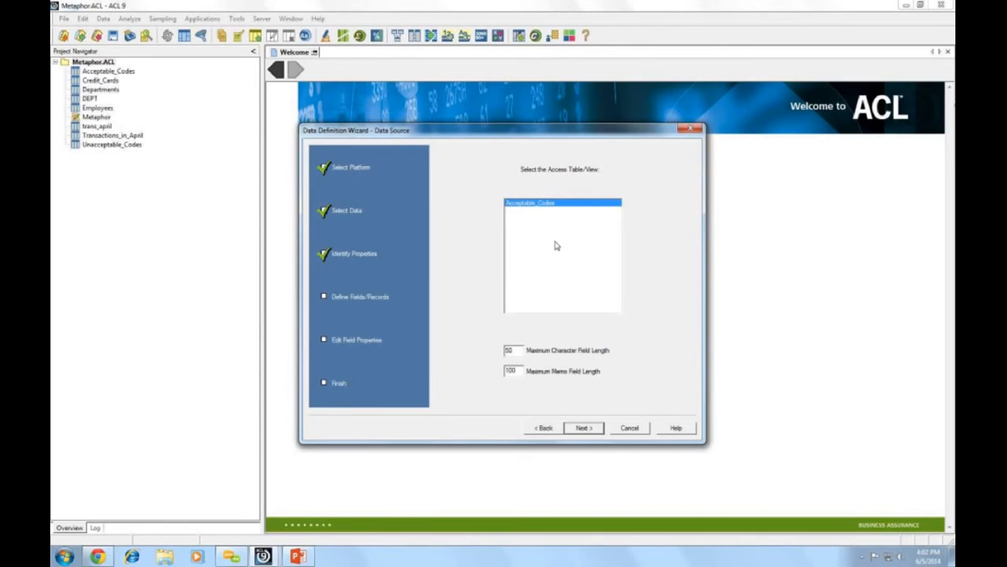
pyautogui.click(583, 429)
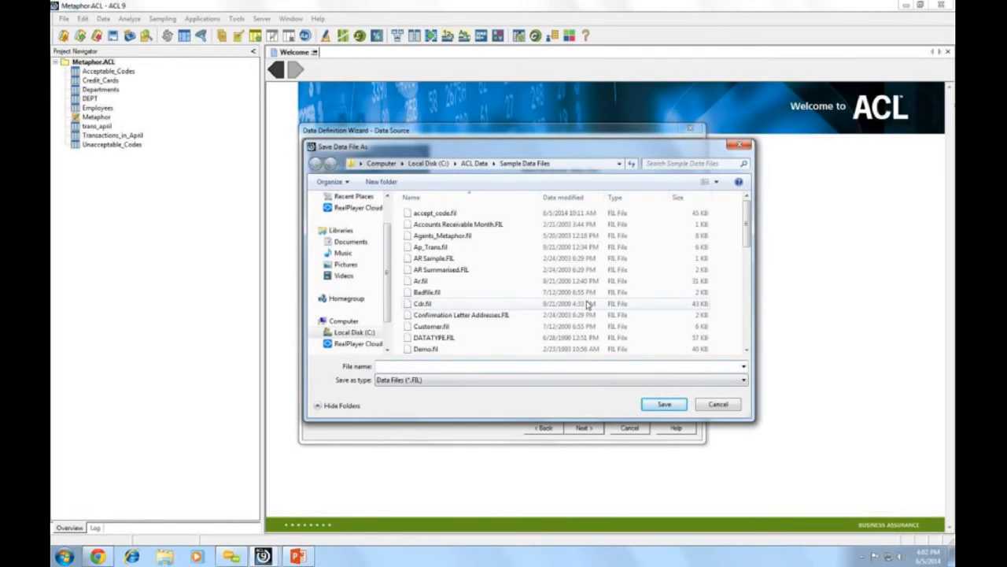
# Step: Save the data file as ACDEPT in Sample Data Files and finish the definition with the table name ACDEPT
pyautogui.write('ACDEPT')
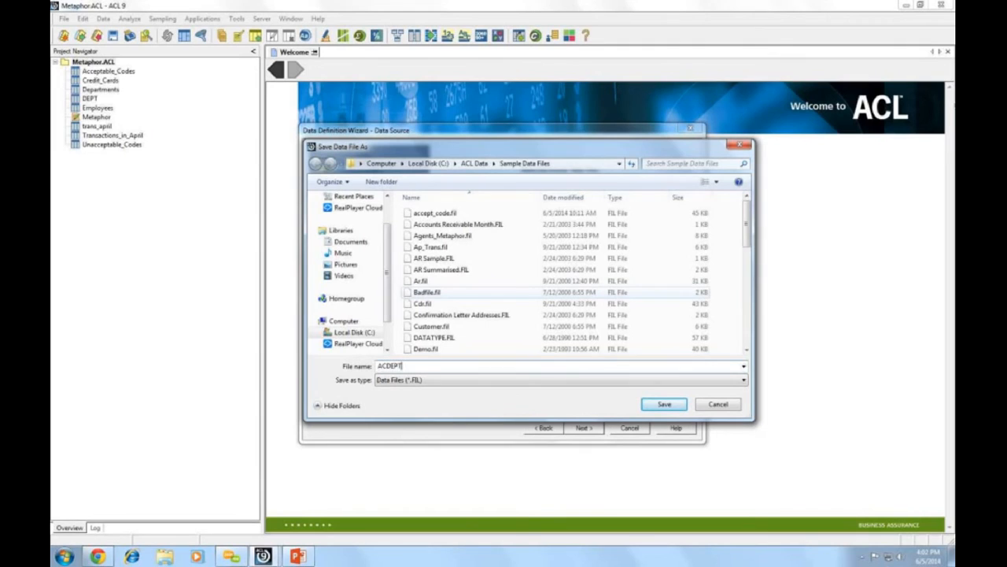
pyautogui.click(665, 406)
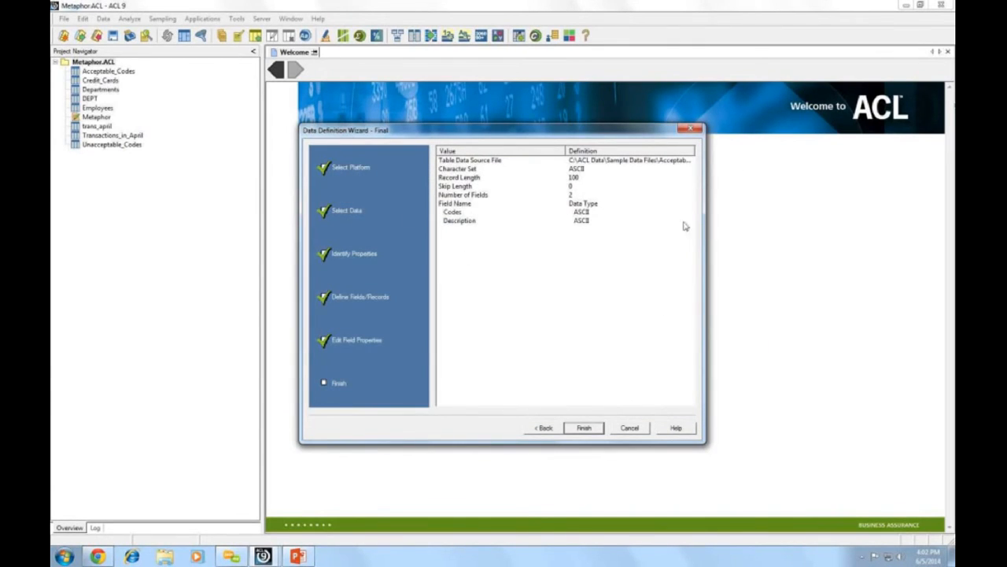
pyautogui.click(584, 428)
pyautogui.click(565, 264)
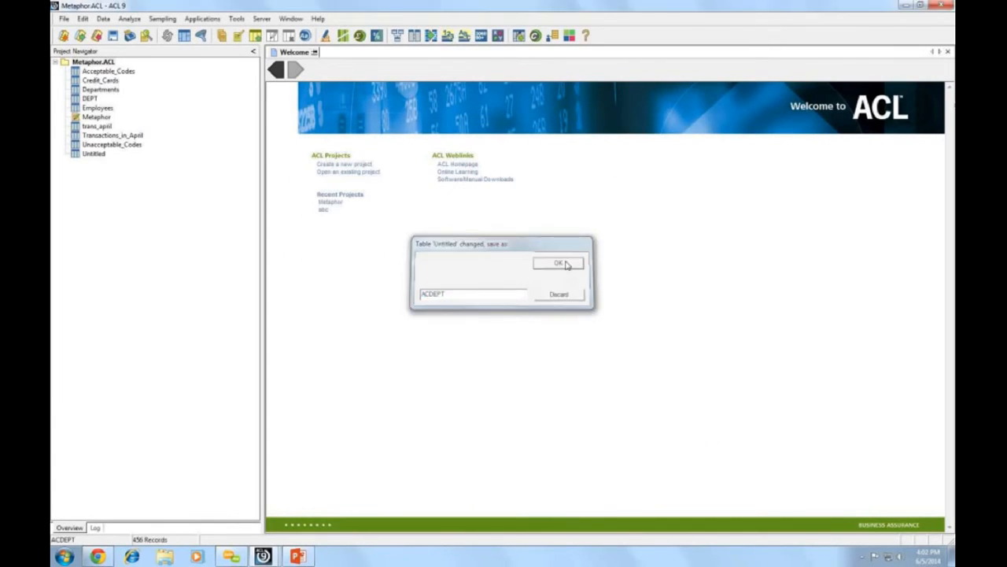
pyautogui.click(125, 317)
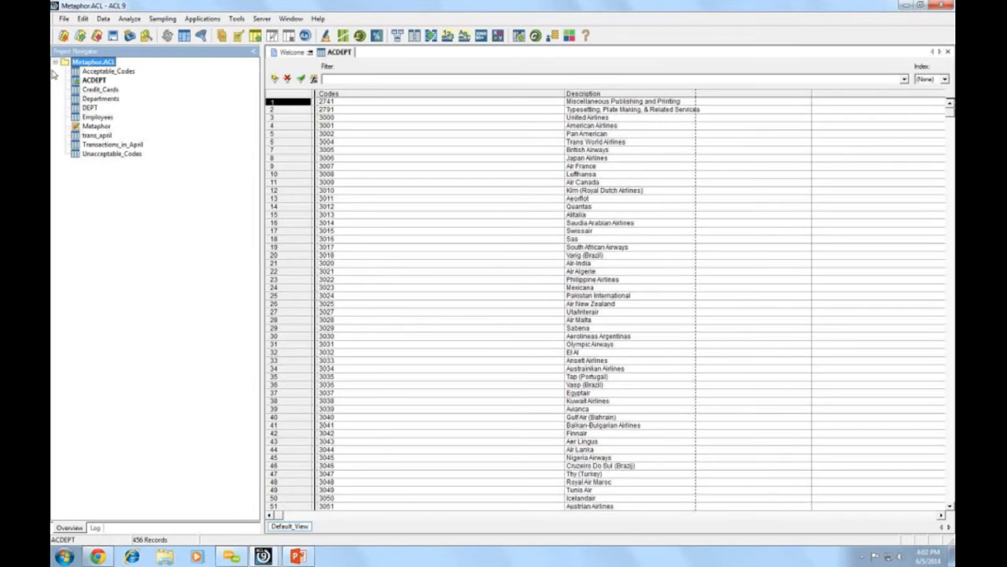
# Step: Start a new table from a disk file and choose the Employees comma-separated file in C:\ACL Data\Sample Data Files
pyautogui.click(65, 18)
pyautogui.moveTo(69, 31)
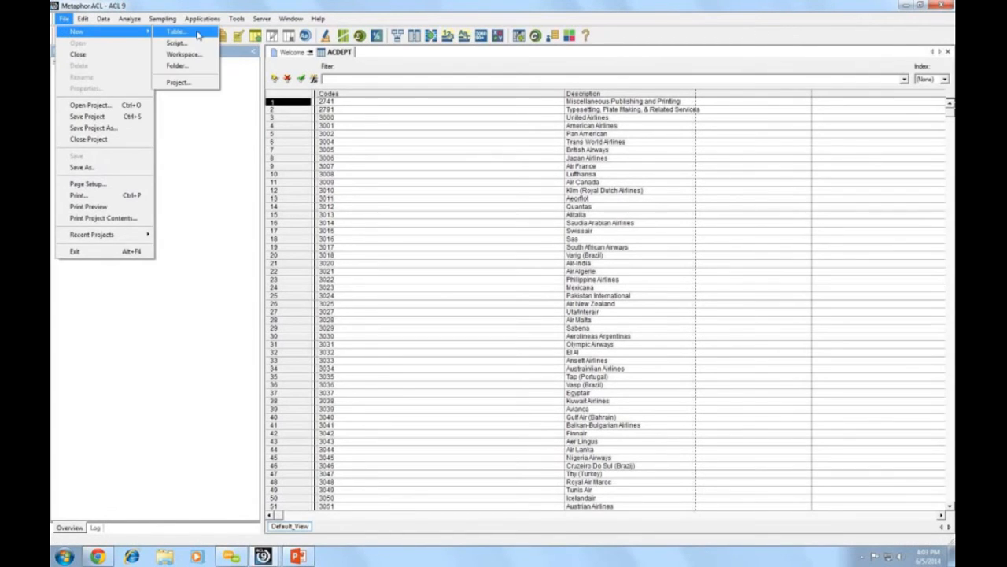
pyautogui.click(198, 36)
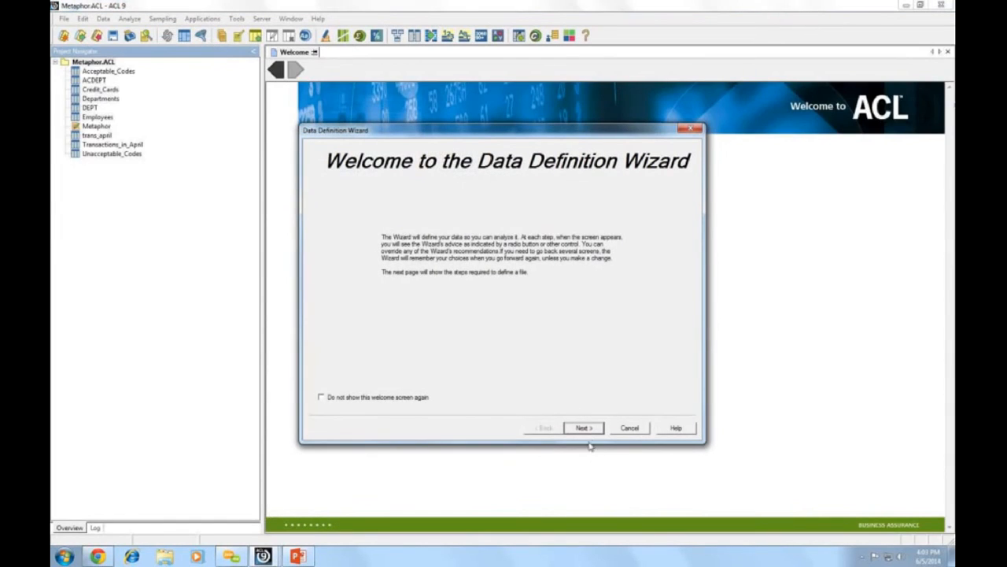
pyautogui.click(583, 429)
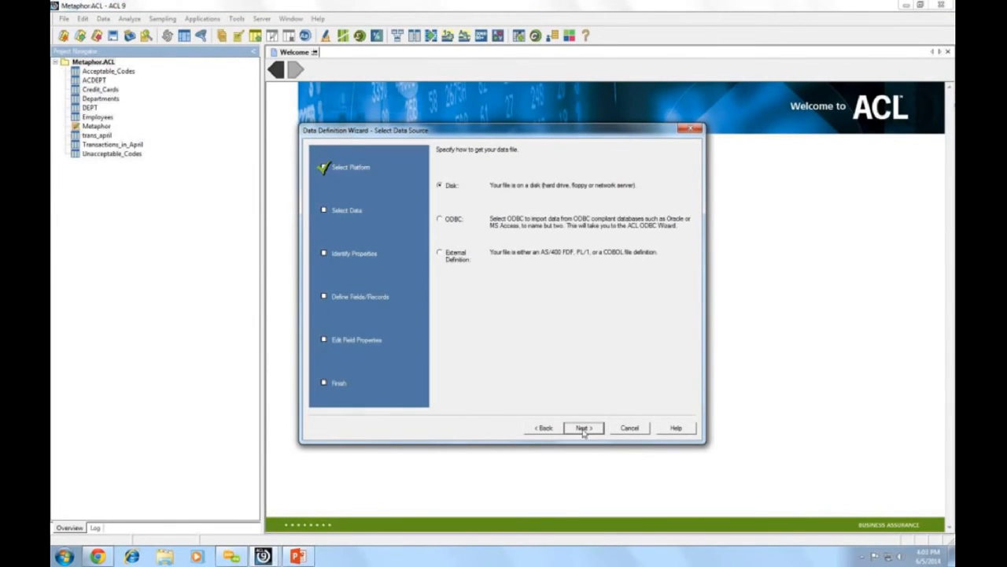
pyautogui.click(583, 429)
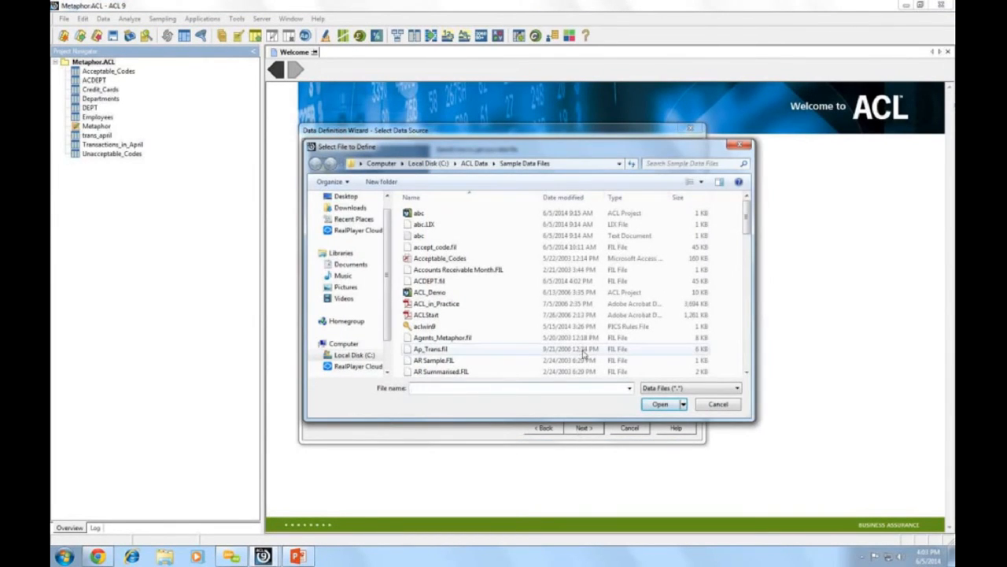
pyautogui.moveTo(748, 219); pyautogui.dragTo(752, 321)
pyautogui.moveTo(749, 334); pyautogui.dragTo(747, 360)
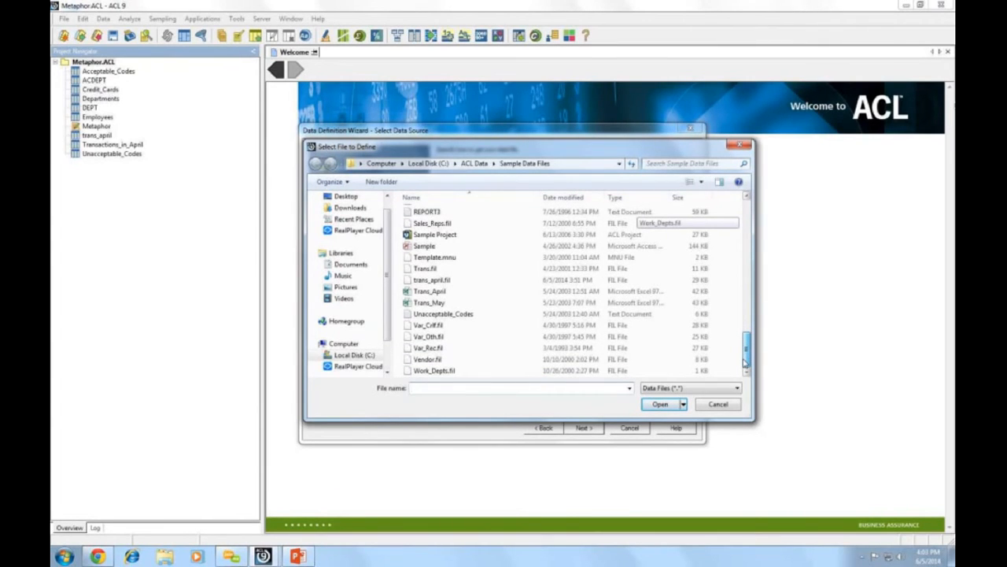
pyautogui.moveTo(746, 358); pyautogui.dragTo(744, 269)
pyautogui.click(665, 329)
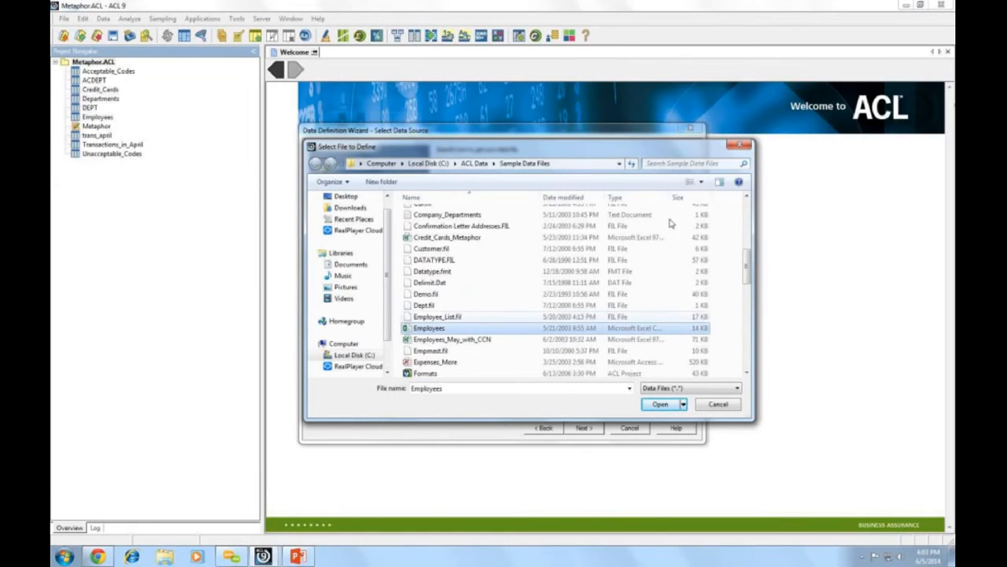
pyautogui.moveTo(666, 198); pyautogui.dragTo(738, 198)
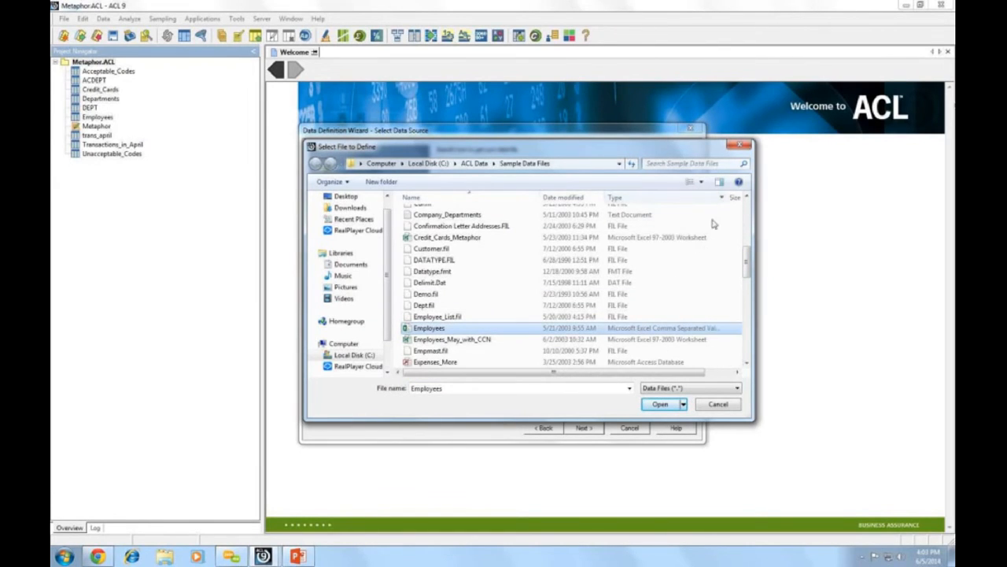
pyautogui.doubleClick(427, 330)
# Step: Accept the delimited text format with its default comma-separated properties and save the data file as EMP in the ACL project folder
pyautogui.click(586, 429)
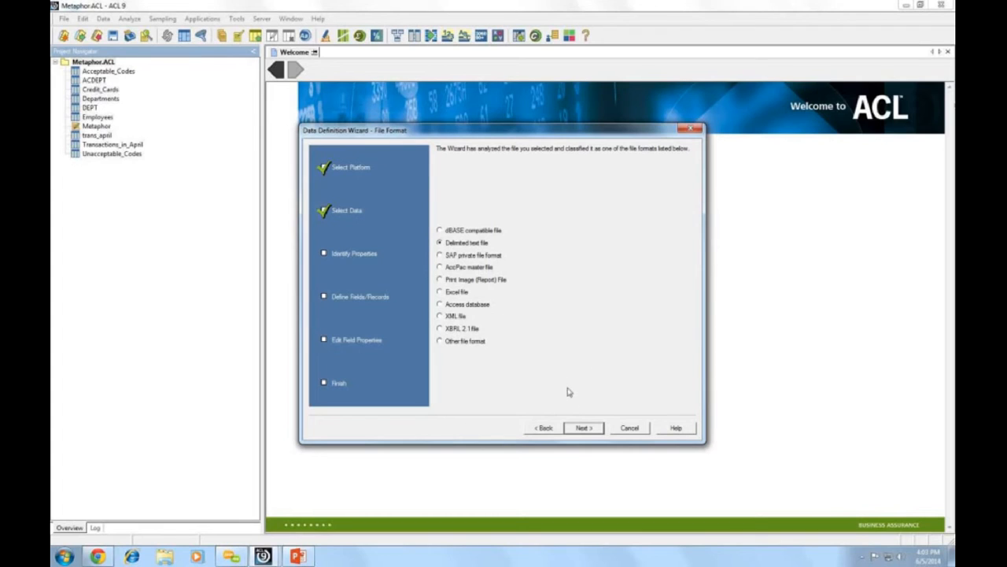
pyautogui.click(586, 429)
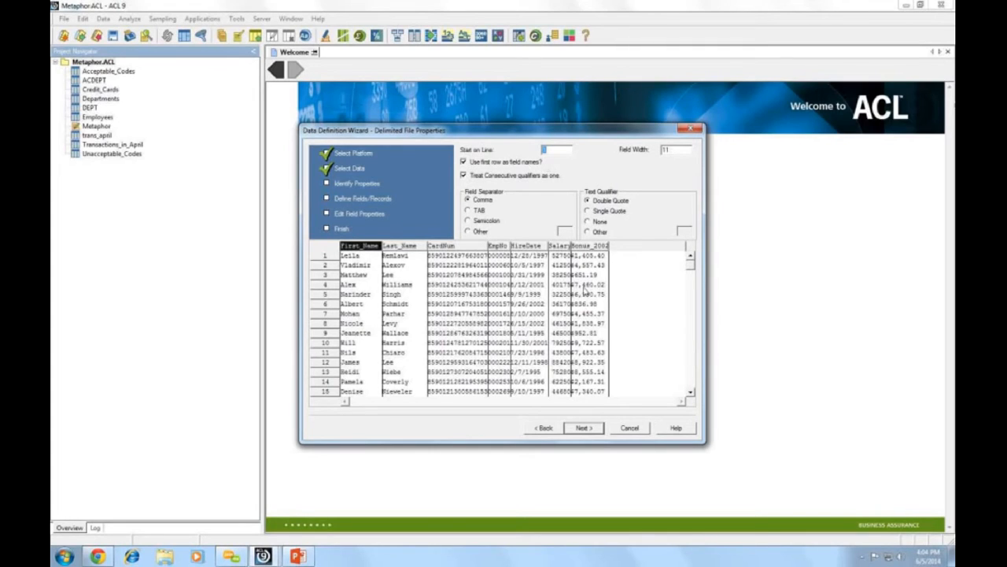
pyautogui.click(589, 428)
pyautogui.press('BackSpace')
pyautogui.write('EMP')
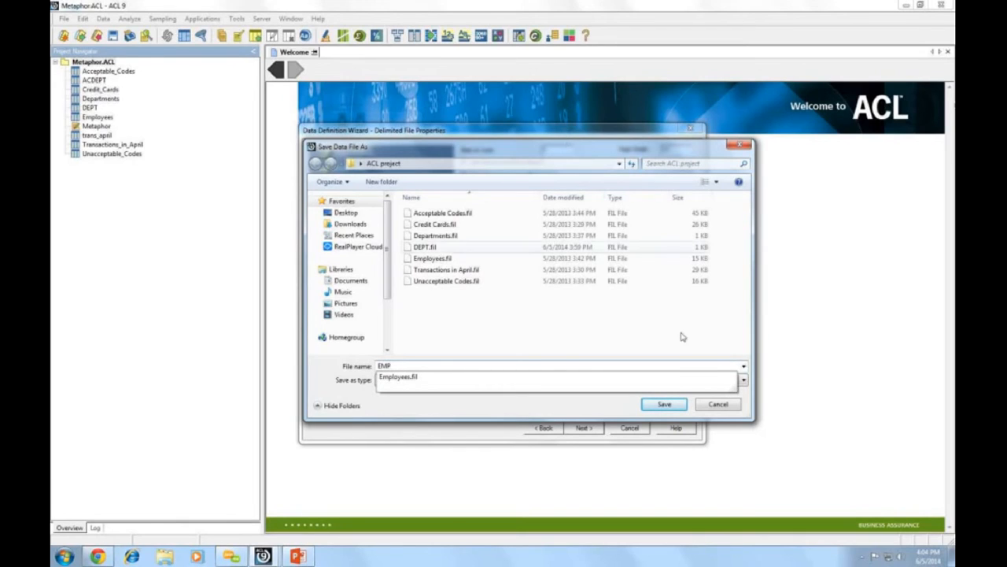
pyautogui.click(664, 404)
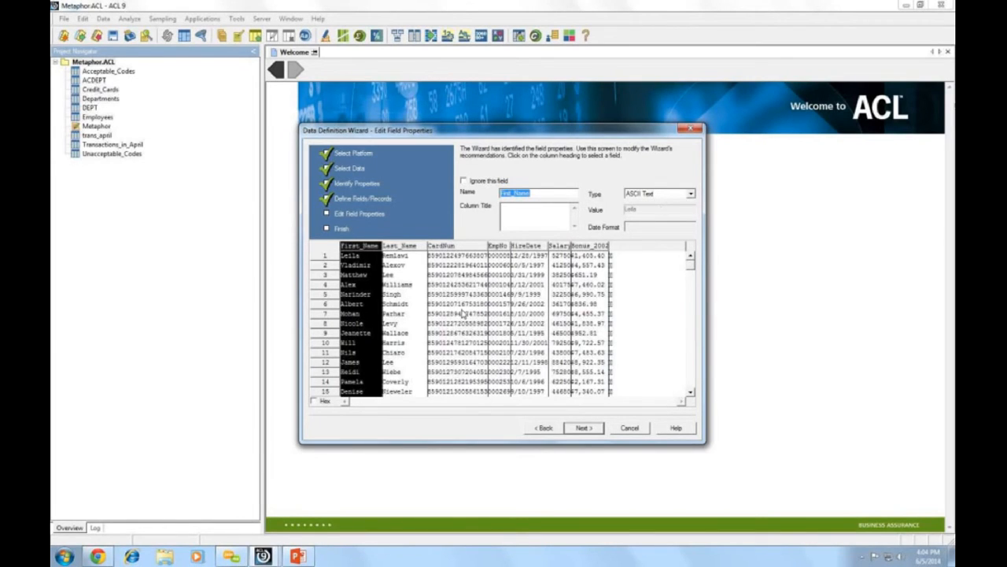
# Step: Review the Last_Name field and set the CardNum field's type to ASCII Text
pyautogui.click(410, 247)
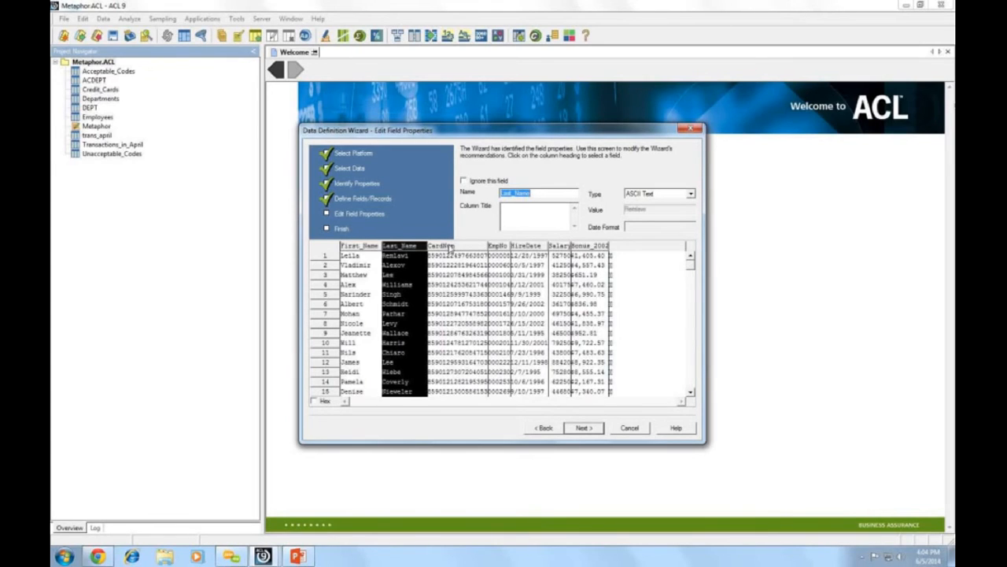
pyautogui.click(454, 249)
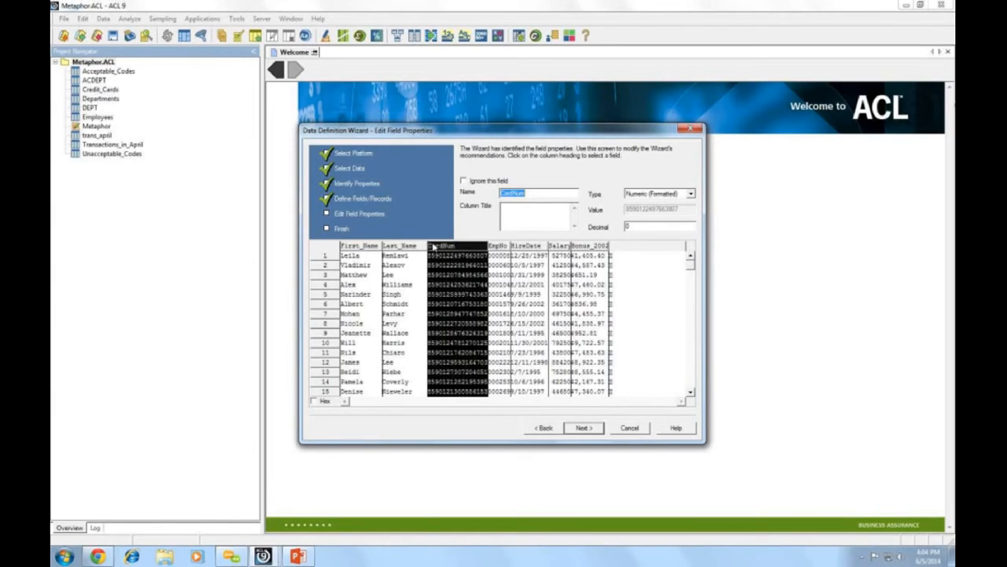
pyautogui.click(692, 194)
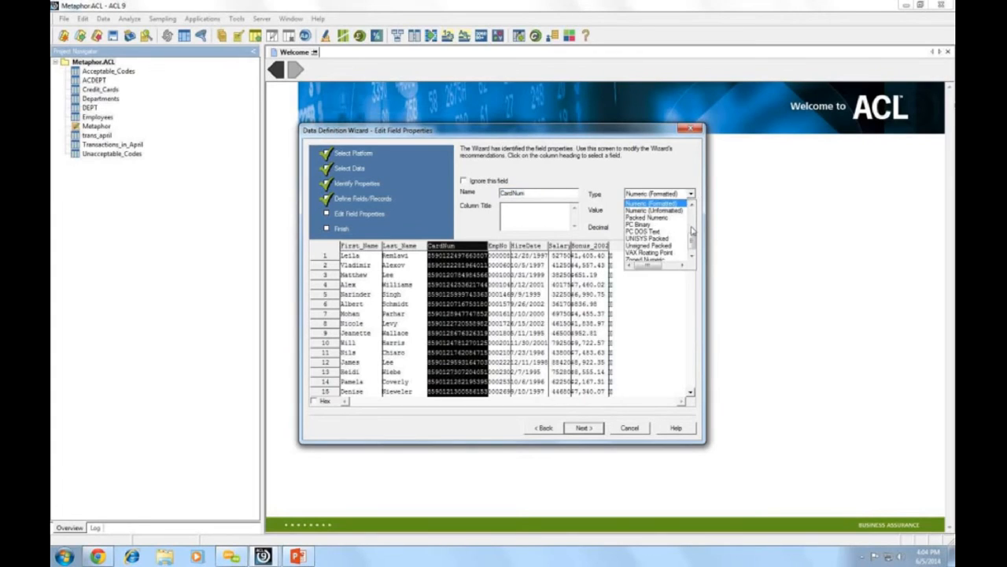
pyautogui.scroll(5, 697, 243)
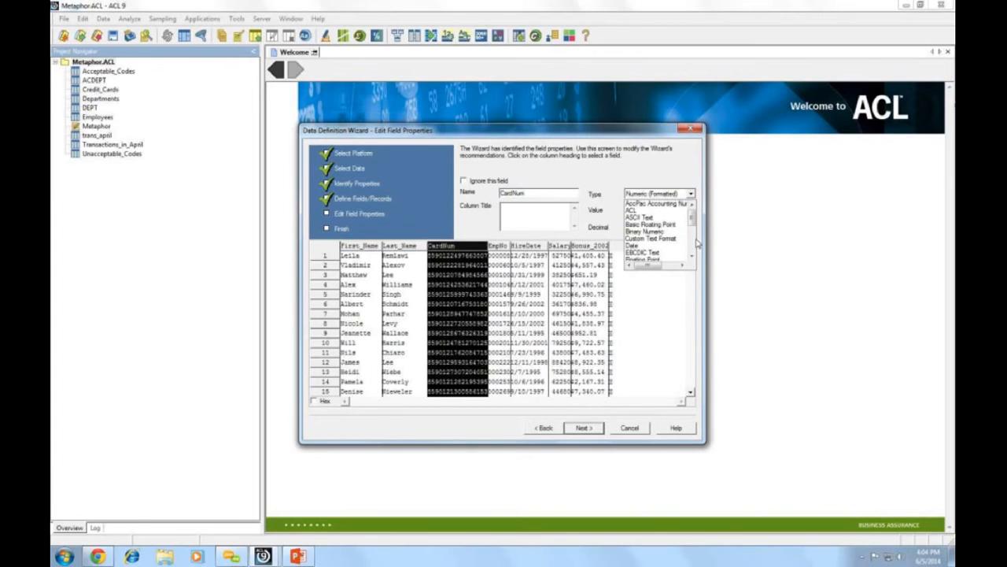
pyautogui.click(651, 219)
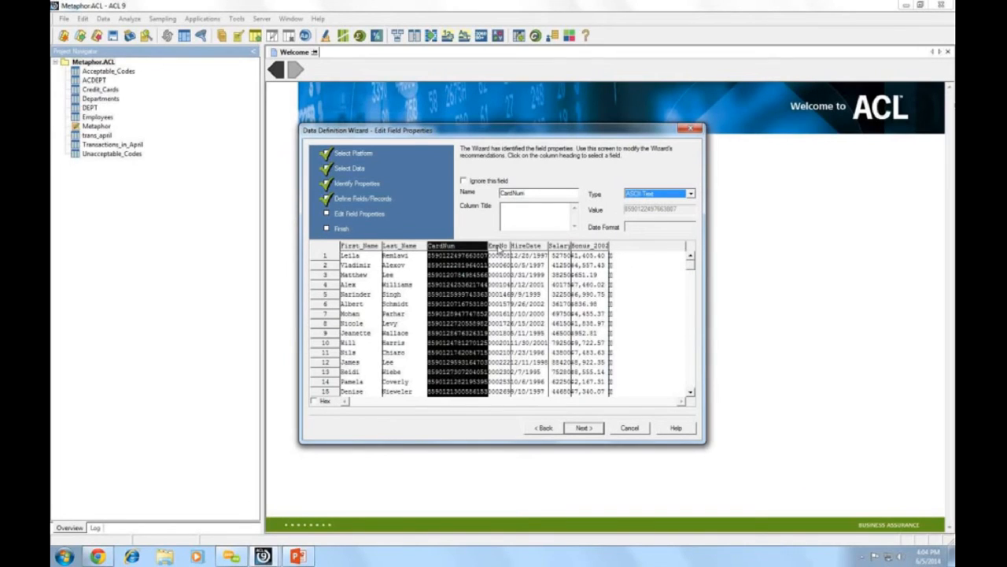
# Step: Set the EmpNo field's type to ASCII Text
pyautogui.click(497, 247)
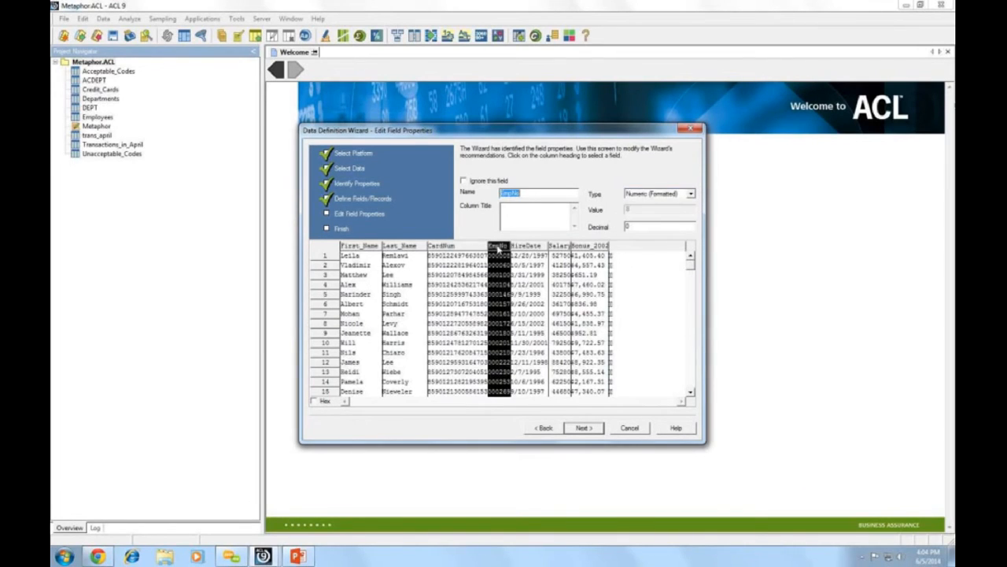
pyautogui.click(691, 194)
pyautogui.scroll(3, 673, 224)
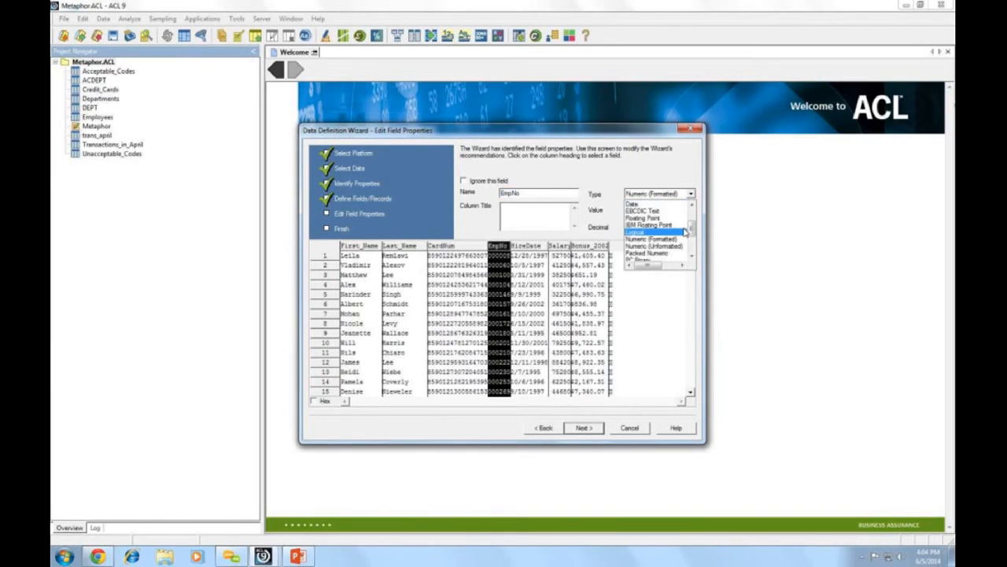
pyautogui.click(665, 218)
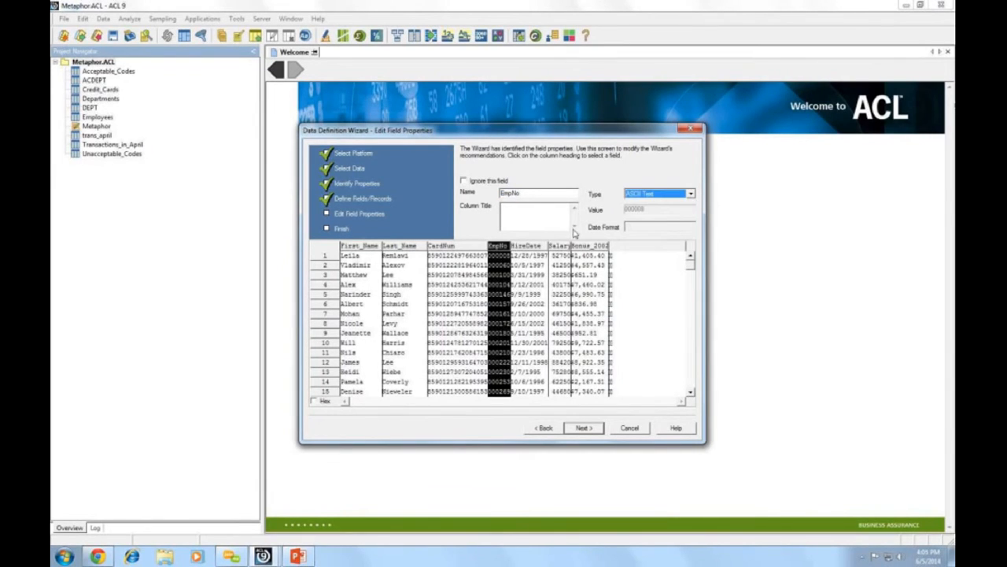
# Step: Set the HireDate field's type to Date with the date format MM/DD/YYYY
pyautogui.click(541, 246)
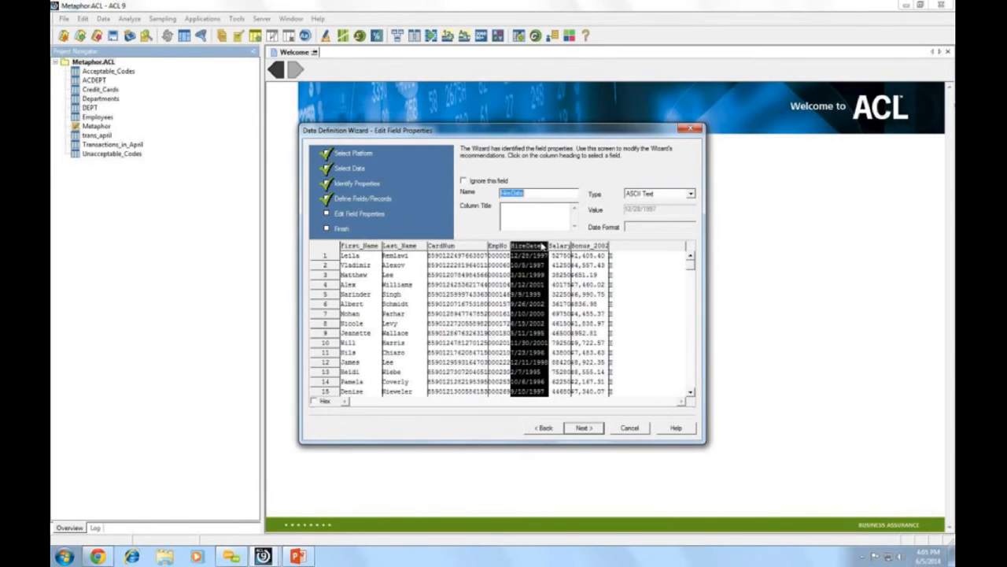
pyautogui.click(690, 195)
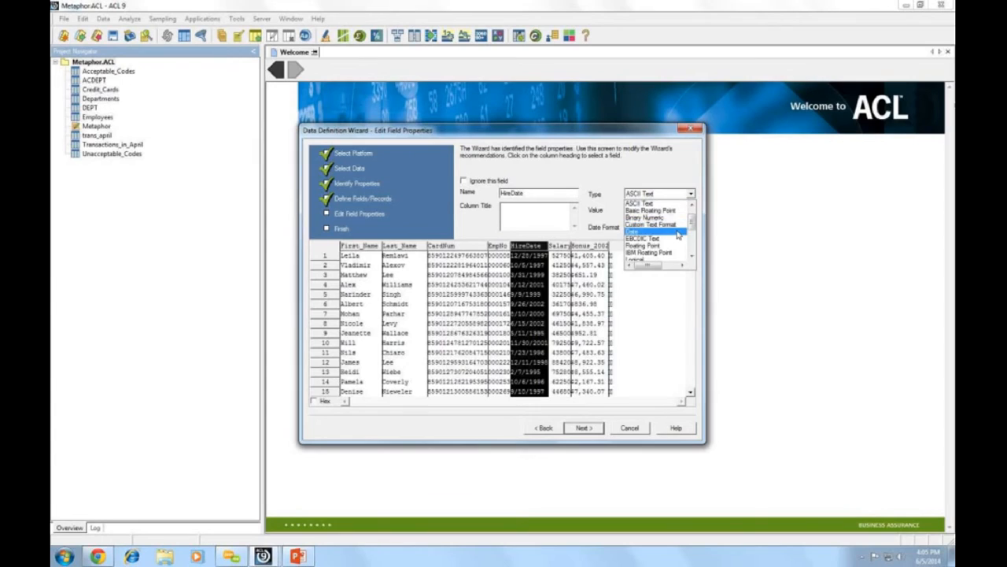
pyautogui.click(677, 231)
pyautogui.click(673, 230)
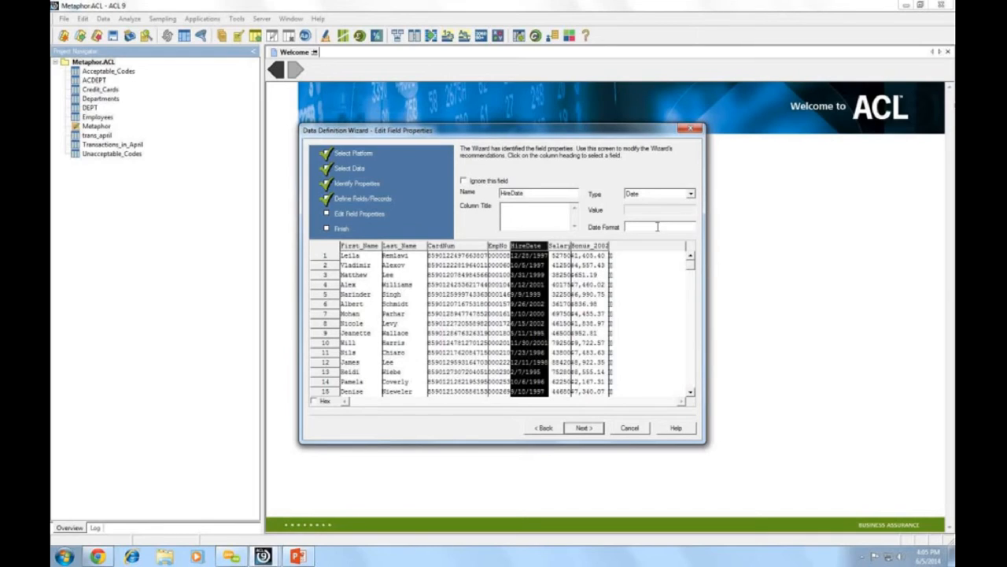
pyautogui.write('MM/DD/YYYY')
# Step: Finish the data definition and accept EMP as the table name
pyautogui.click(584, 428)
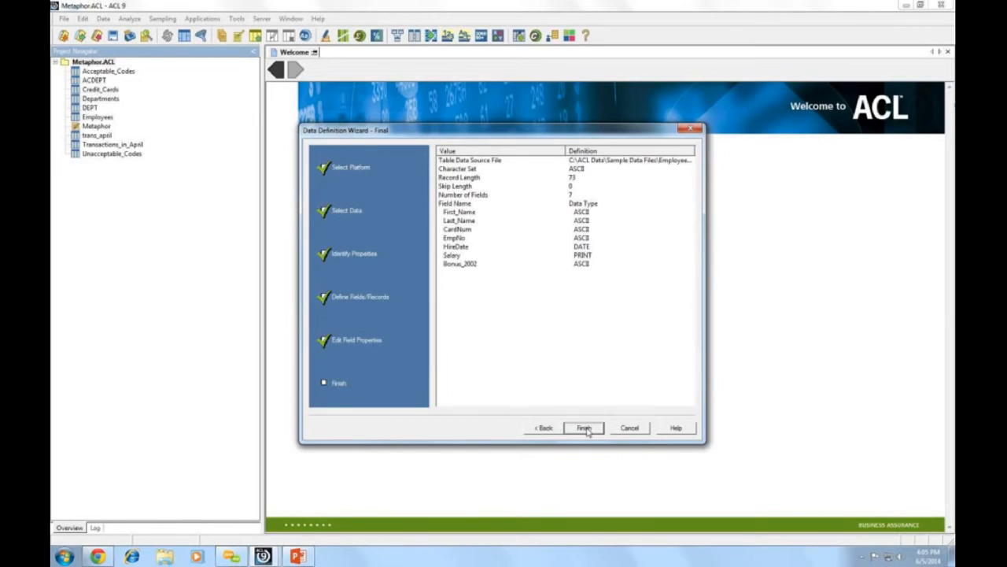
pyautogui.click(584, 428)
pyautogui.click(574, 264)
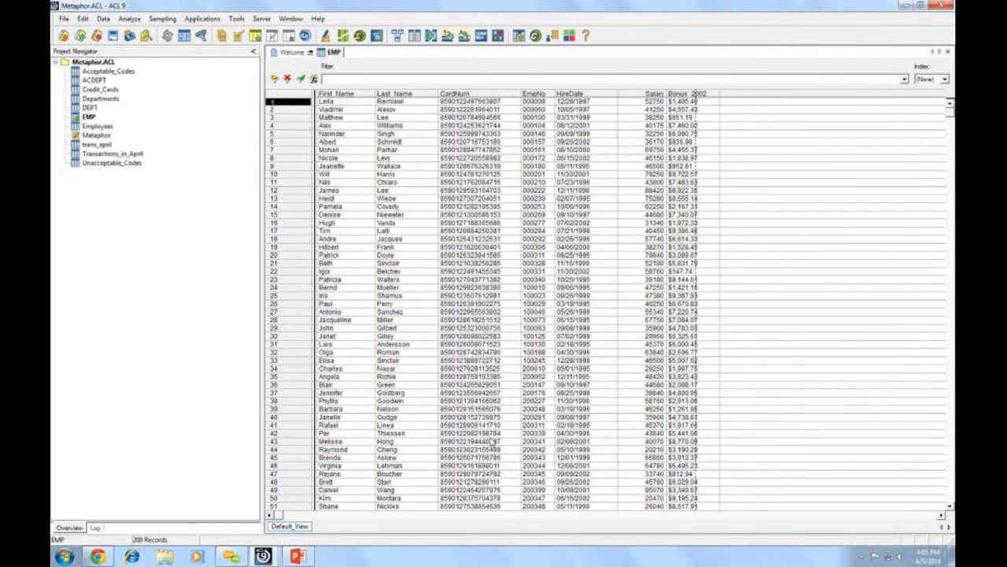
# Step: Open the Acceptable_Codes table, examine the field definitions in its table layout and close the layout
pyautogui.click(143, 415)
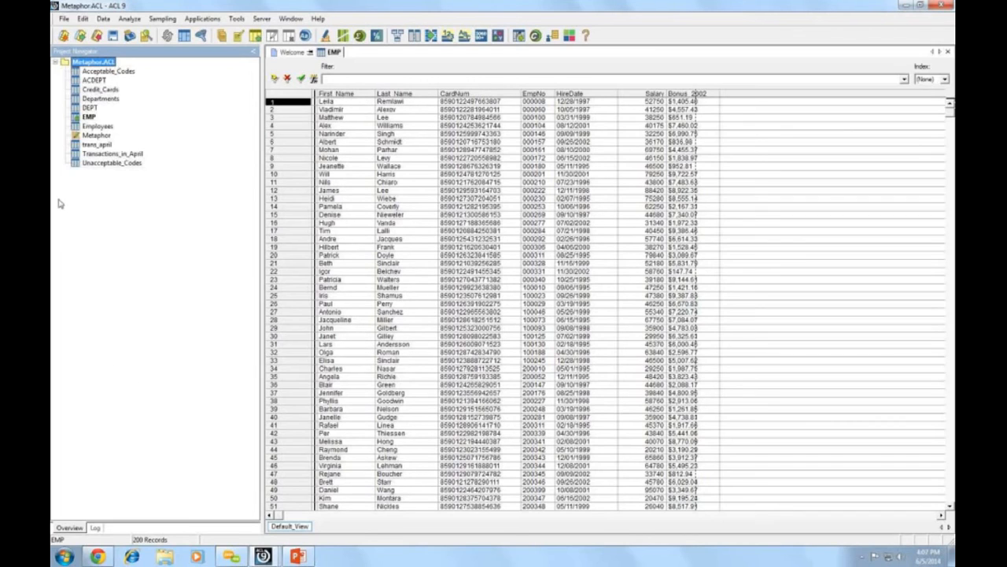
pyautogui.click(100, 72)
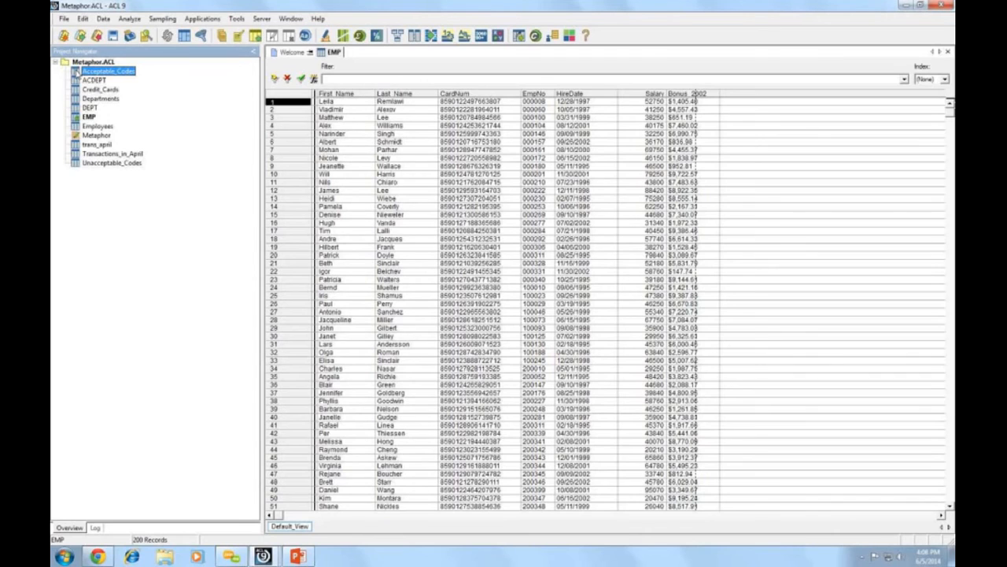
pyautogui.doubleClick(76, 71)
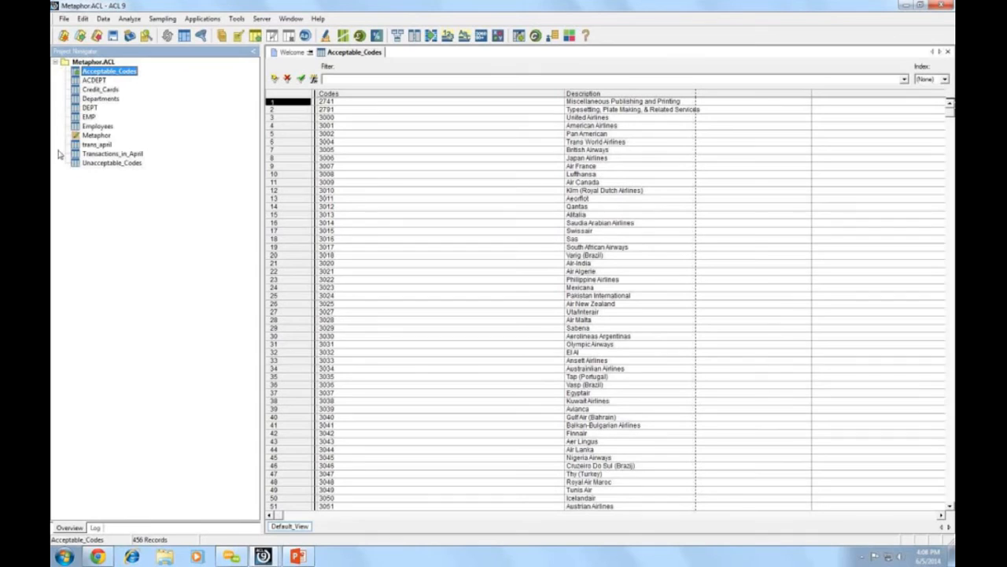
pyautogui.click(83, 19)
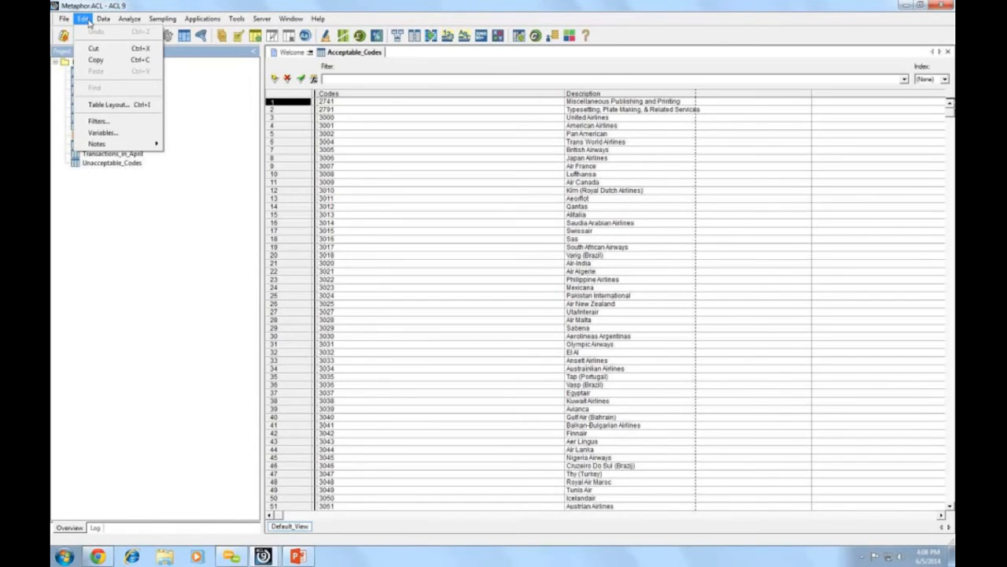
pyautogui.moveTo(100, 21)
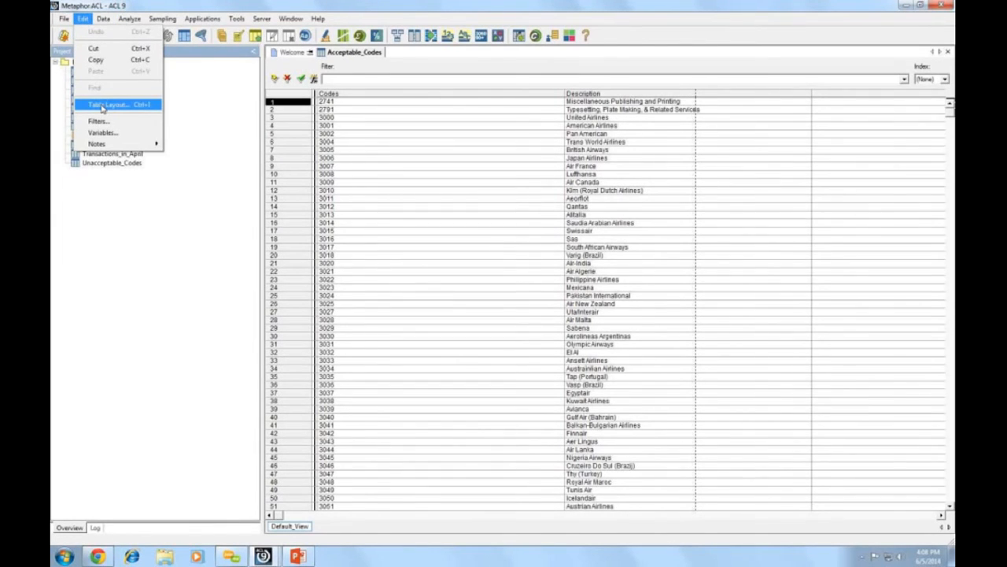
pyautogui.click(102, 107)
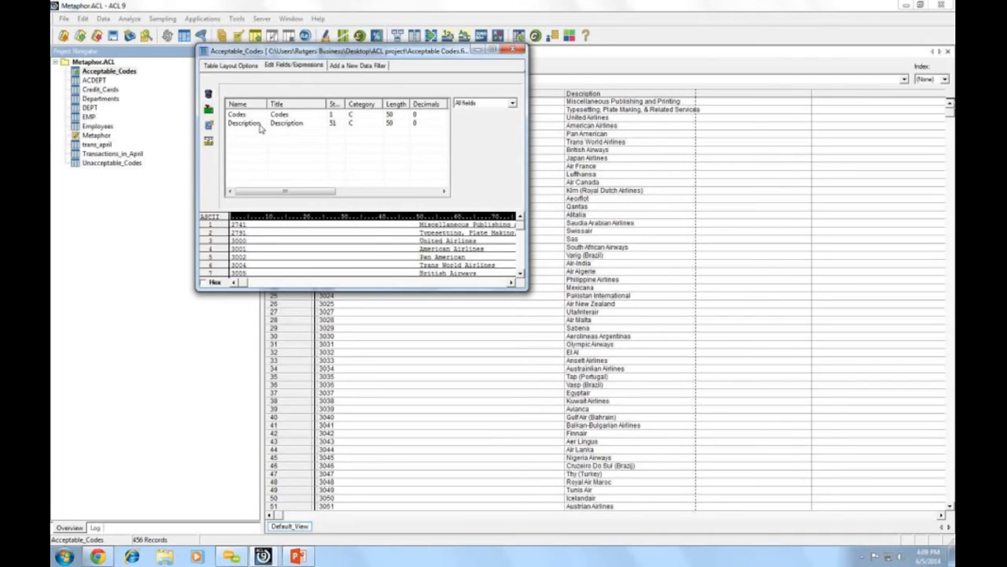
pyautogui.click(518, 52)
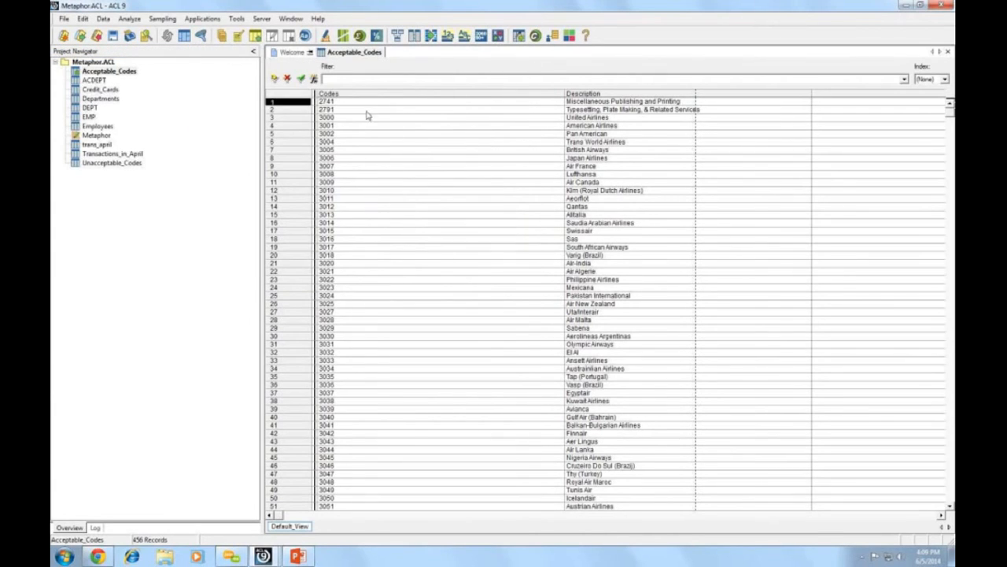
# Step: Reopen the Acceptable_Codes table layout to examine the name, category and length of its fields
pyautogui.click(110, 99)
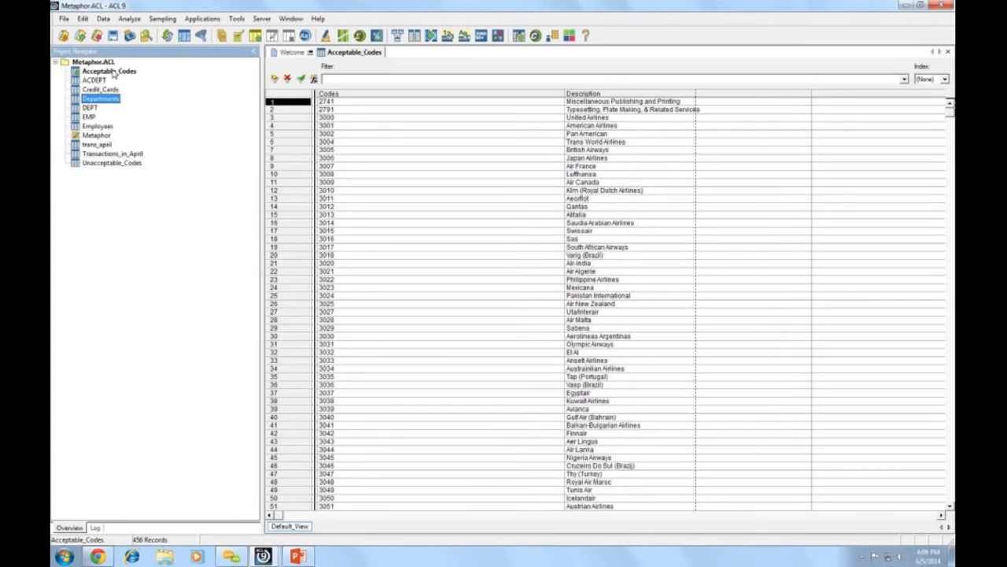
pyautogui.click(113, 72)
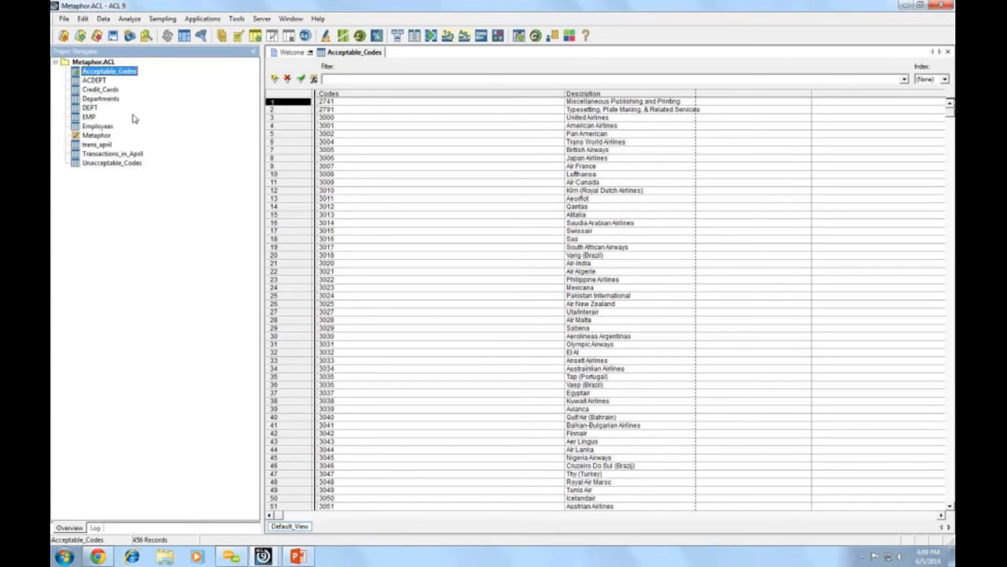
pyautogui.click(84, 21)
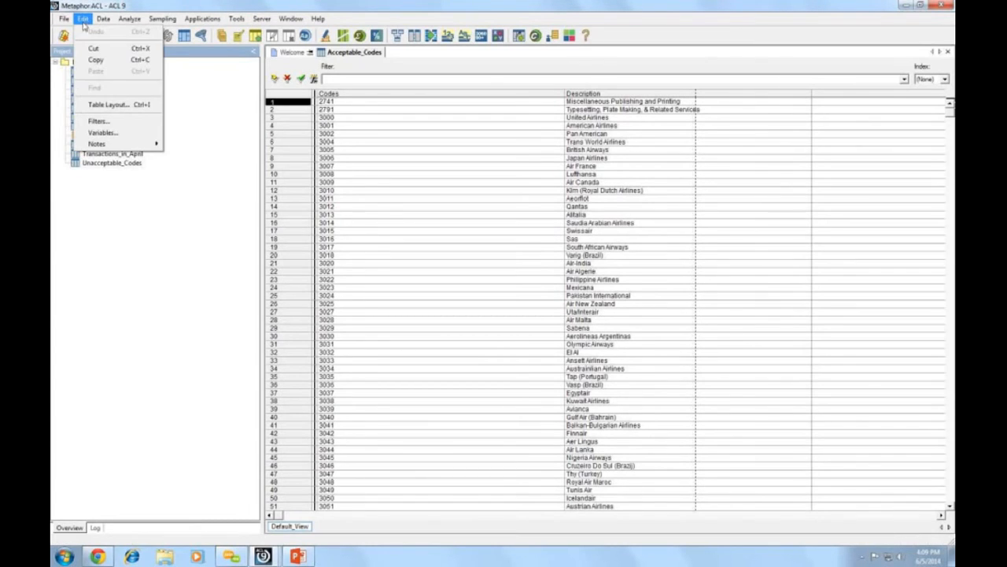
pyautogui.click(104, 105)
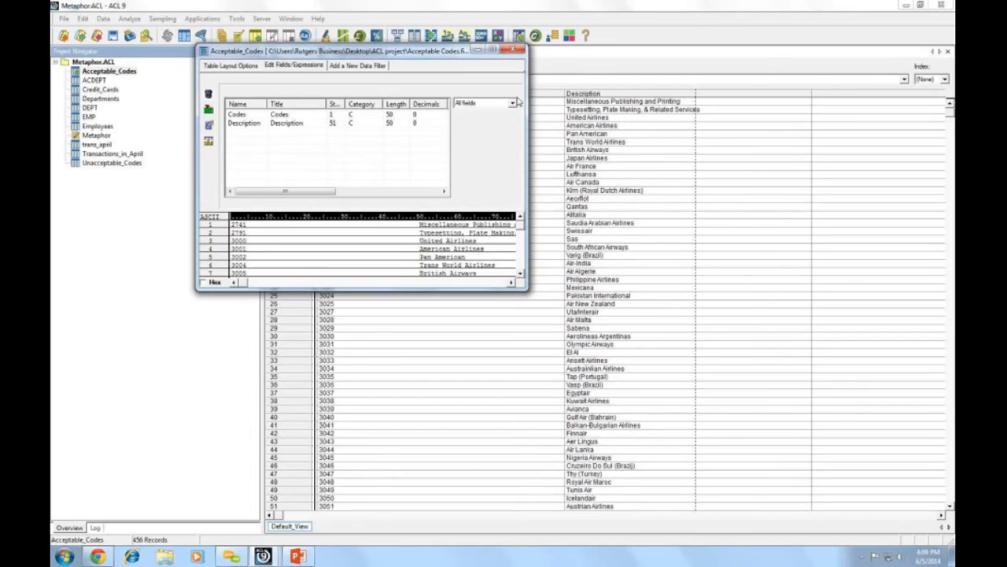
# Step: Close the Acceptable_Codes layout, open the Credit_Cards table and bring up its table layout
pyautogui.click(513, 51)
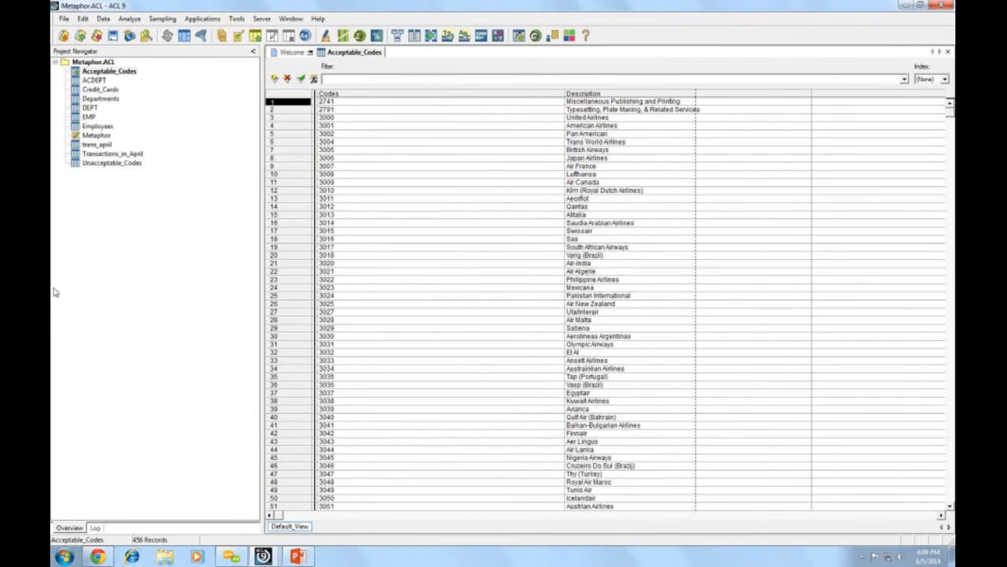
pyautogui.click(124, 92)
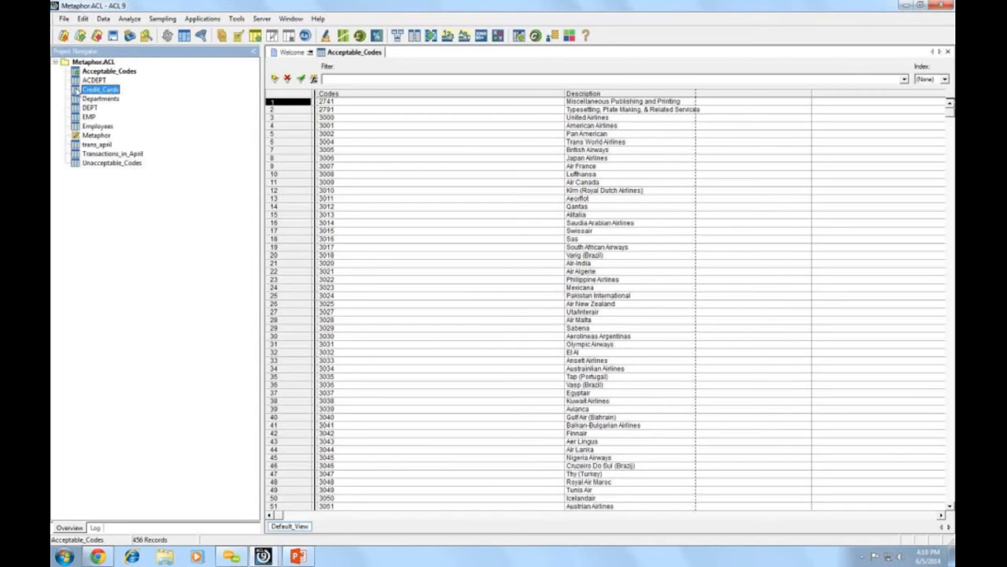
pyautogui.doubleClick(98, 92)
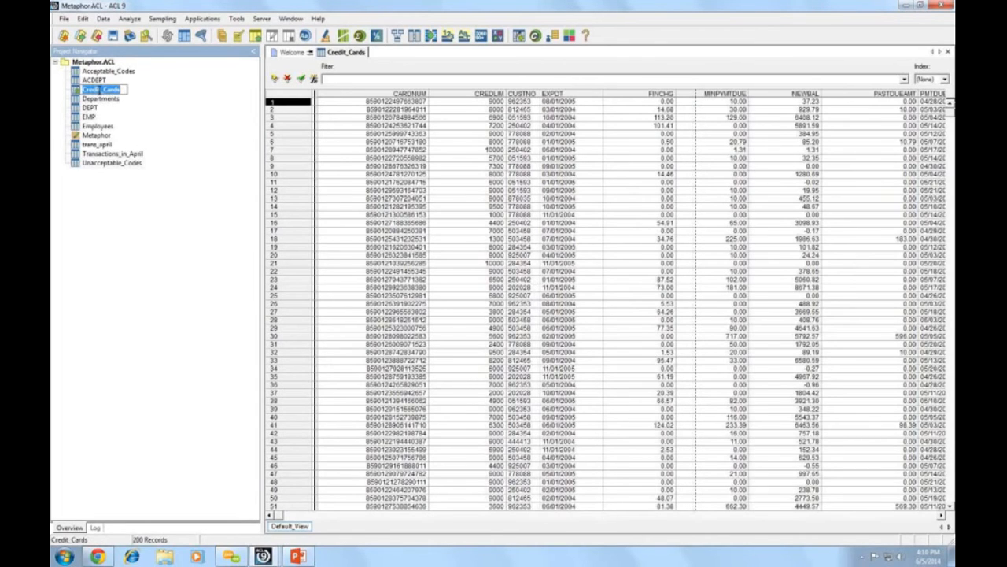
pyautogui.click(90, 108)
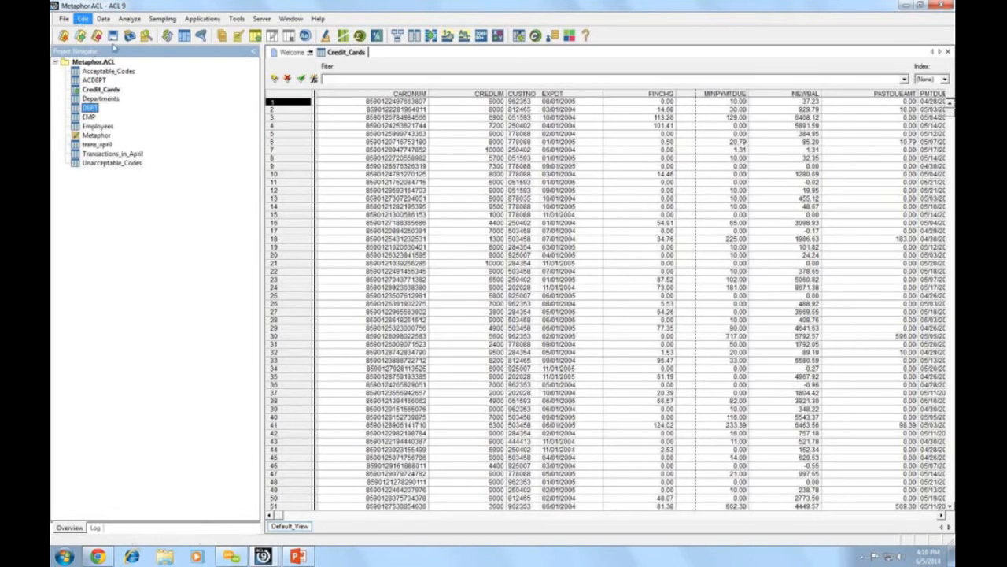
pyautogui.click(83, 19)
pyautogui.click(115, 106)
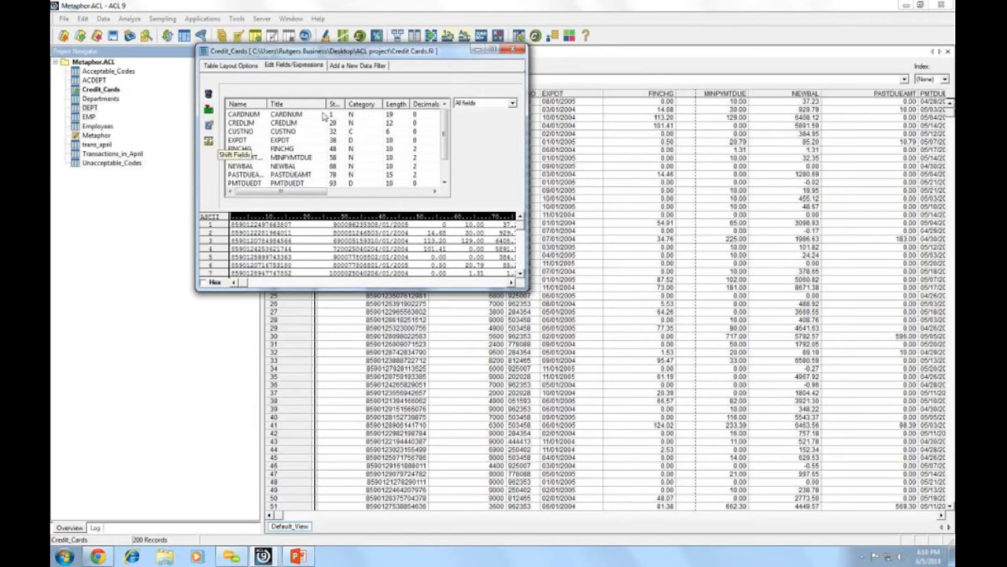
# Step: Change the CARDNUM field's data type to ASCII in the Credit_Cards layout and accept the entry
pyautogui.doubleClick(369, 116)
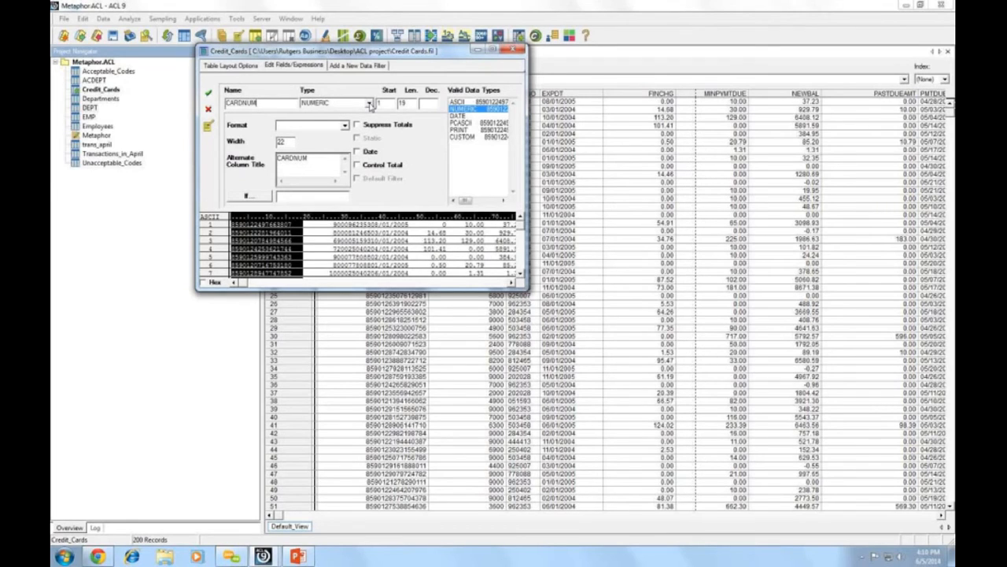
pyautogui.click(369, 105)
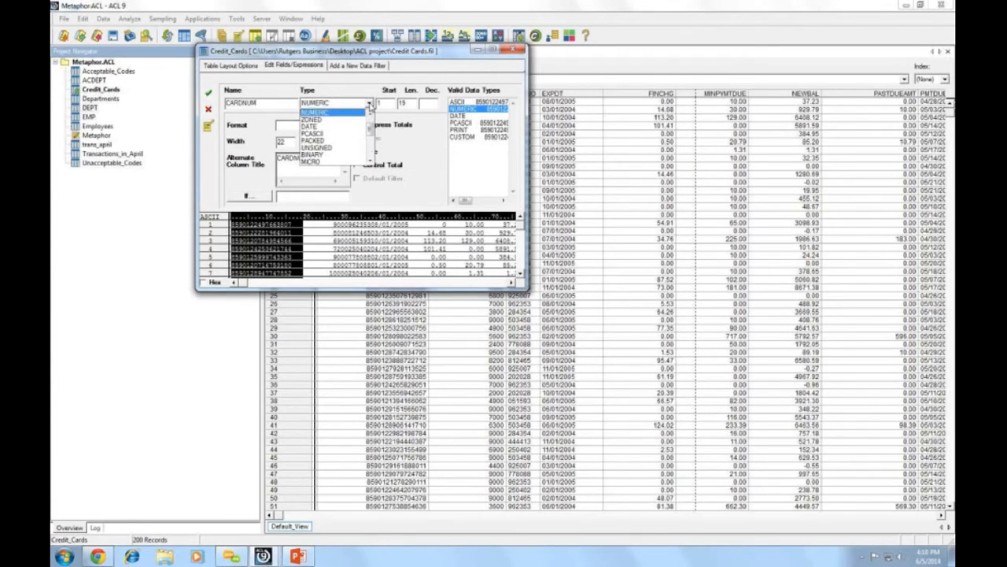
pyautogui.click(370, 114)
pyautogui.click(370, 113)
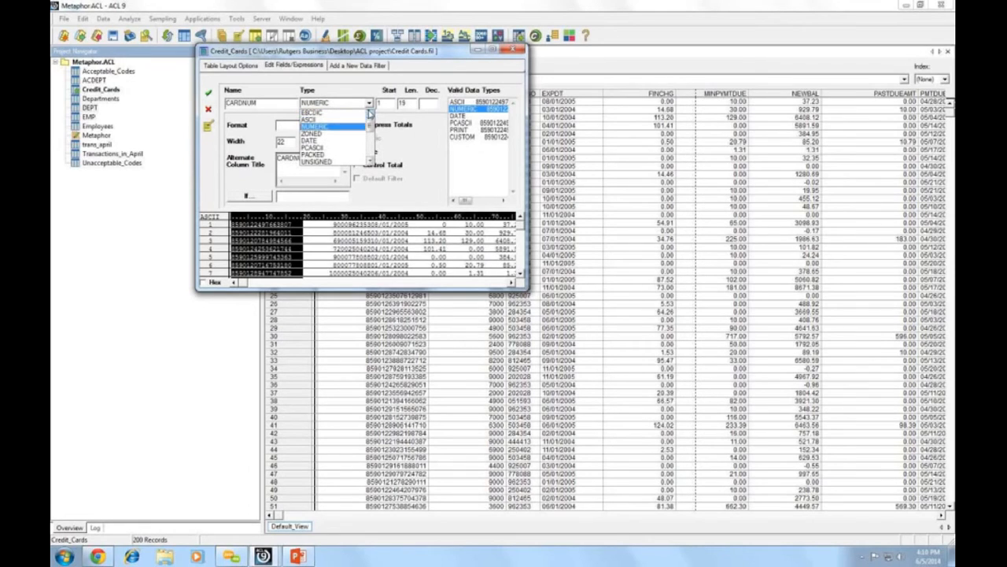
pyautogui.click(328, 121)
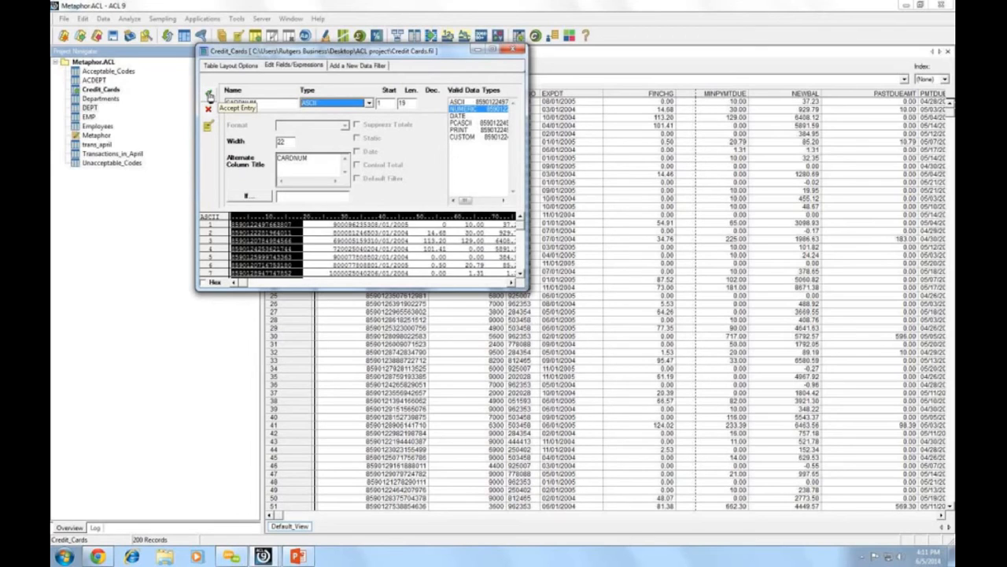
pyautogui.click(210, 95)
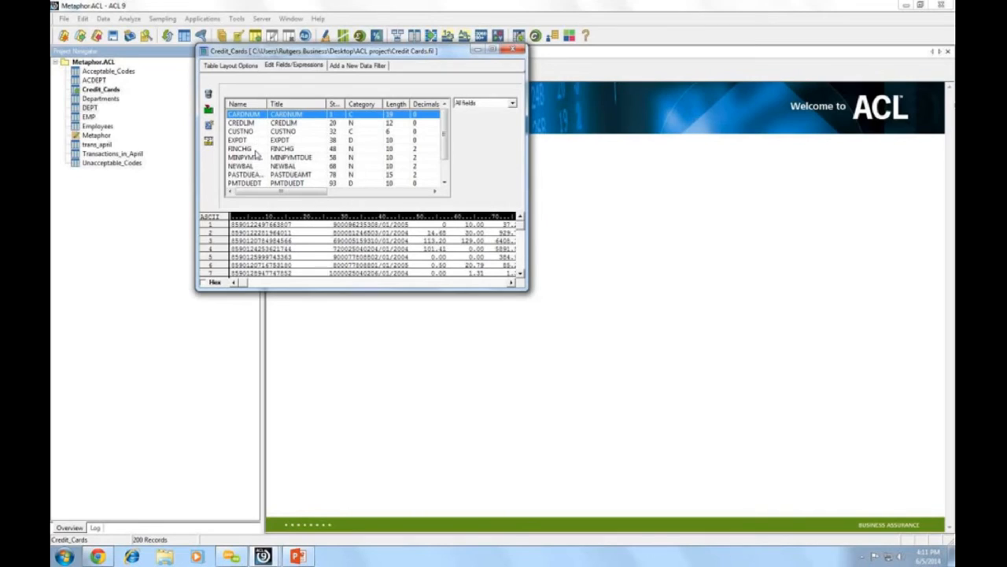
# Step: Examine the remaining Credit_Cards field definitions with the Name column widened to show full field names, and close the layout
pyautogui.scroll(-1, 257, 157)
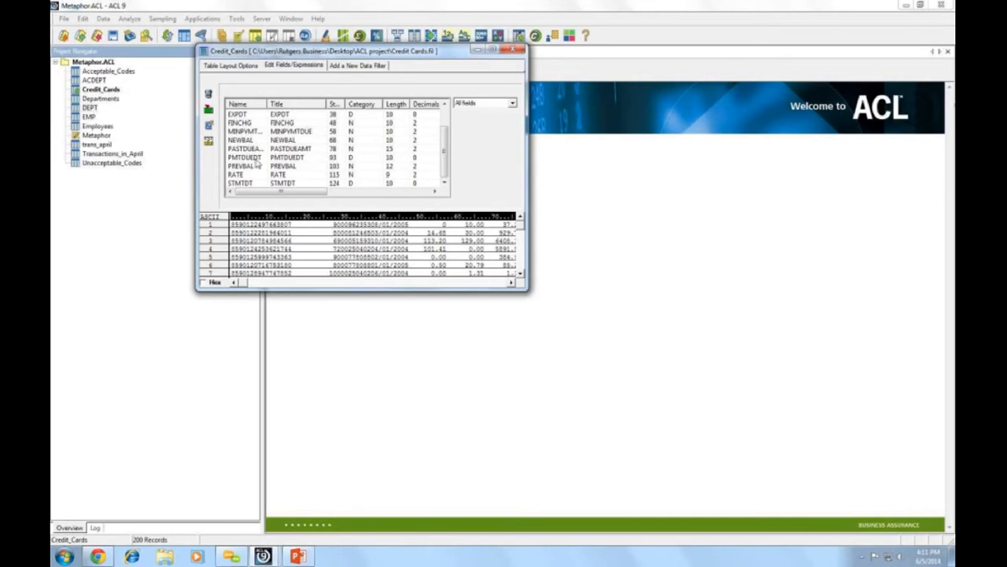
pyautogui.moveTo(268, 104)
pyautogui.mouseDown()
pyautogui.moveTo(299, 104)
pyautogui.moveTo(279, 104)
pyautogui.mouseUp()
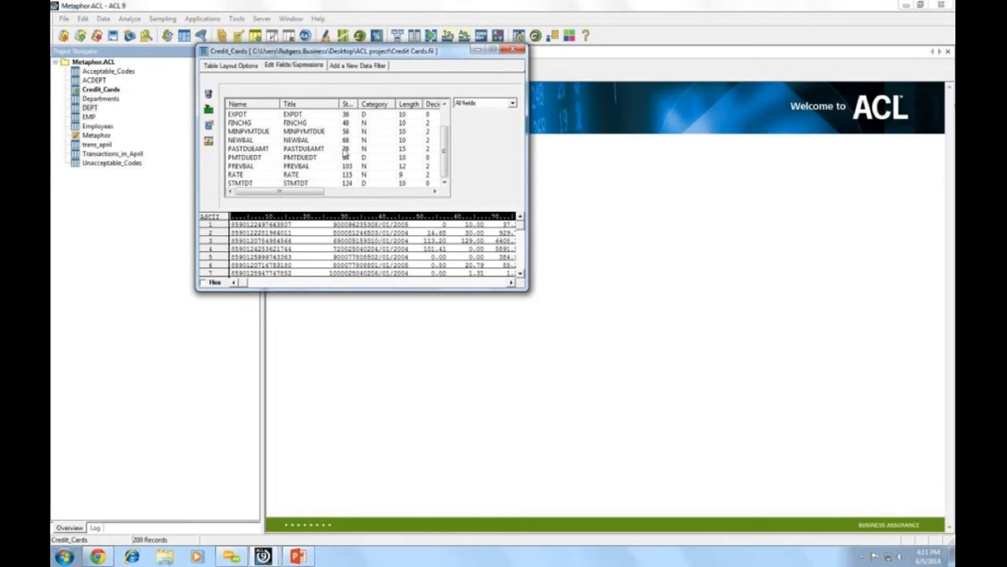
pyautogui.moveTo(422, 52); pyautogui.dragTo(427, 85)
pyautogui.click(520, 83)
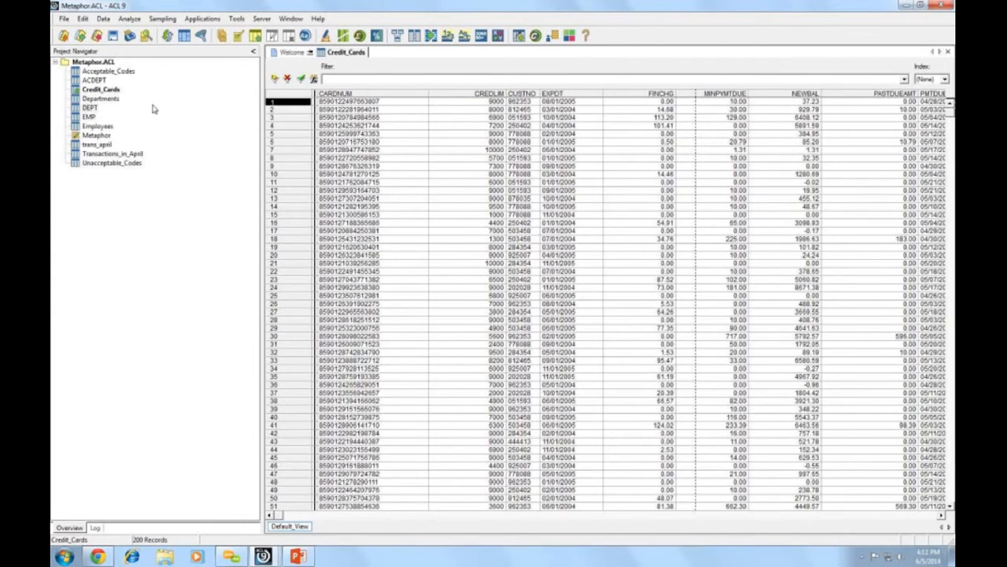
# Step: Open the Departments table, examine the Dept and Dept_code definitions in its table layout and close the layout
pyautogui.click(108, 103)
pyautogui.doubleClick(108, 100)
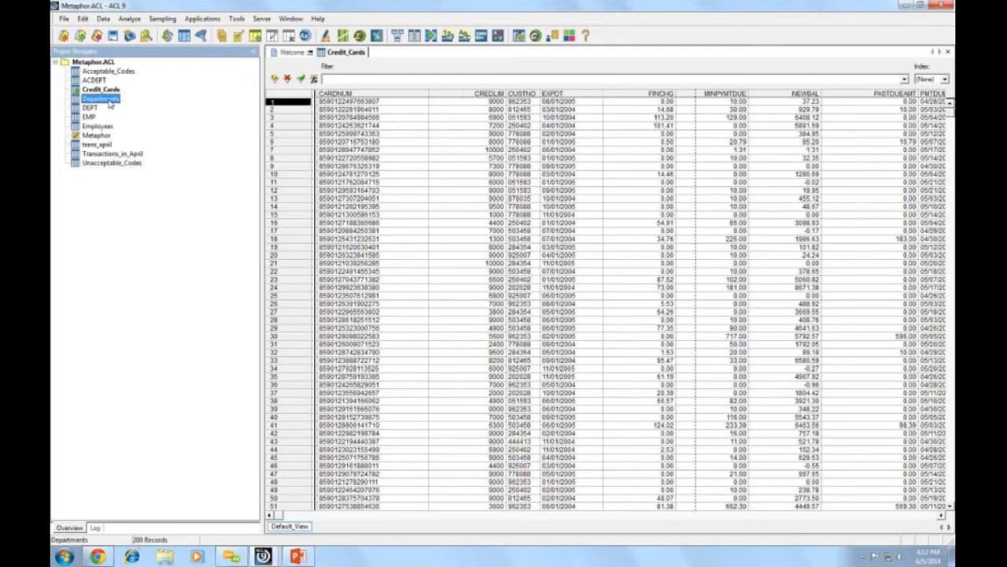
pyautogui.click(148, 143)
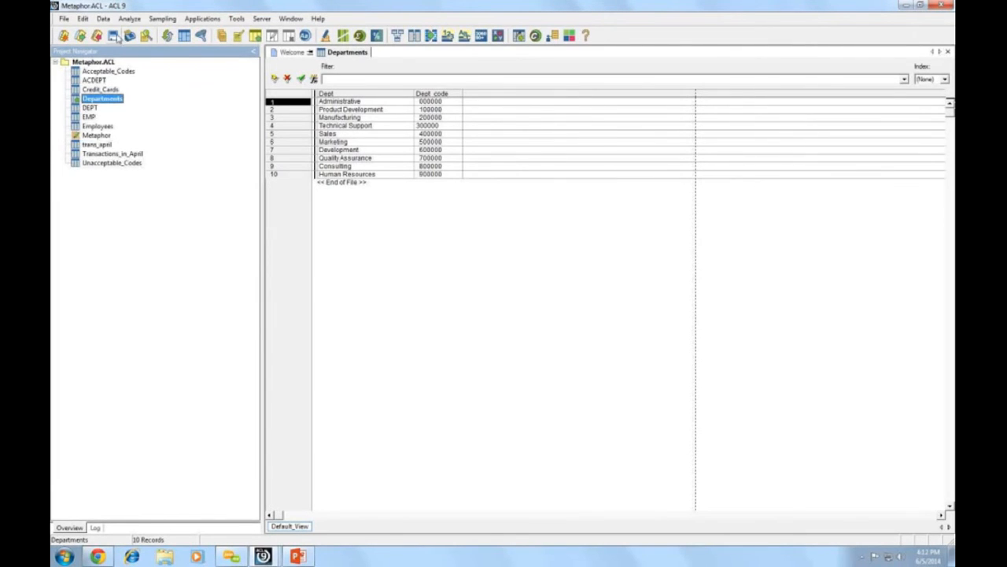
pyautogui.click(82, 18)
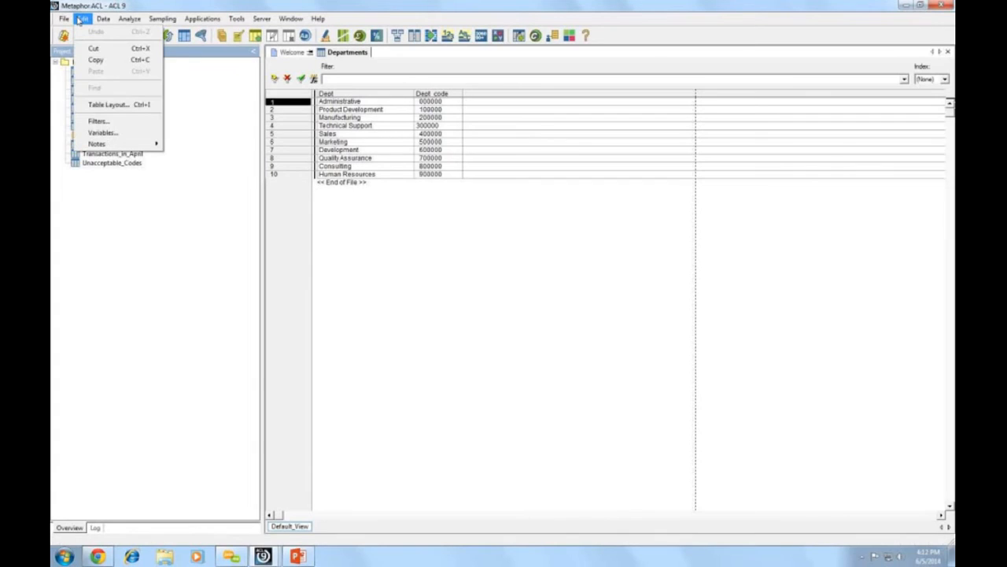
pyautogui.click(101, 104)
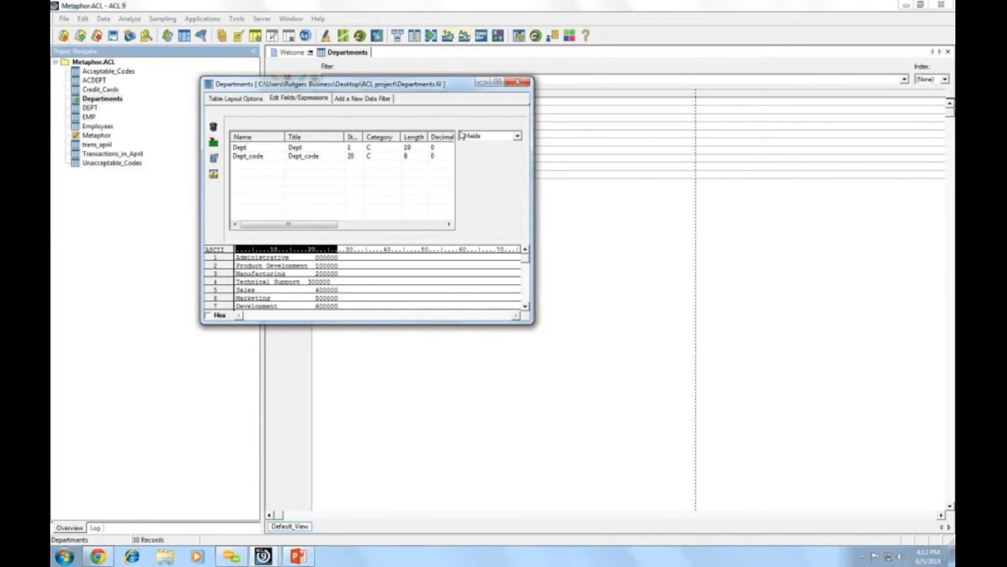
pyautogui.click(518, 83)
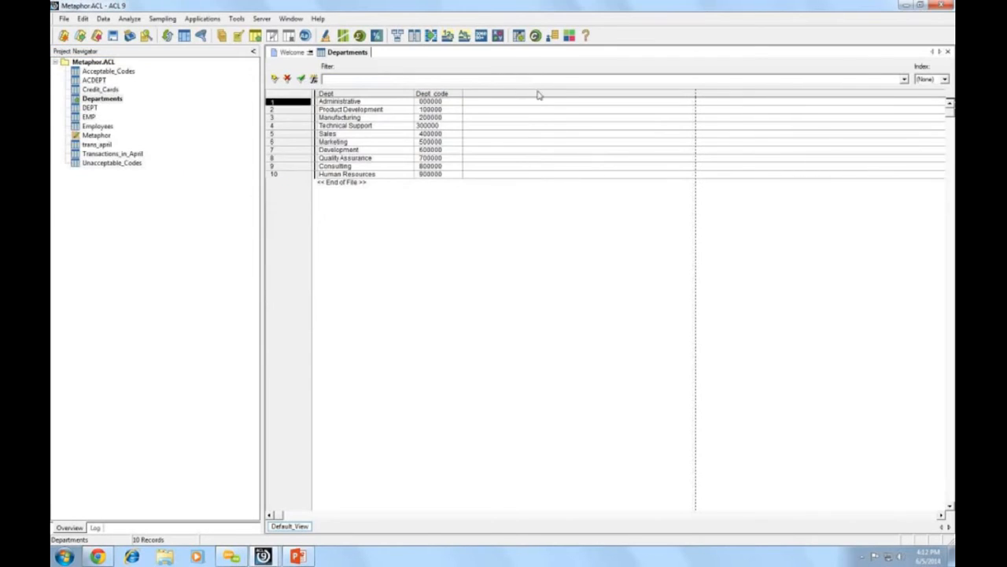
# Step: Open the Employees table and bring up its table layout
pyautogui.click(97, 127)
pyautogui.doubleClick(110, 128)
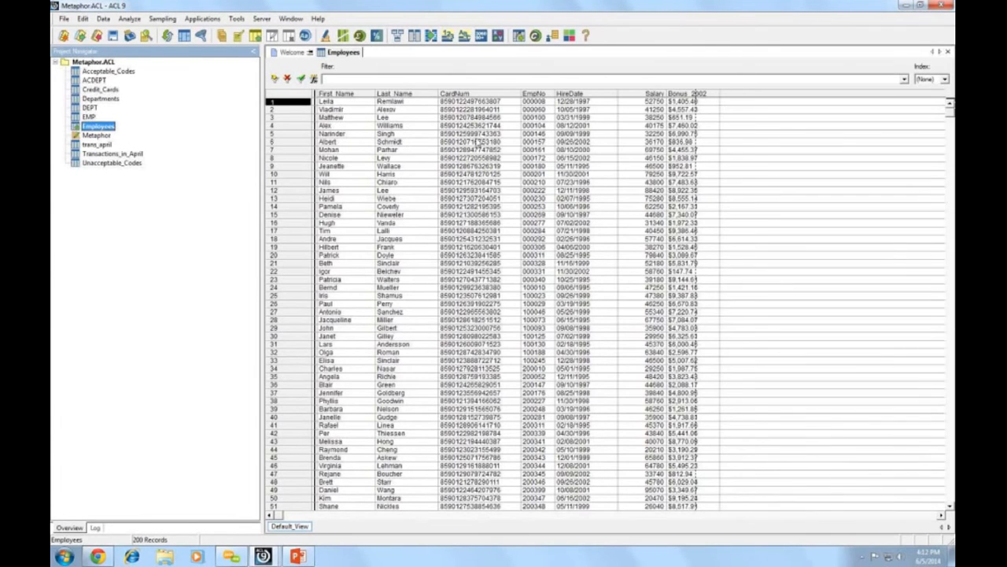
pyautogui.click(82, 18)
pyautogui.click(103, 105)
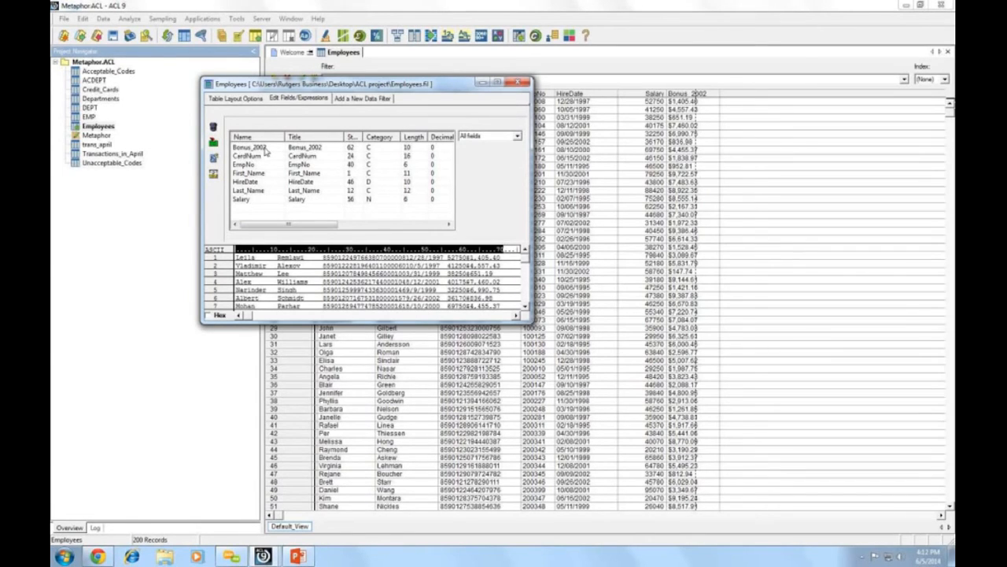
# Step: Set the Bonus_2002 field to the NUMERIC type with 2 decimals, accept the entry and close the Employees layout
pyautogui.click(379, 148)
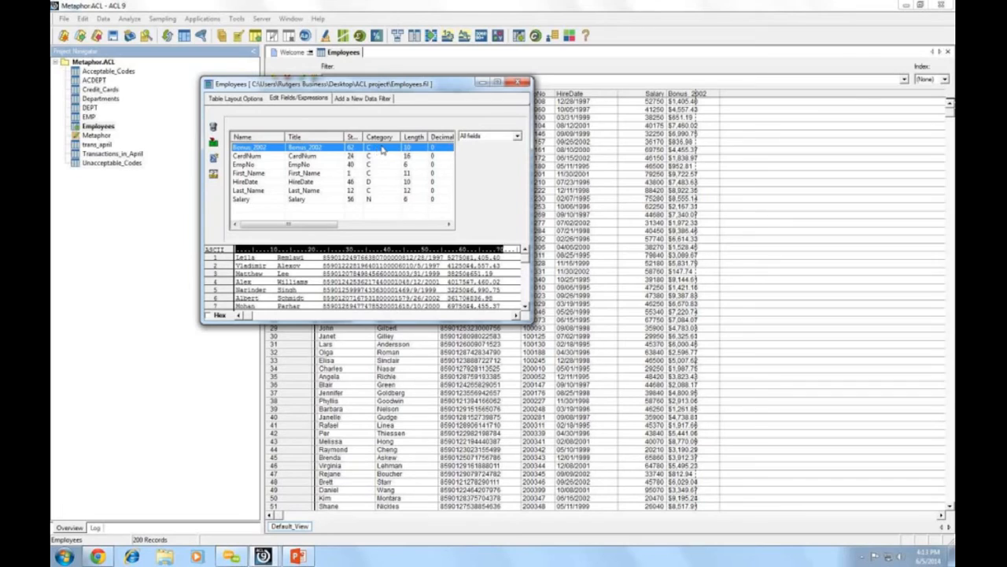
pyautogui.doubleClick(383, 149)
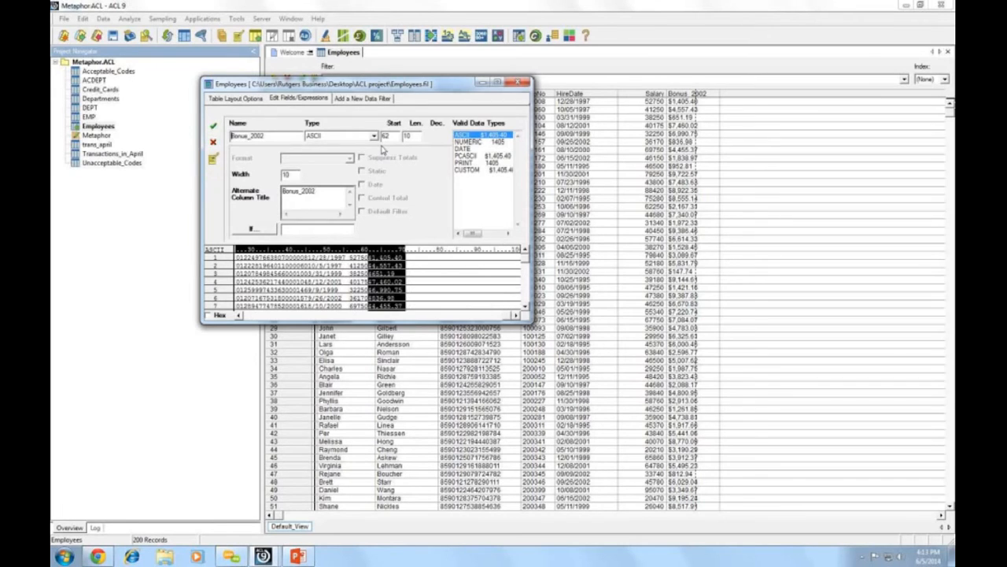
pyautogui.click(374, 137)
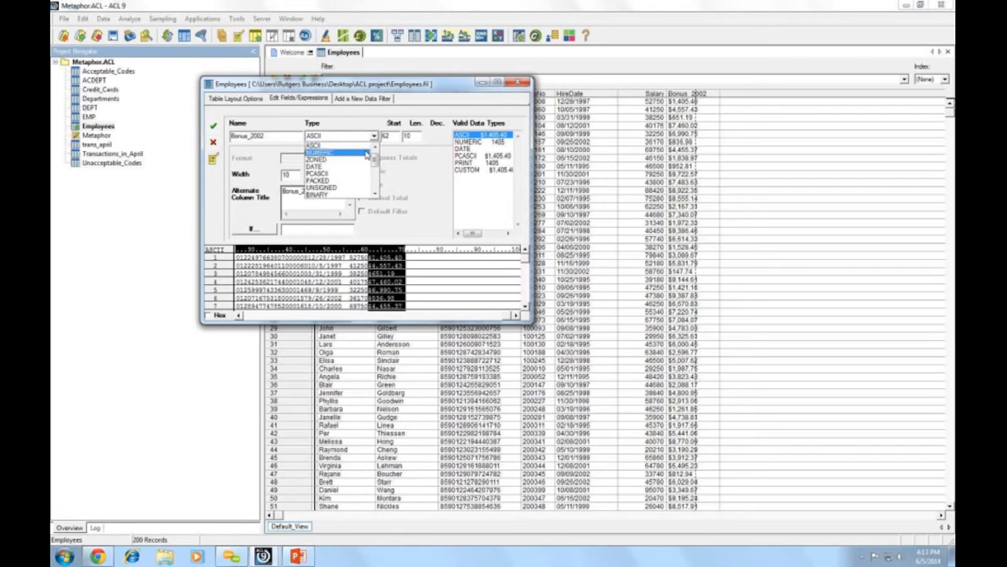
pyautogui.click(367, 153)
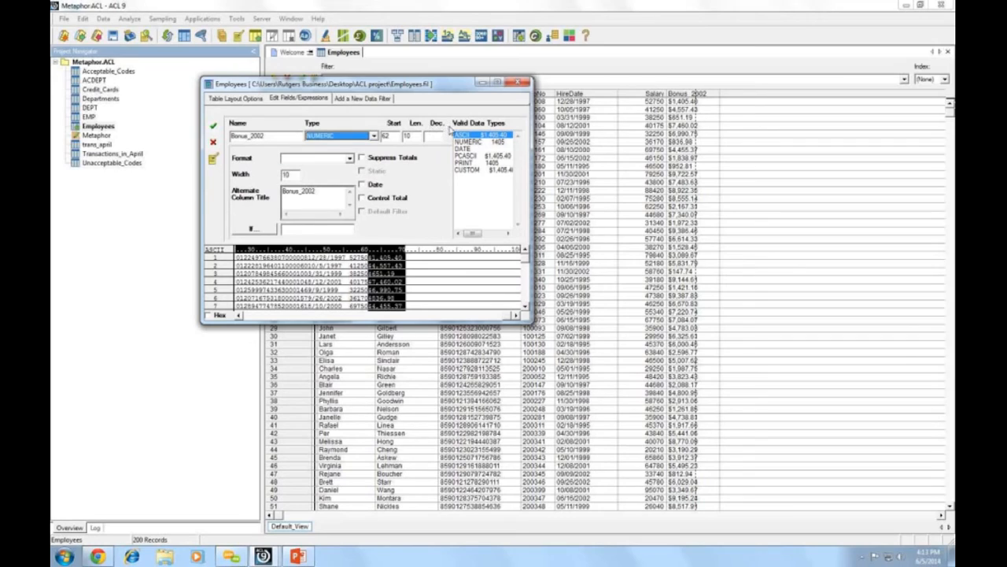
pyautogui.click(438, 136)
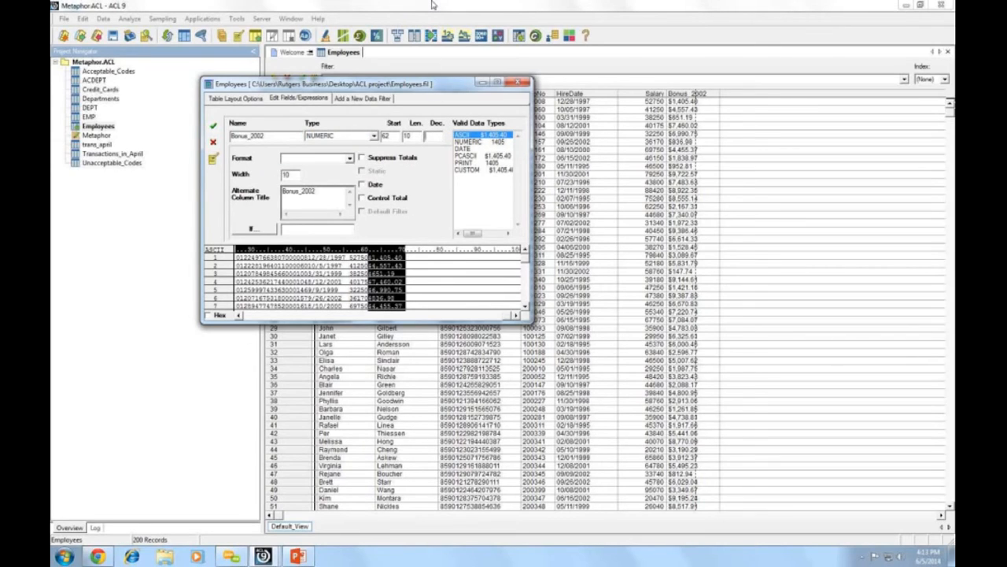
pyautogui.write('2')
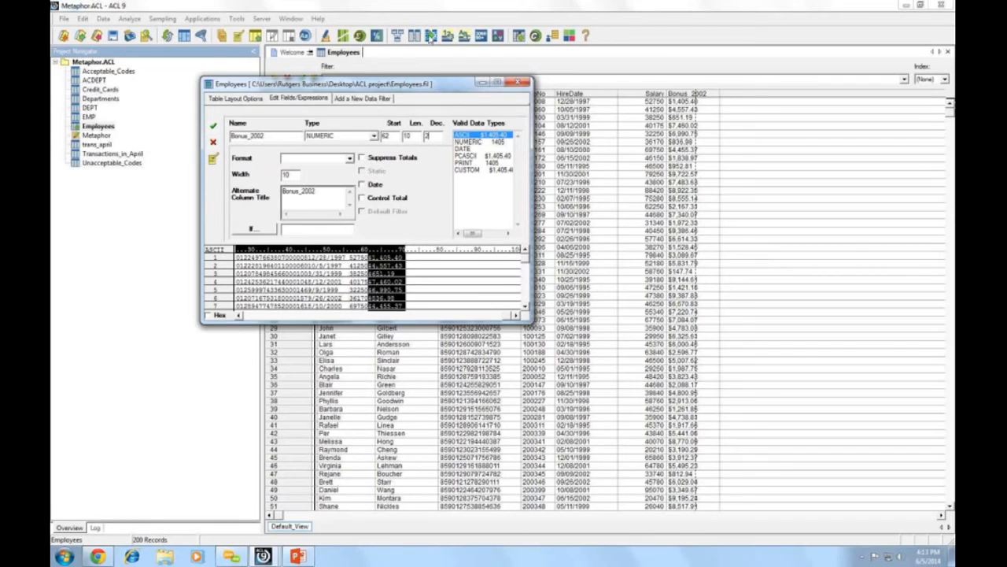
pyautogui.click(215, 128)
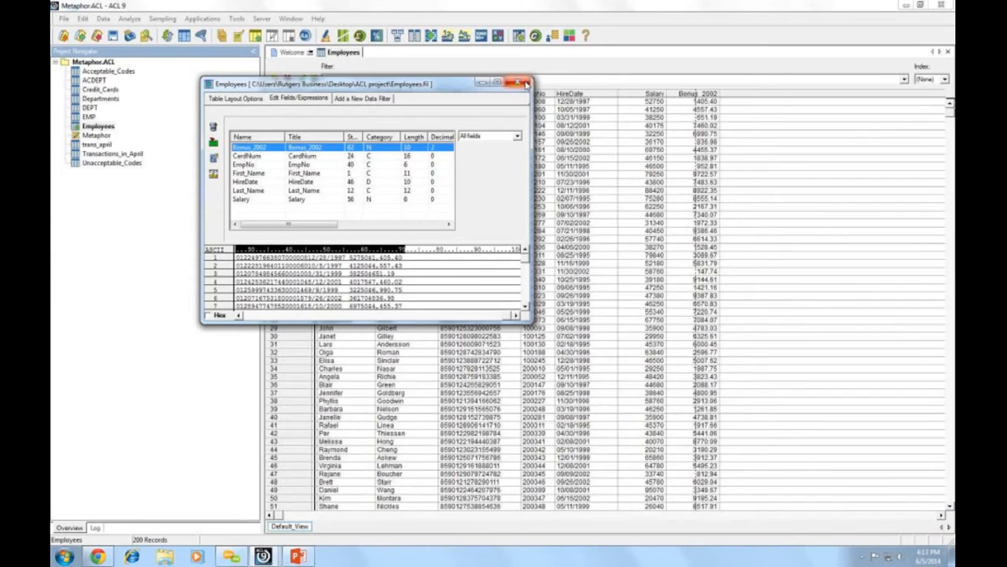
pyautogui.click(526, 82)
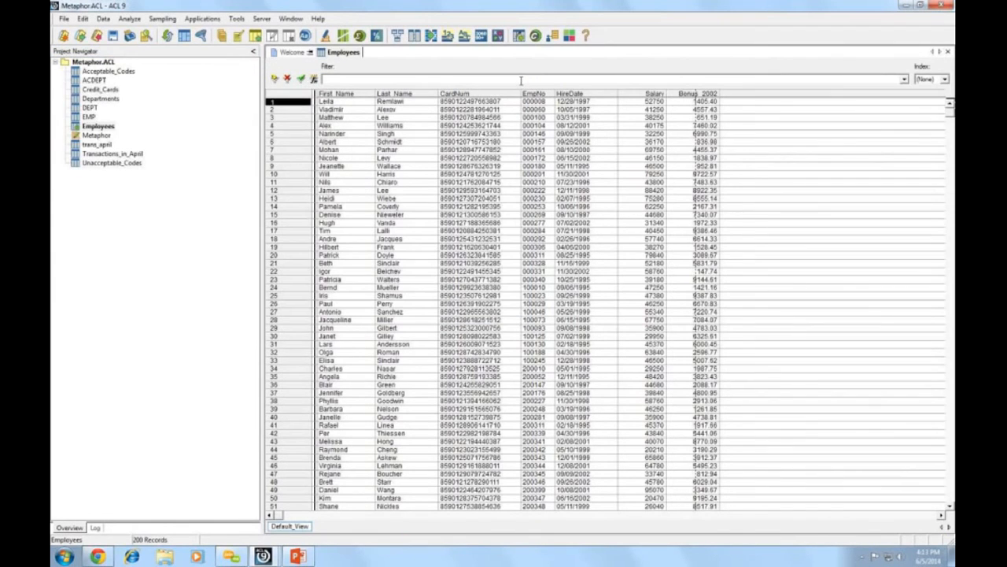
# Step: Open the Transactions_in_April table and bring up its table layout
pyautogui.click(114, 155)
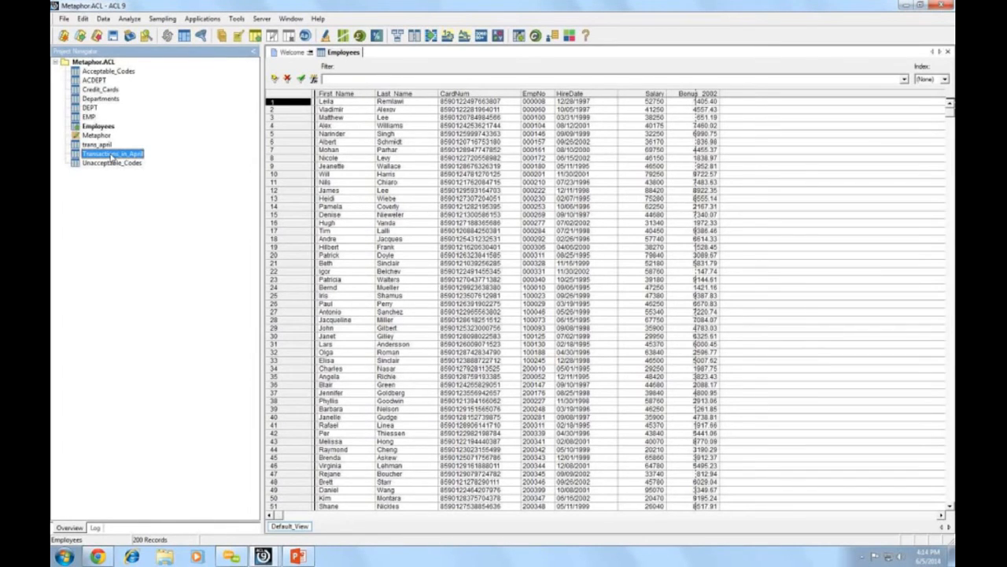
pyautogui.doubleClick(112, 155)
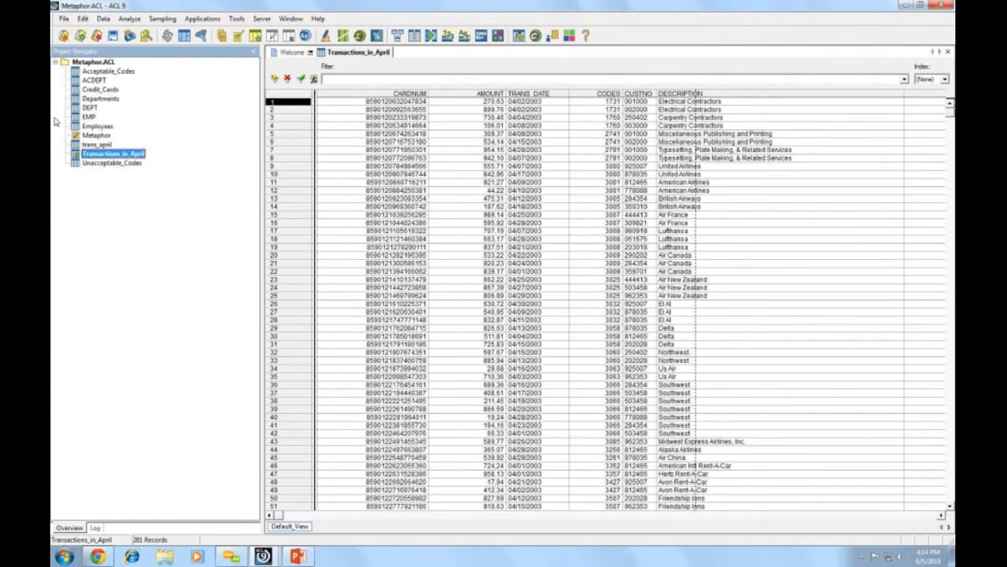
pyautogui.click(83, 19)
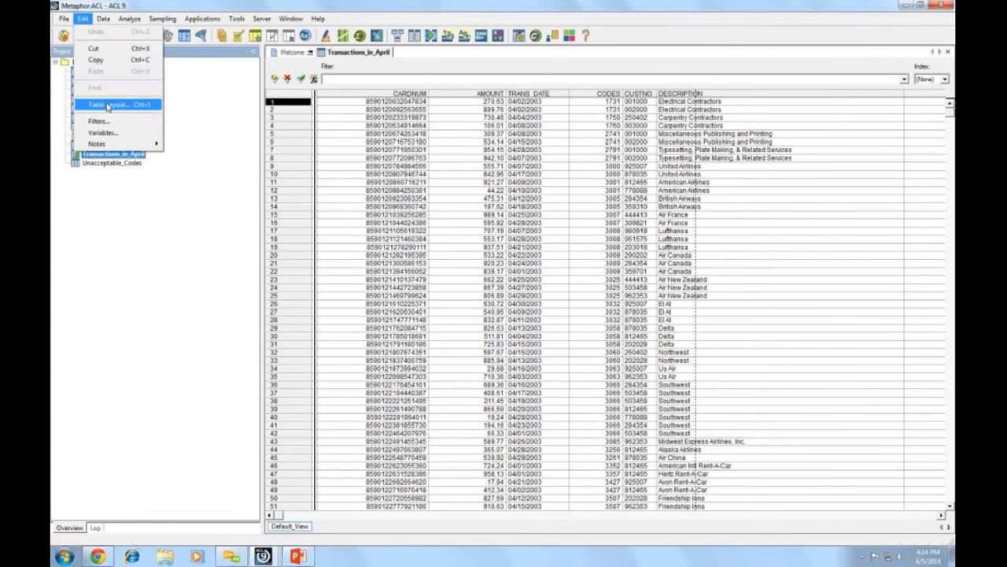
pyautogui.click(109, 105)
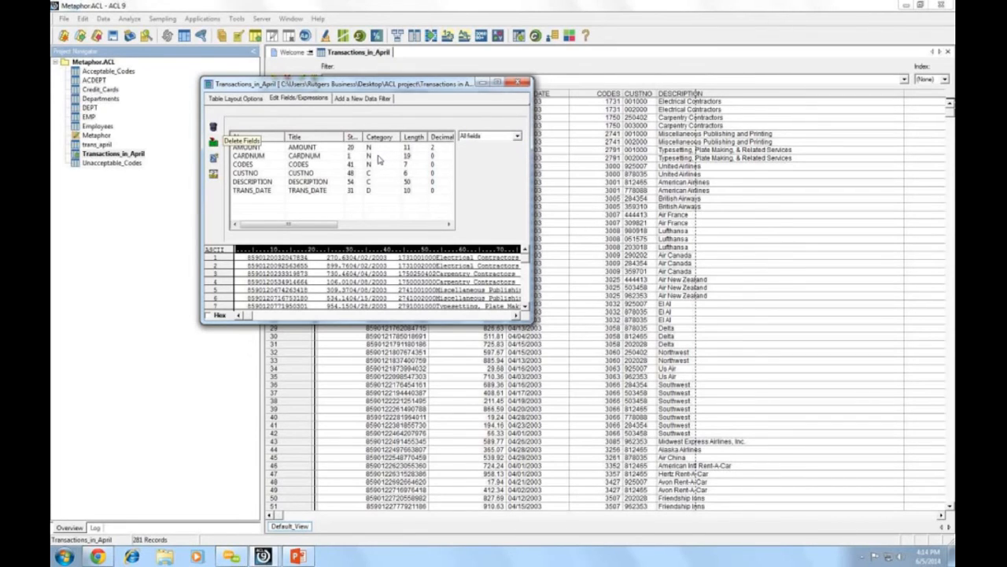
# Step: Set the CARDNUM field of the Transactions_in_April layout to the ASCII type and accept the entry
pyautogui.click(280, 159)
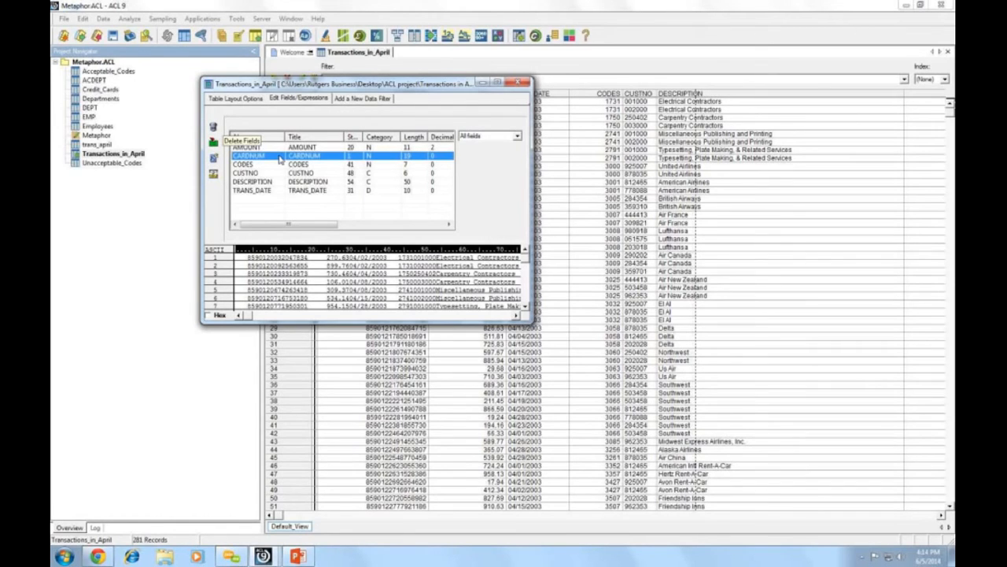
pyautogui.doubleClick(280, 159)
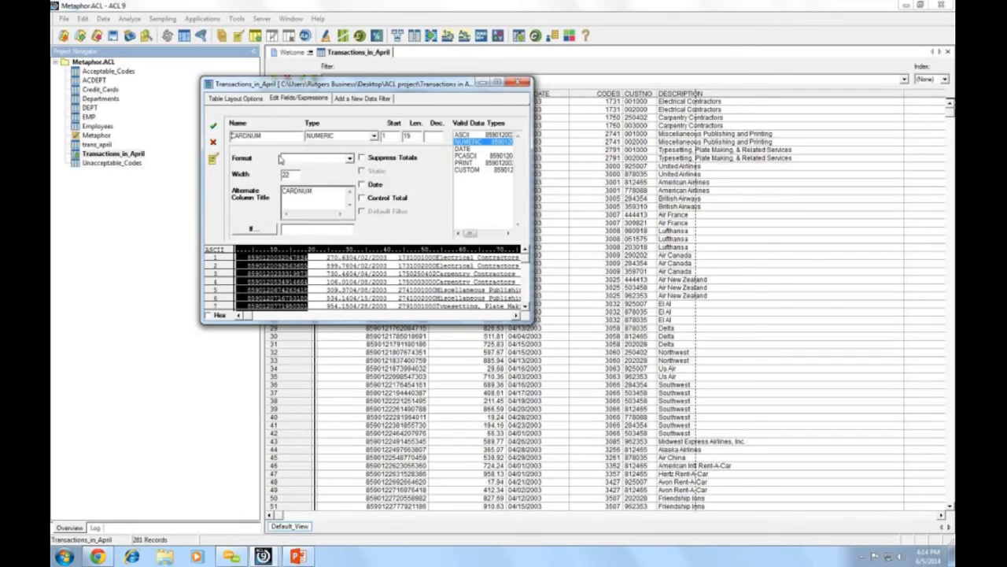
pyautogui.click(374, 138)
pyautogui.scroll(2, 368, 152)
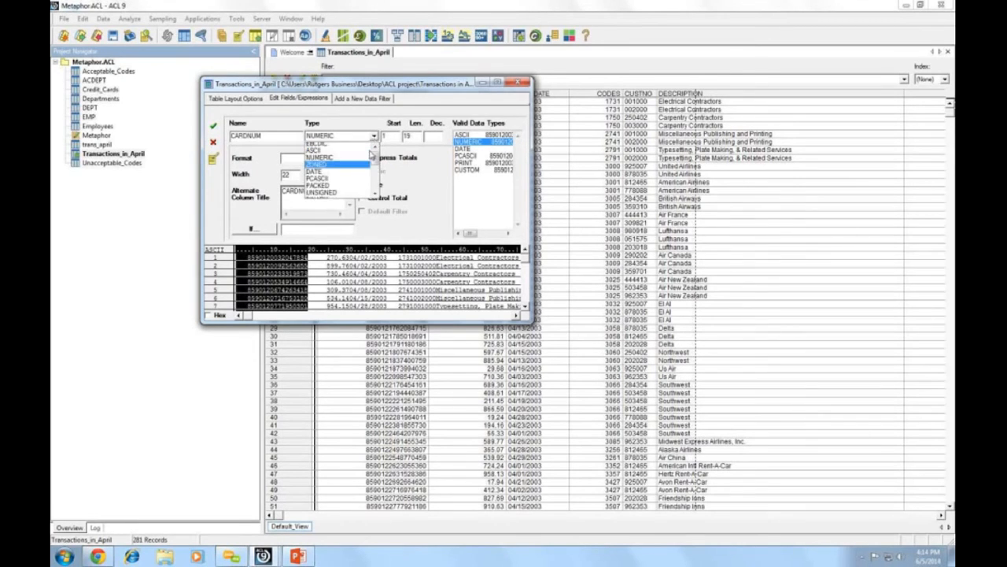
pyautogui.click(366, 153)
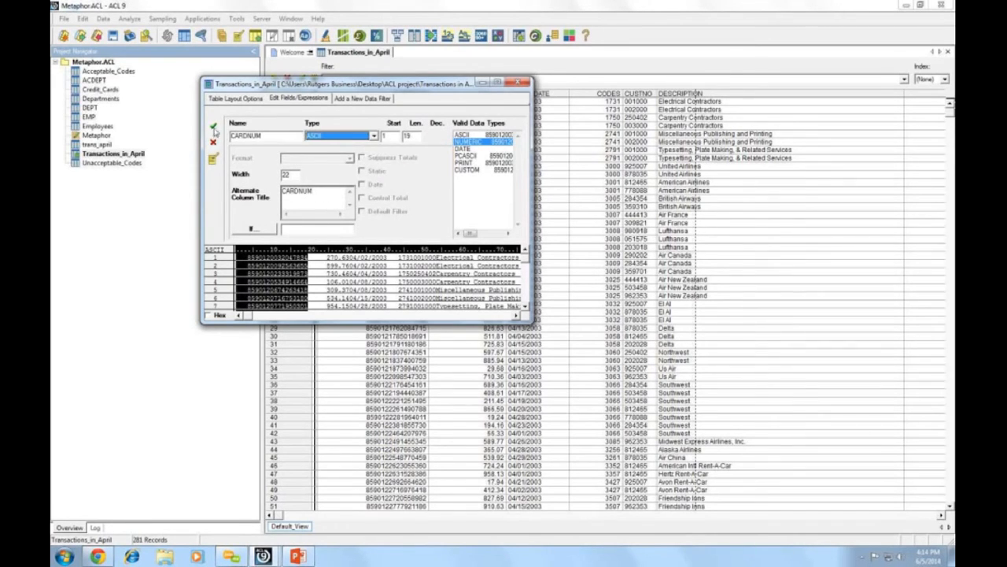
pyautogui.click(213, 128)
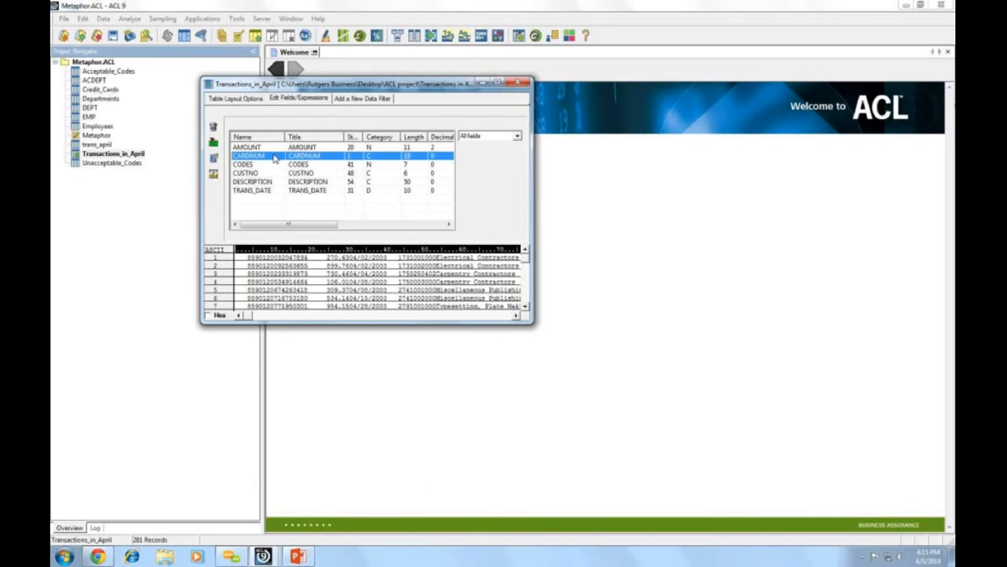
# Step: Set the CODES field to the ASCII type, accept the entry and close the Transactions_in_April layout
pyautogui.click(267, 165)
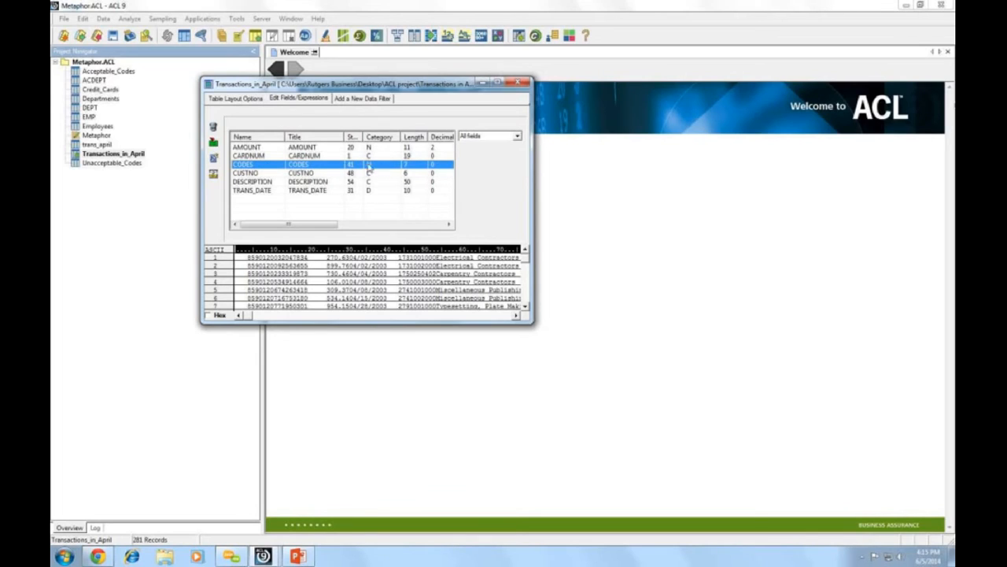
pyautogui.doubleClick(338, 168)
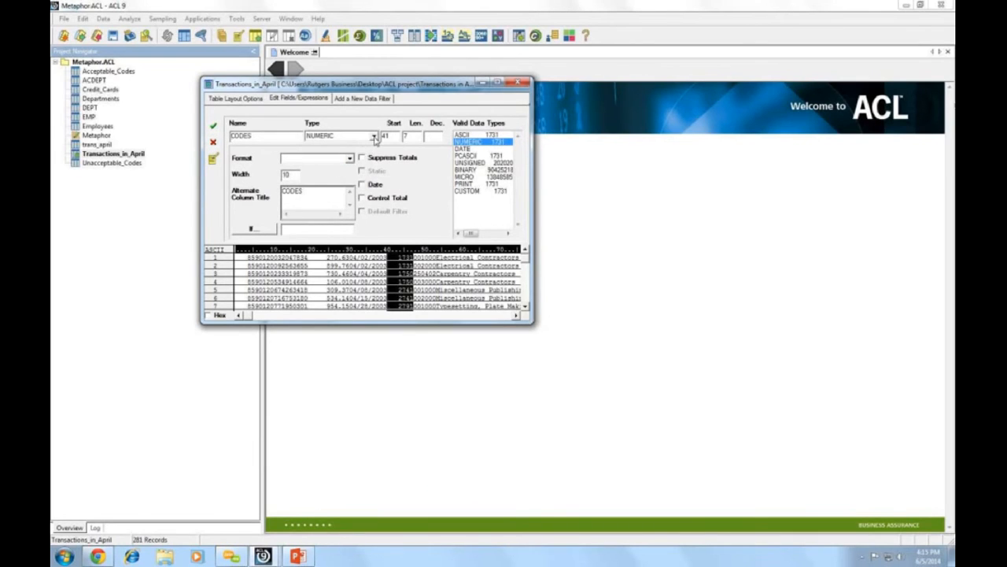
pyautogui.click(374, 136)
pyautogui.click(376, 148)
pyautogui.click(377, 148)
pyautogui.click(376, 148)
pyautogui.click(348, 150)
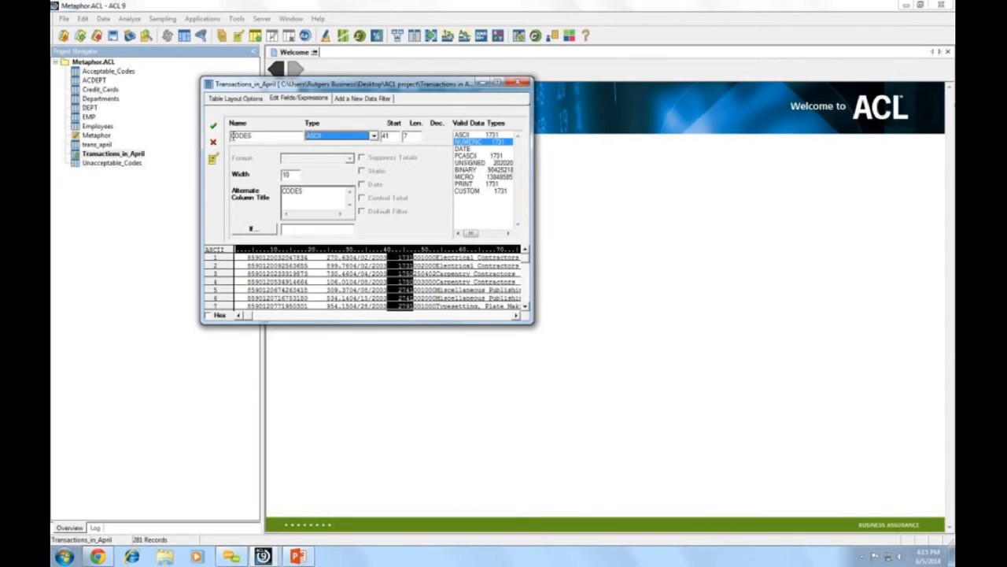
pyautogui.click(212, 128)
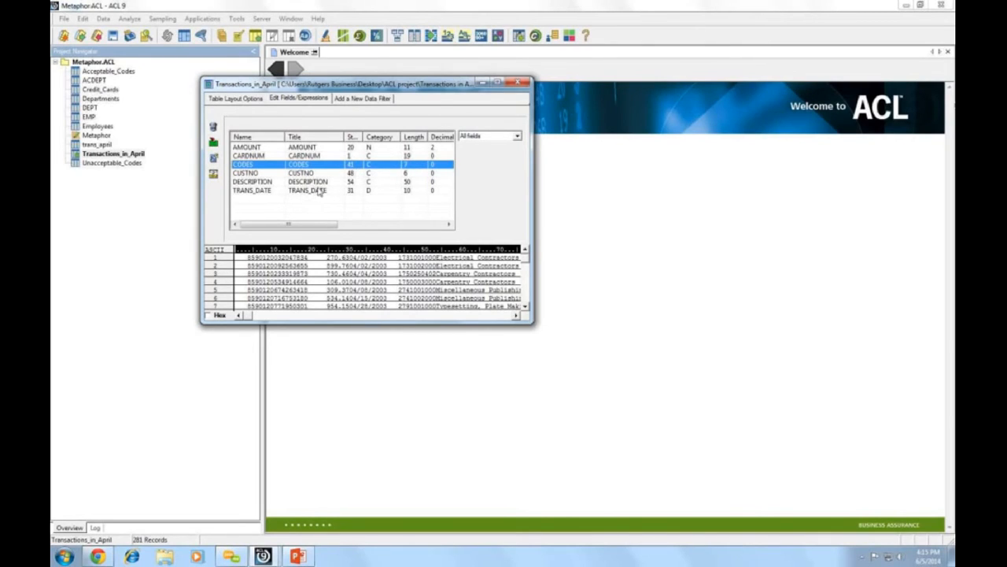
pyautogui.click(517, 83)
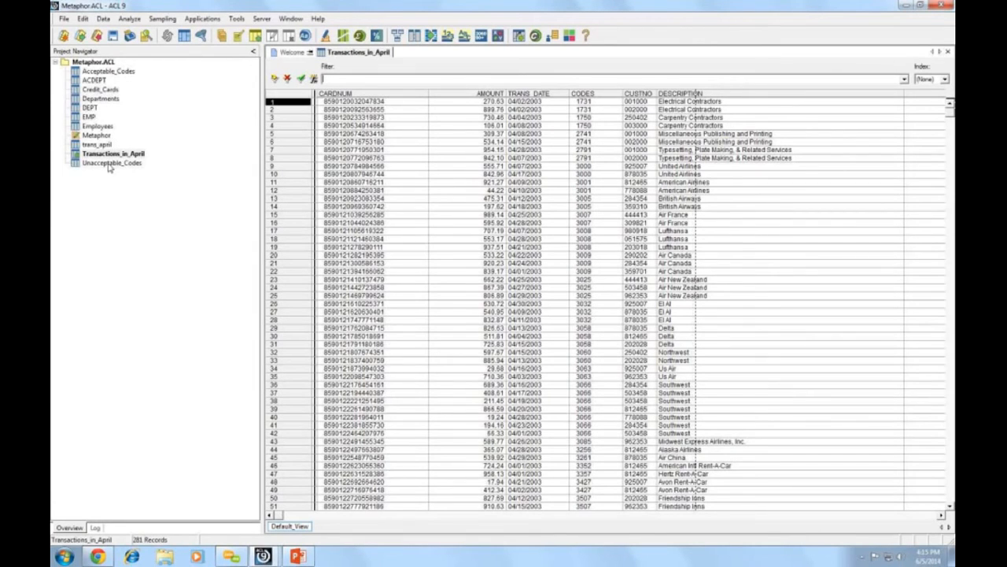
# Step: Open the Unacceptable_Codes table, examine the field definitions in its table layout and close the layout
pyautogui.click(111, 163)
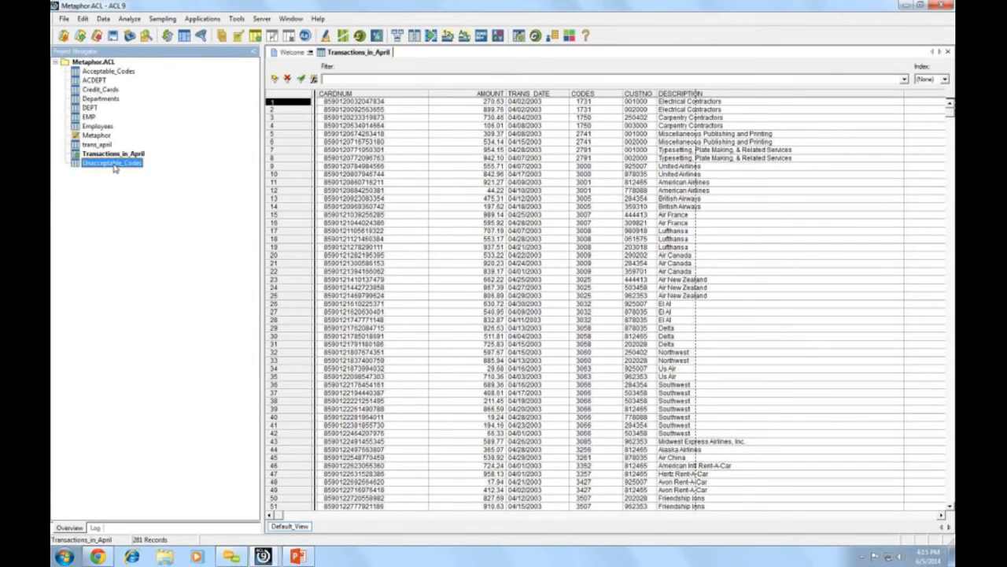
pyautogui.doubleClick(112, 163)
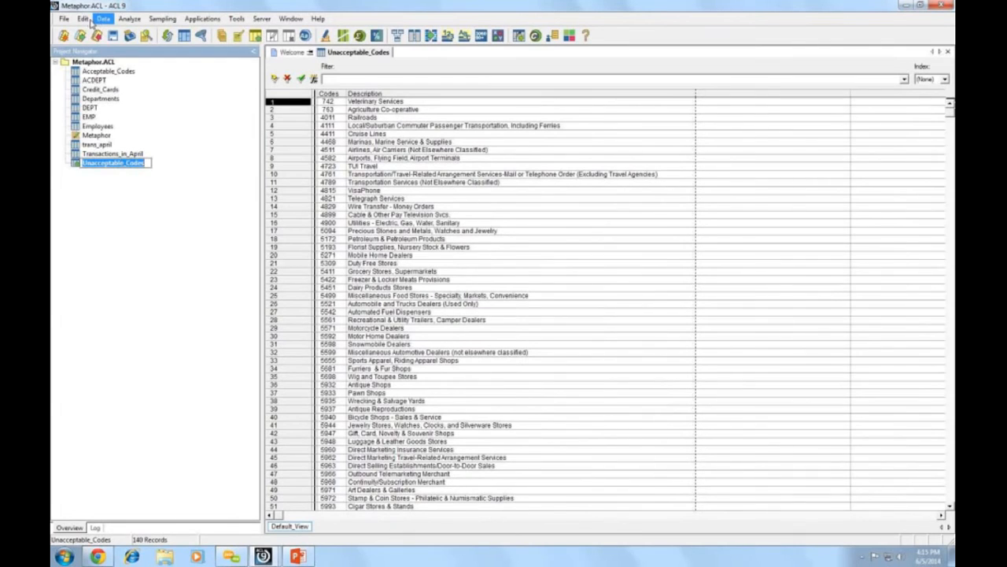
pyautogui.click(84, 20)
pyautogui.click(118, 104)
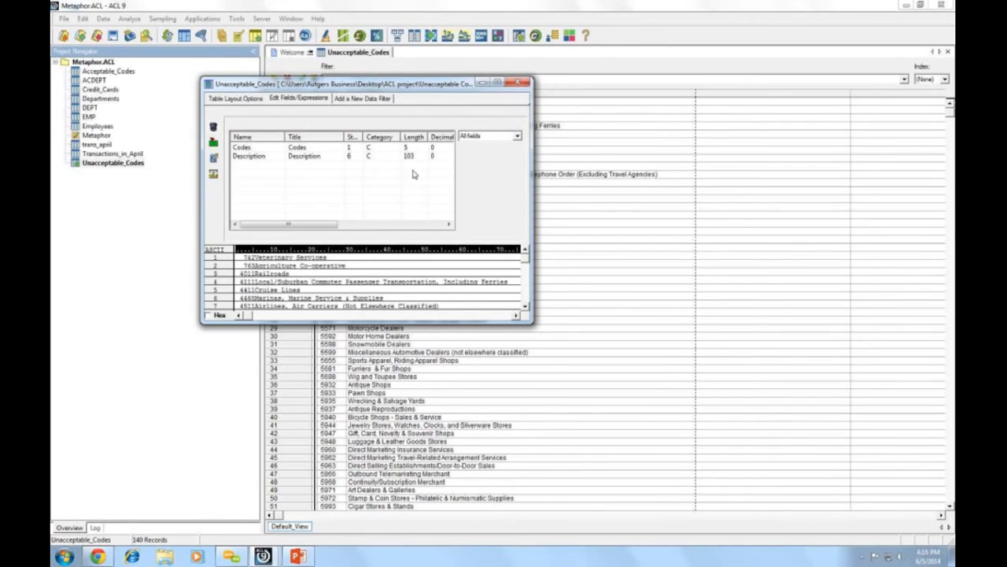
pyautogui.click(526, 82)
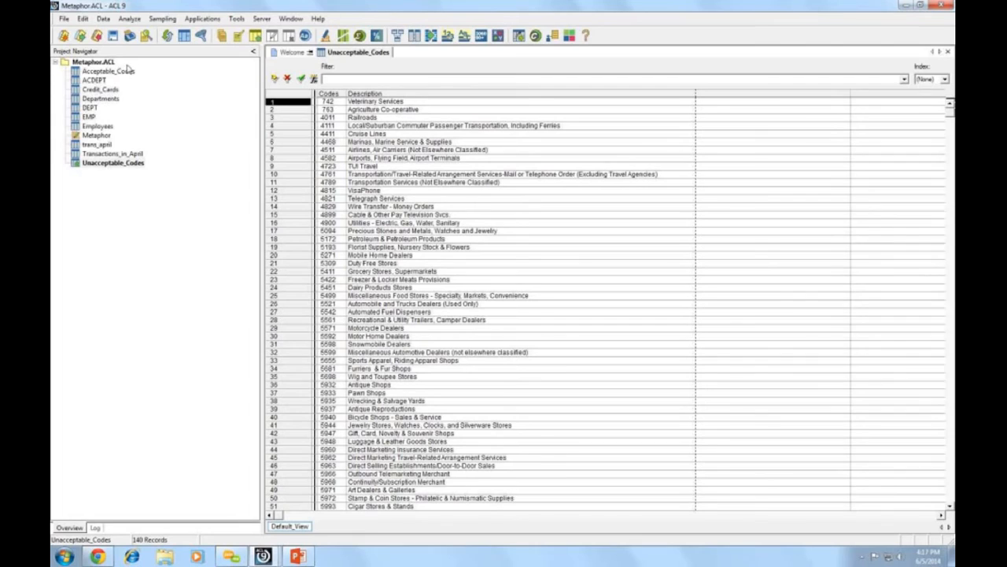
# Step: Verify the data validity of all fields, Codes and Description, in the Unacceptable_Codes table
pyautogui.click(103, 18)
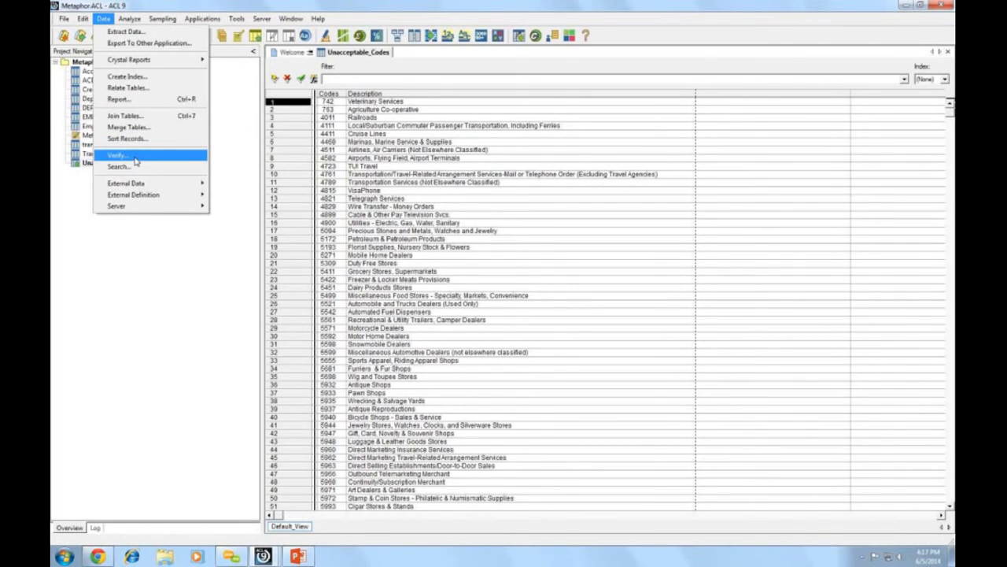
pyautogui.click(131, 294)
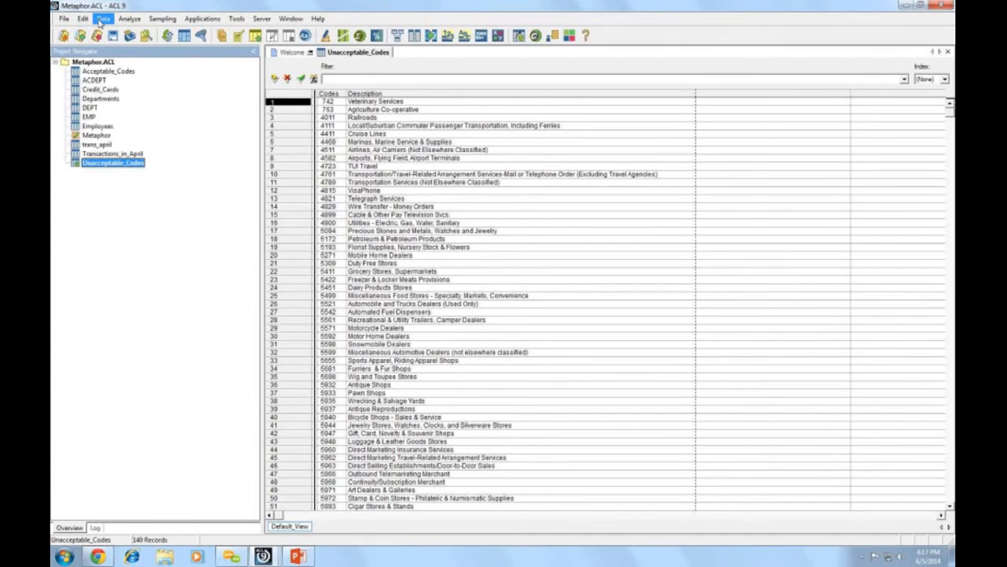
pyautogui.click(102, 19)
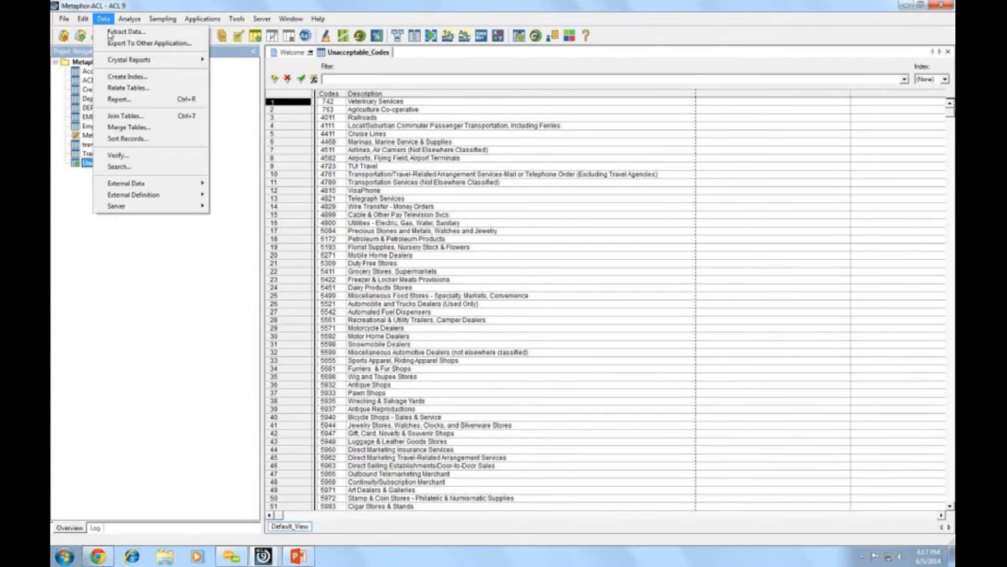
pyautogui.click(126, 154)
pyautogui.moveTo(447, 190); pyautogui.dragTo(379, 116)
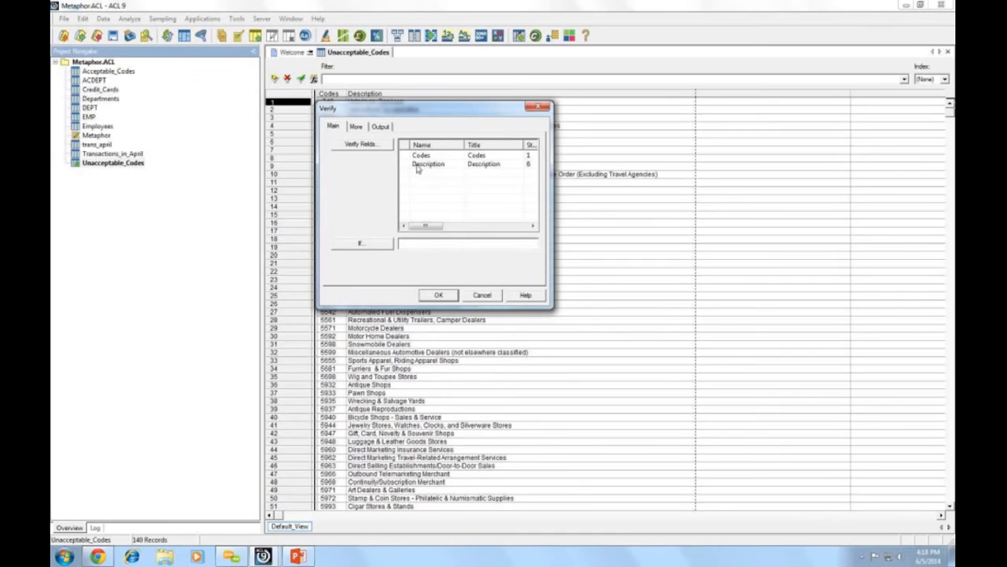
pyautogui.click(362, 146)
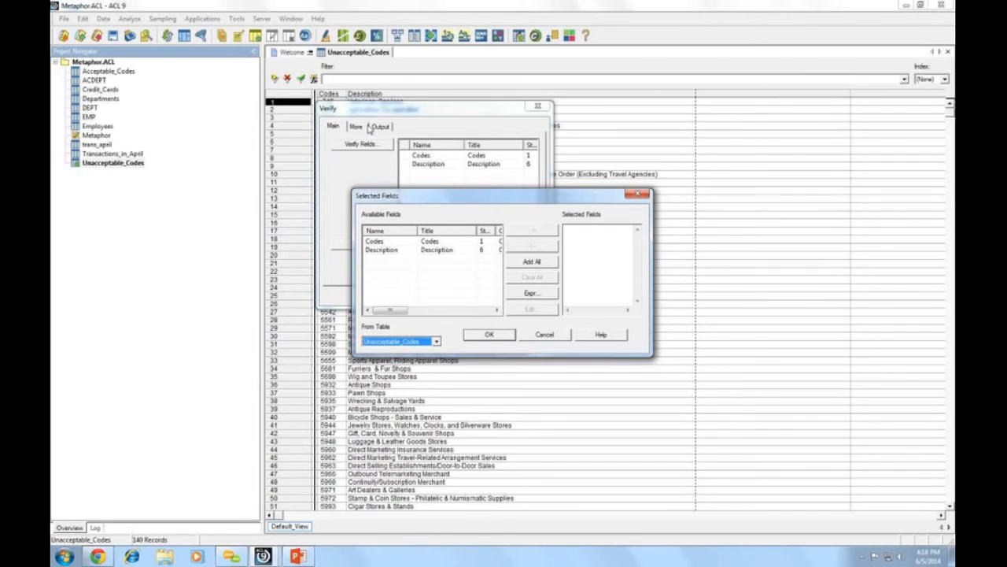
pyautogui.click(532, 263)
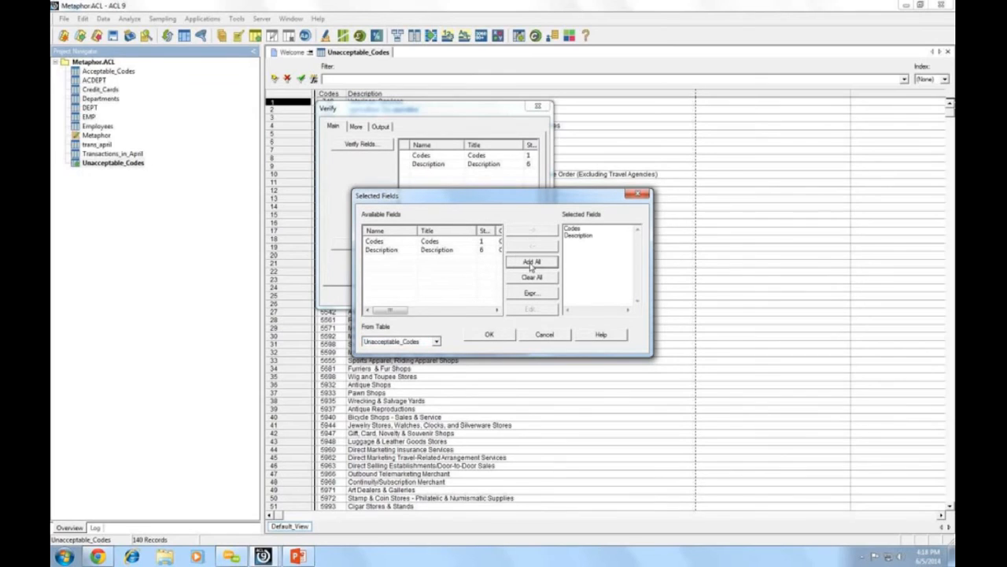
pyautogui.click(489, 336)
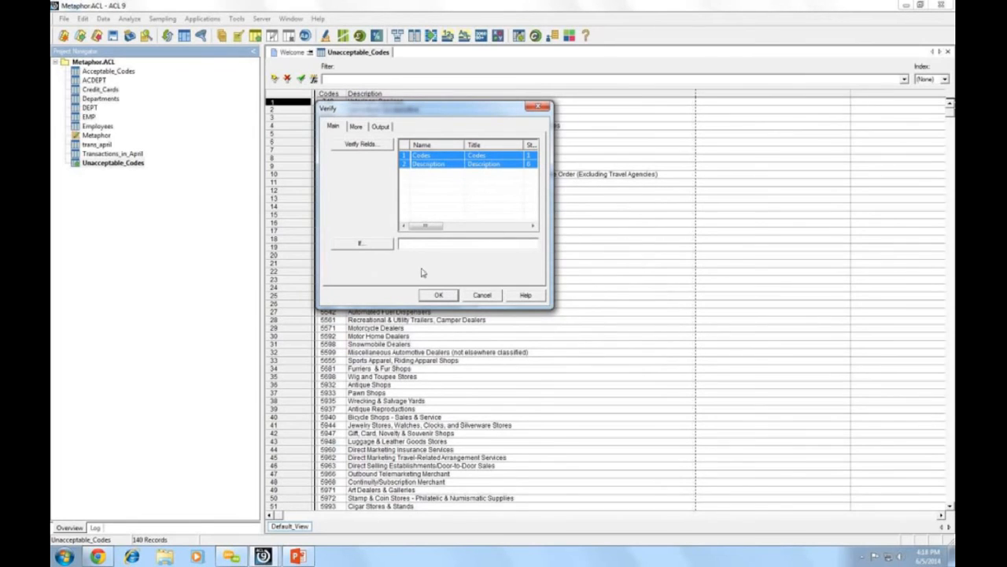
pyautogui.click(434, 297)
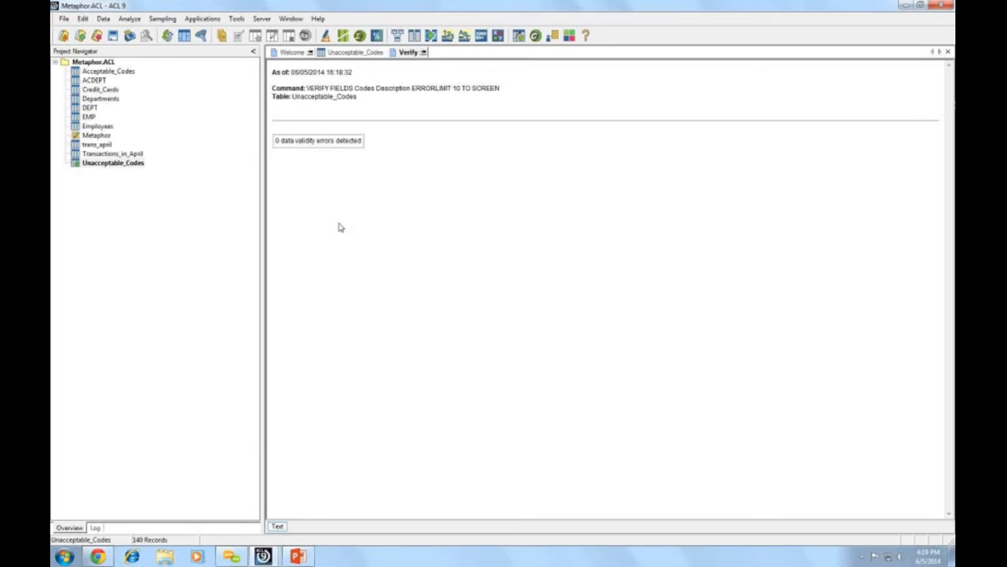
# Step: Add the note "VALUE VERIFIED 06/05 READY TO DO ANALYSIS" to the Unacceptable_Codes table's properties and confirm it
pyautogui.click(183, 219)
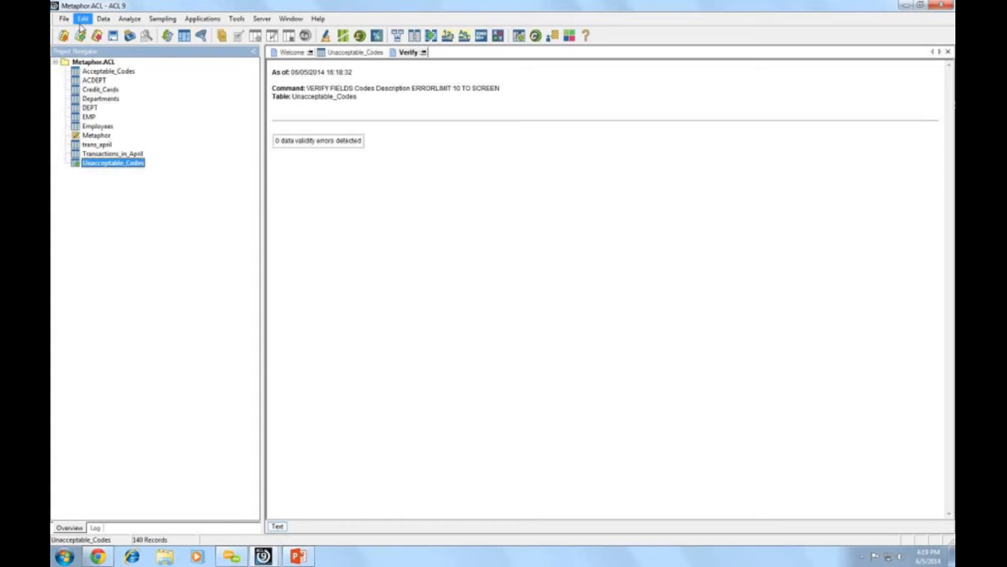
pyautogui.rightClick(75, 165)
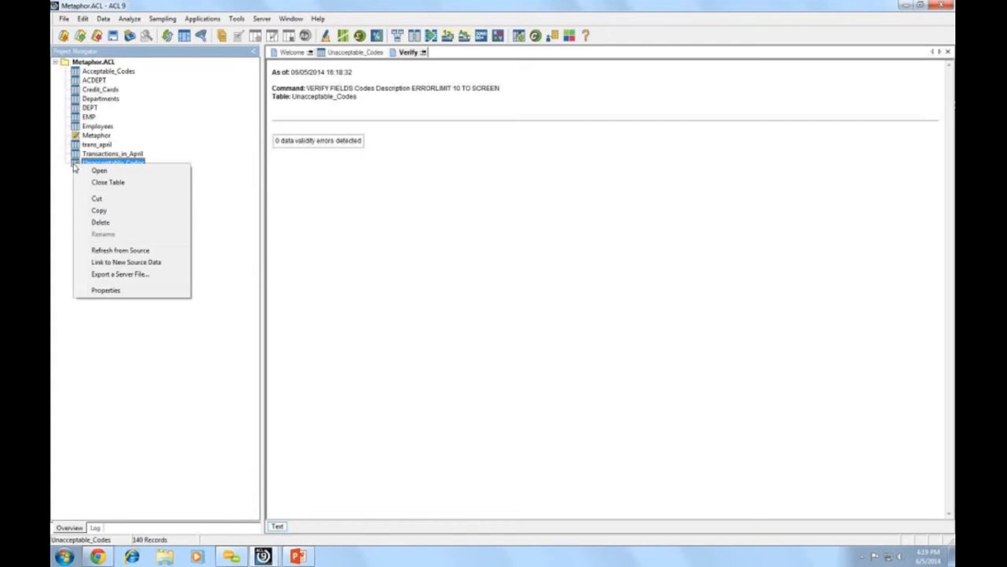
pyautogui.click(106, 290)
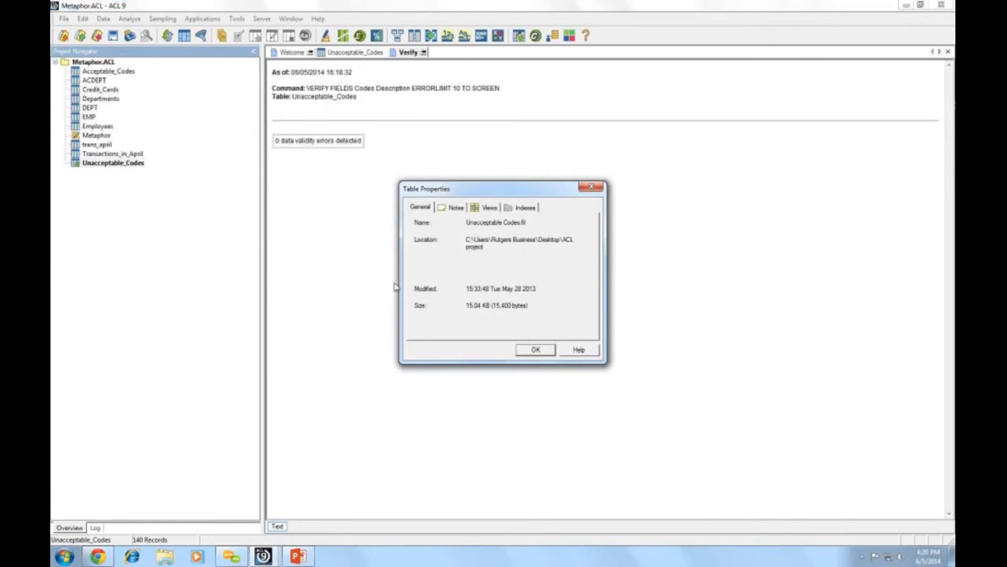
pyautogui.click(453, 210)
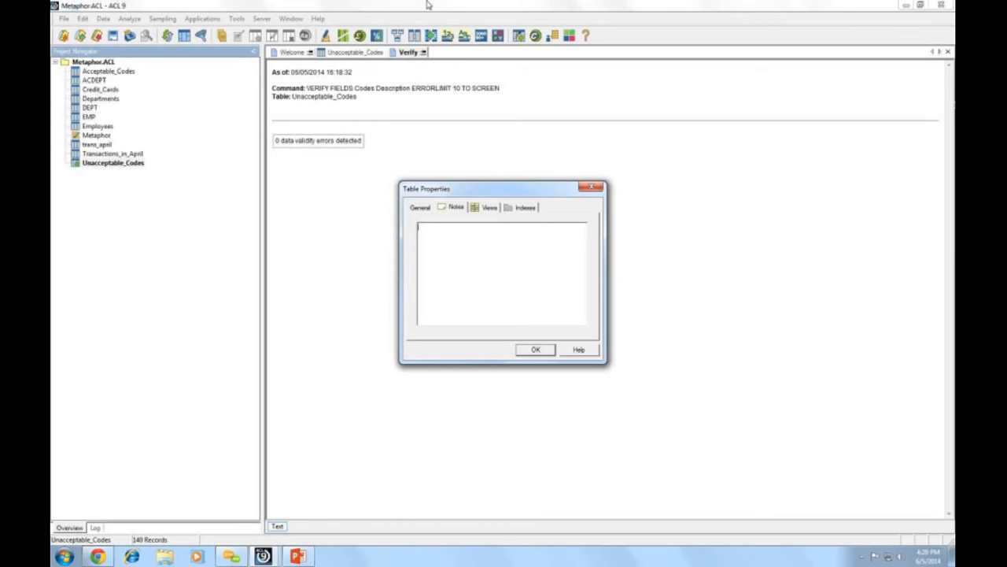
pyautogui.write('VALUE V')
pyautogui.write('RIF')
pyautogui.press('BackSpace')
pyautogui.press('BackSpace')
pyautogui.press('BackSpace')
pyautogui.write('RI')
pyautogui.press('BackSpace')
pyautogui.press('BackSpace')
pyautogui.write('ERIFIED')
pyautogui.write(' 06')
pyautogui.write('/05')
pyautogui.write(' W')
pyautogui.press('BackSpace')
pyautogui.write('READY')
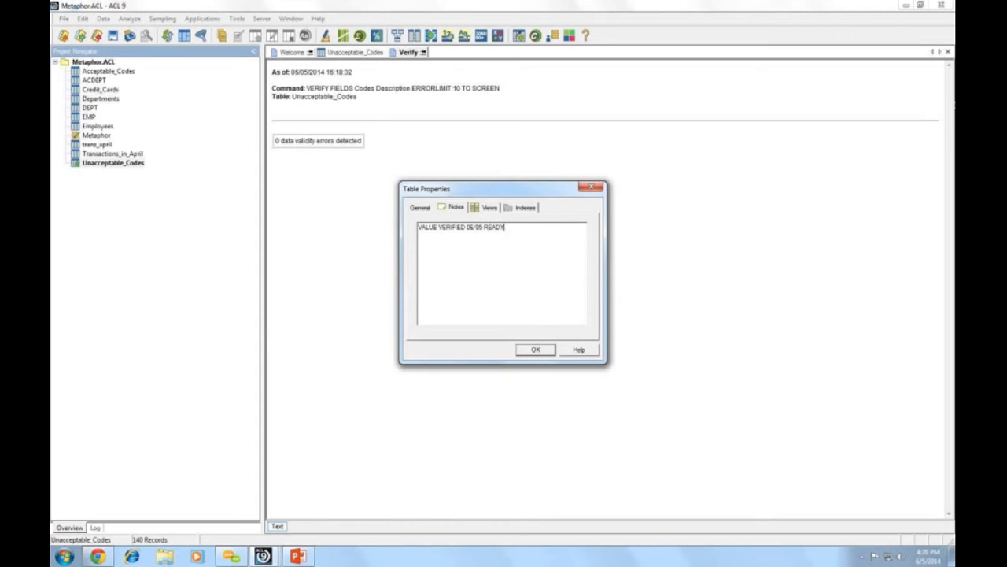
pyautogui.write(' TO DO ANALYSIS')
pyautogui.click(533, 352)
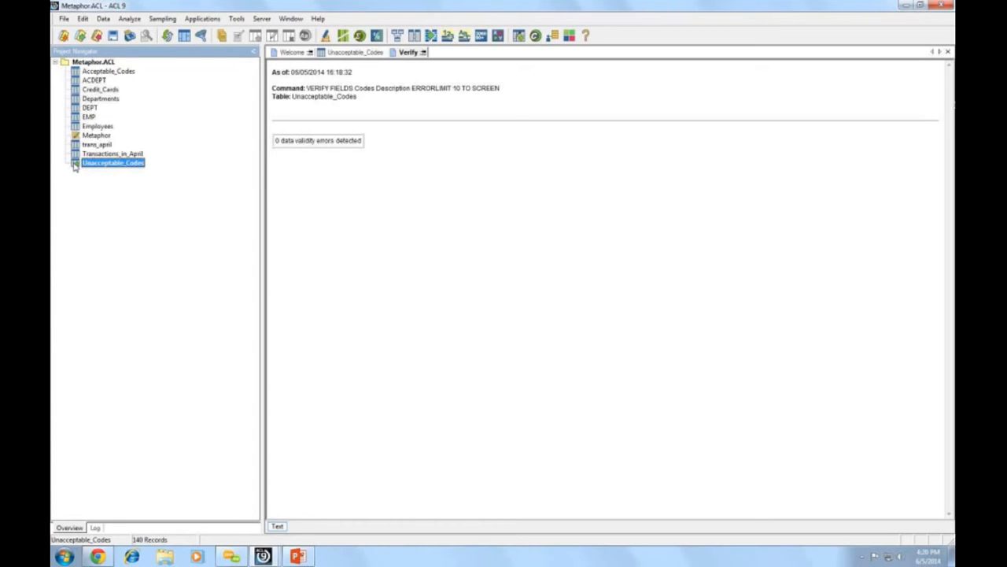
# Step: Reopen the Unacceptable_Codes table's properties, check the saved note and close the properties
pyautogui.rightClick(75, 165)
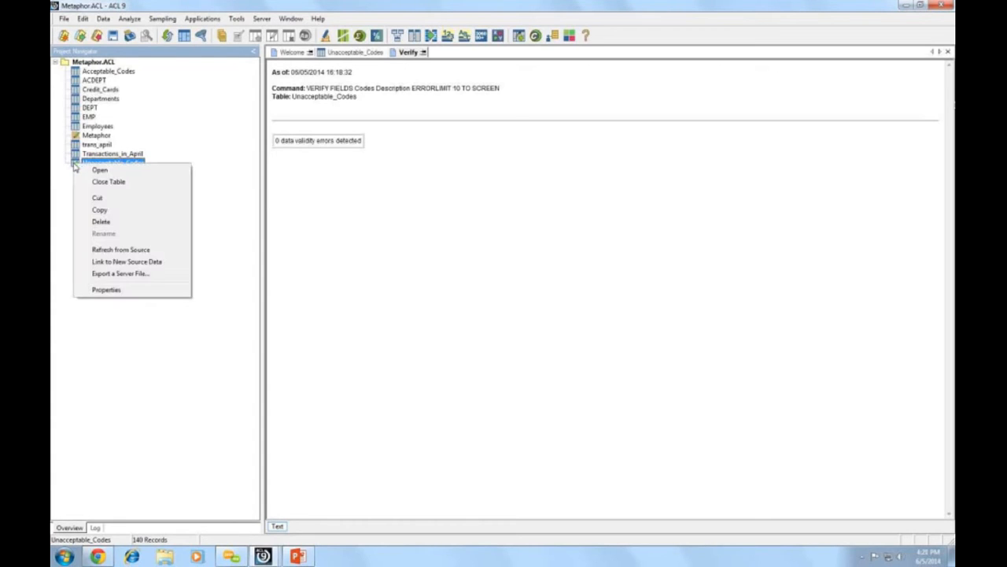
pyautogui.click(107, 290)
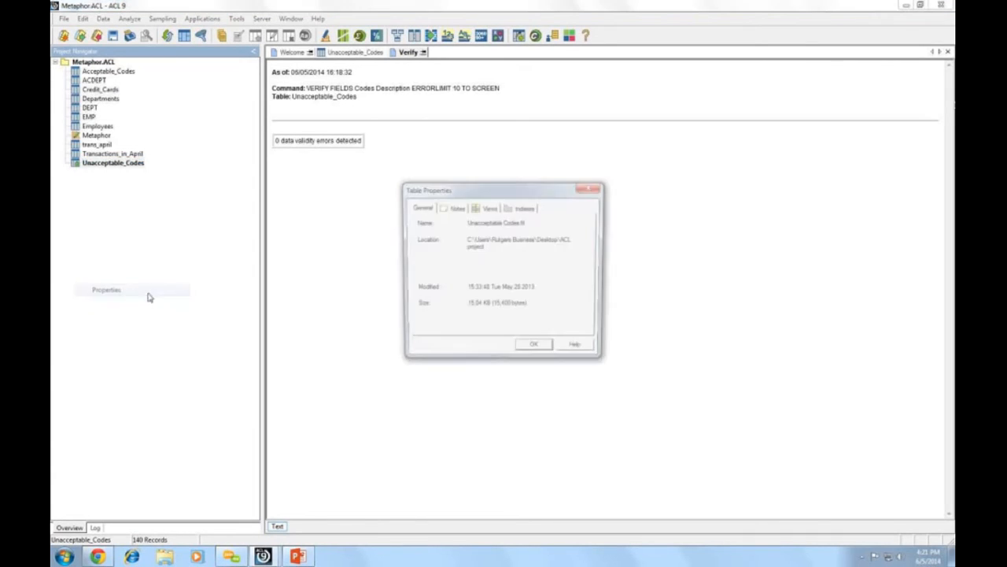
pyautogui.click(455, 209)
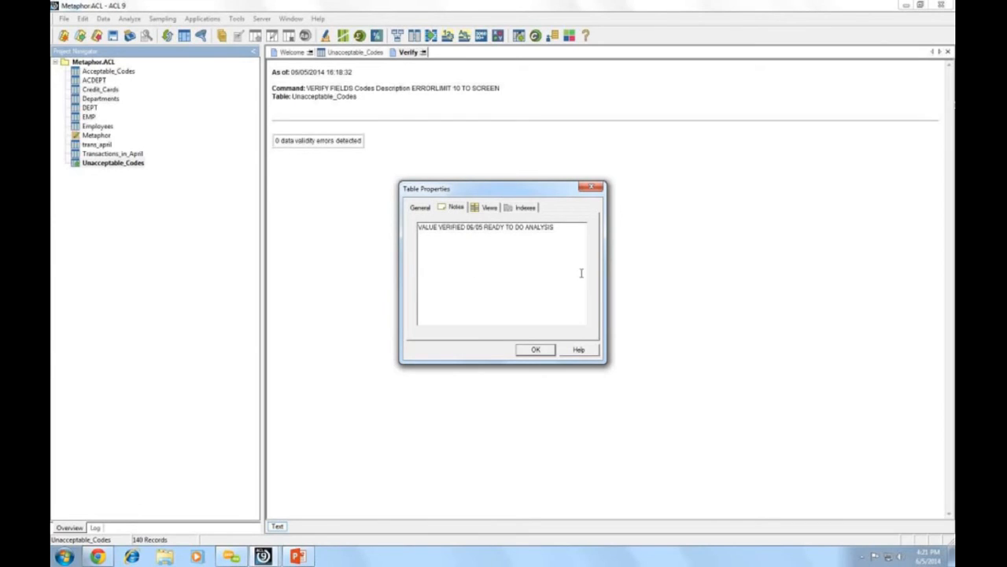
pyautogui.click(534, 351)
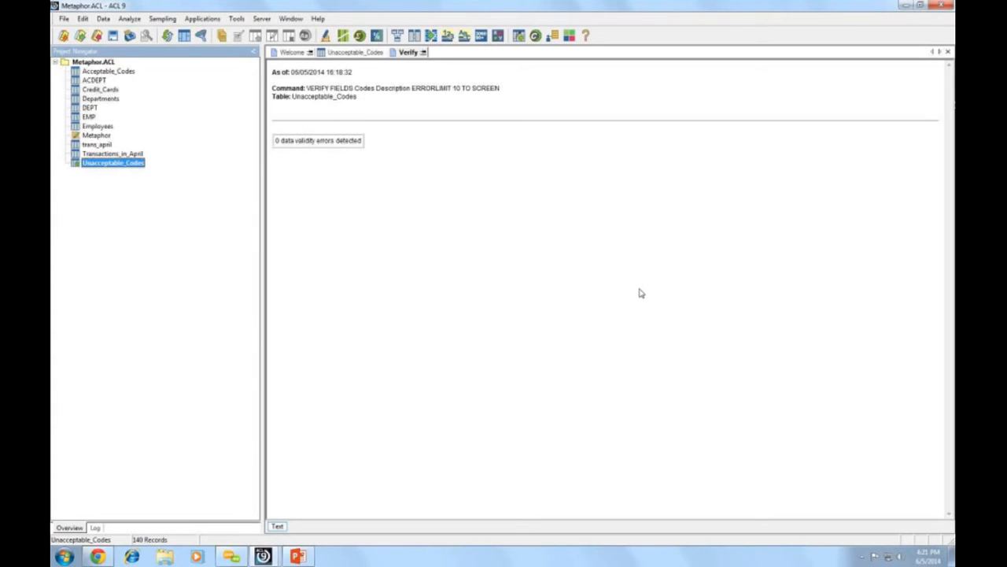
# Step: Open the note editor for the first record of the Unacceptable_Codes table and close it without entering a note
pyautogui.click(349, 54)
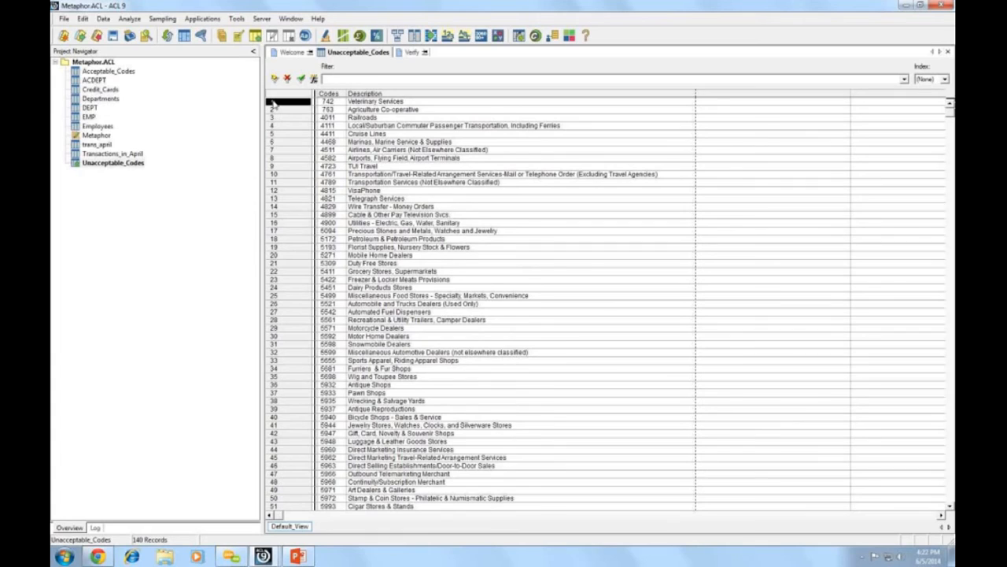
pyautogui.rightClick(274, 103)
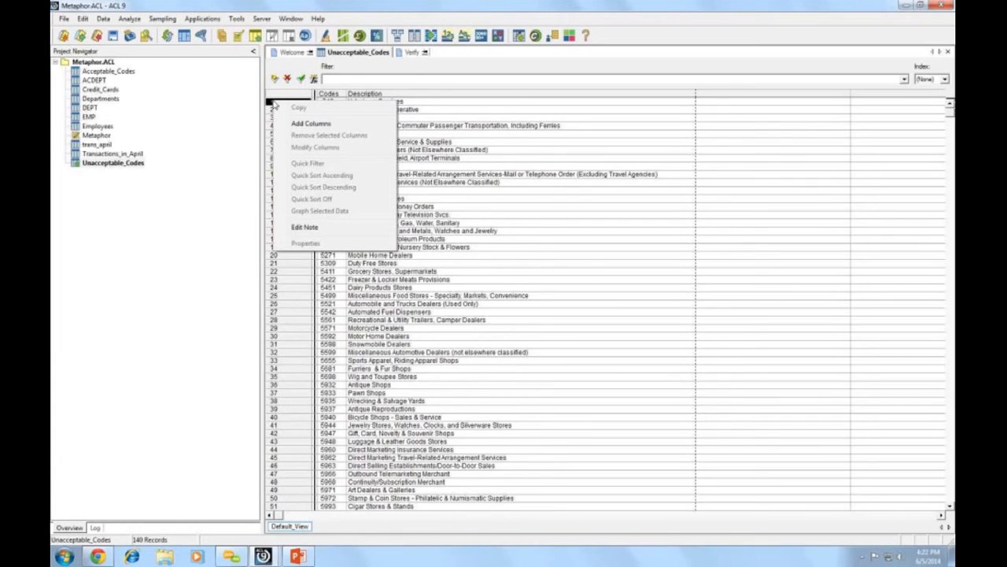
pyautogui.click(303, 227)
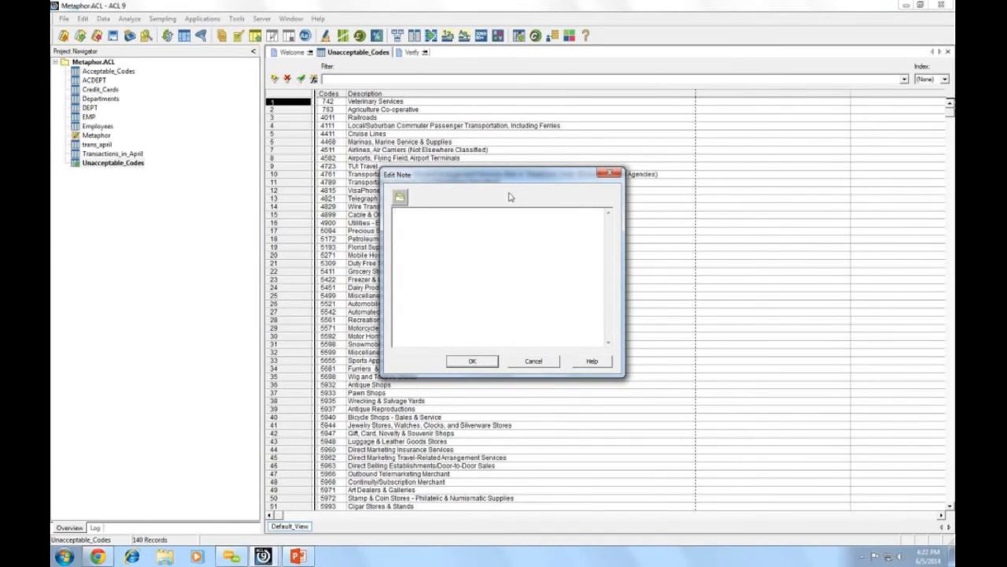
pyautogui.click(473, 363)
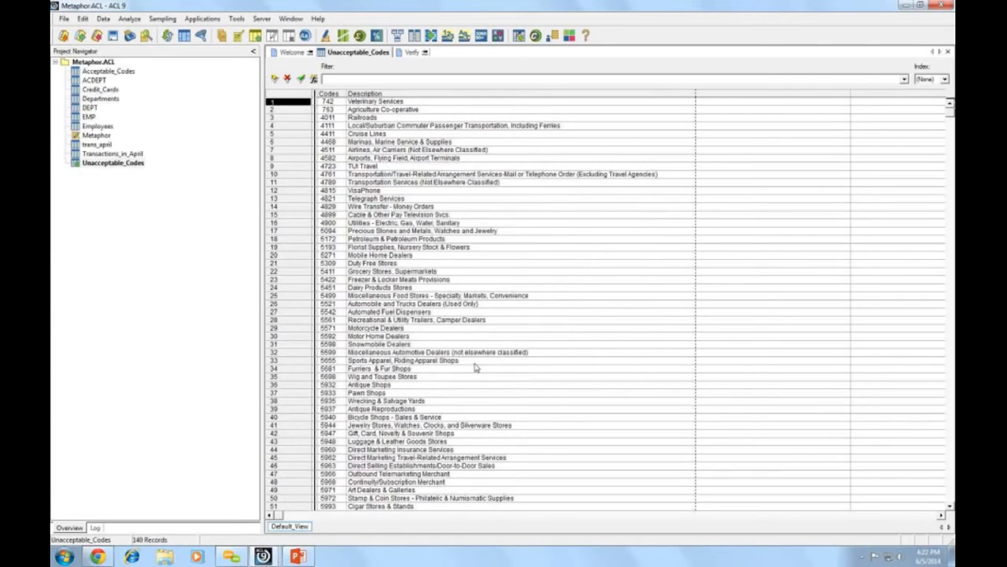
pyautogui.click(596, 345)
pyautogui.click(403, 384)
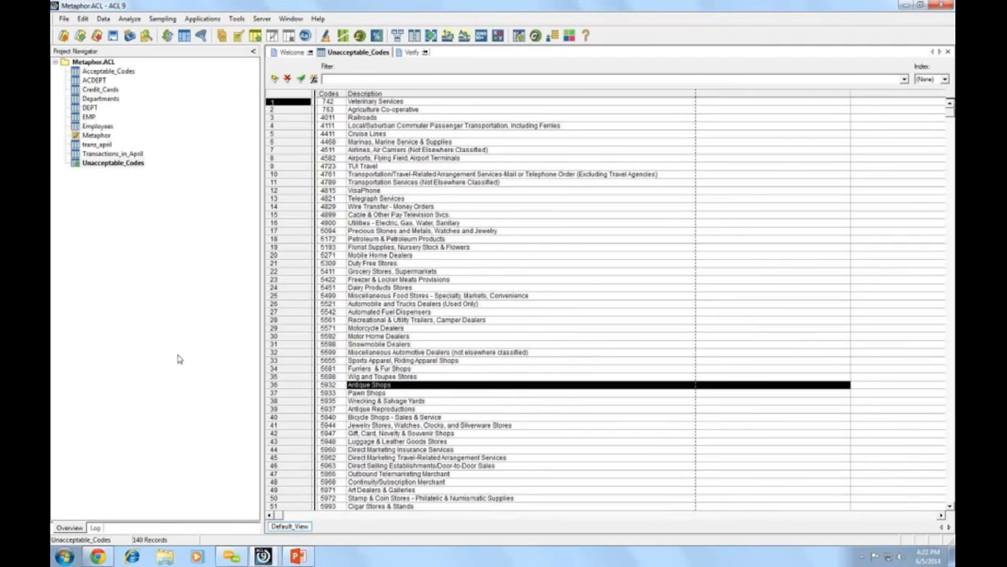
pyautogui.click(175, 356)
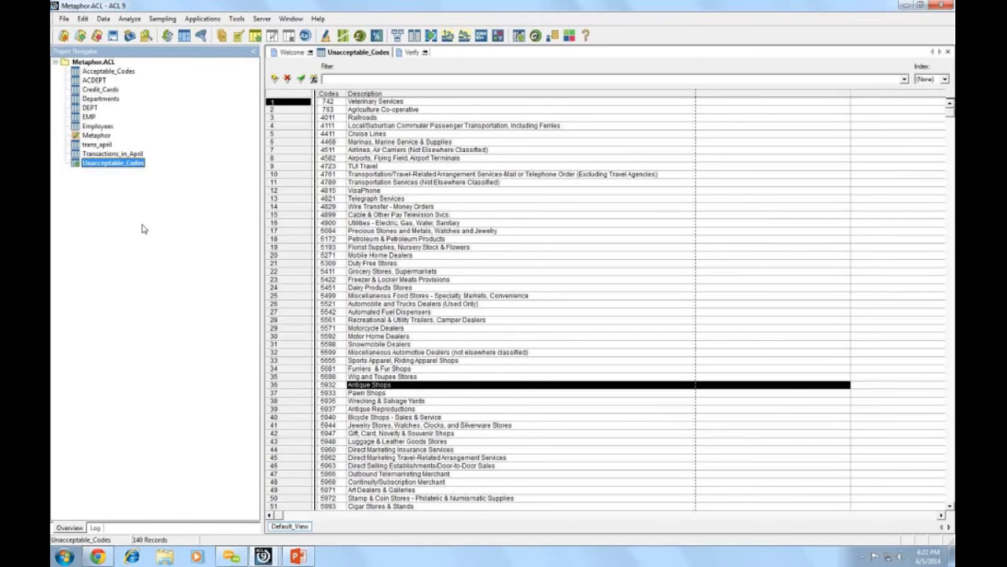
# Step: Open the Transactions_in_April table and total its AMOUNT field
pyautogui.click(113, 155)
pyautogui.doubleClick(112, 154)
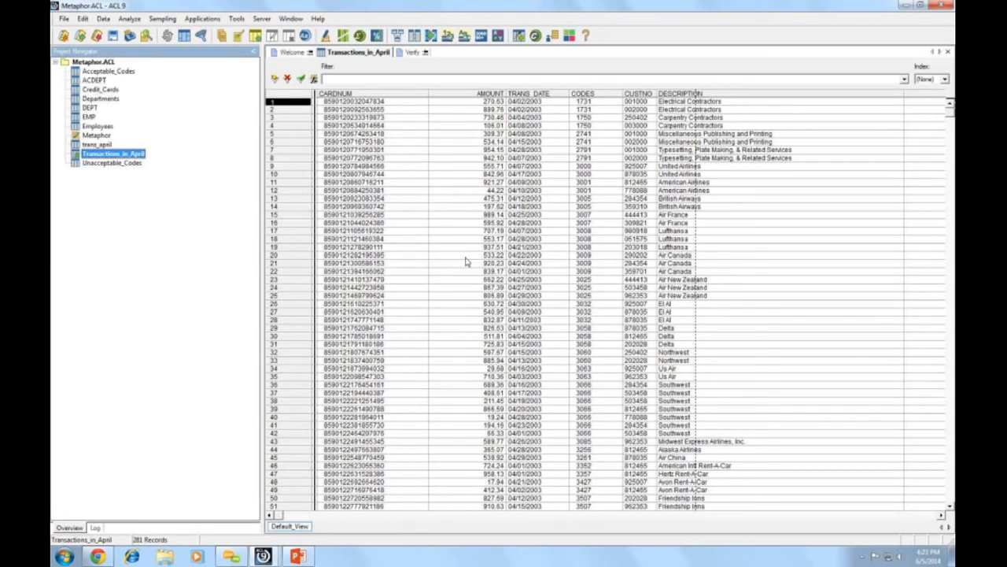
pyautogui.click(131, 19)
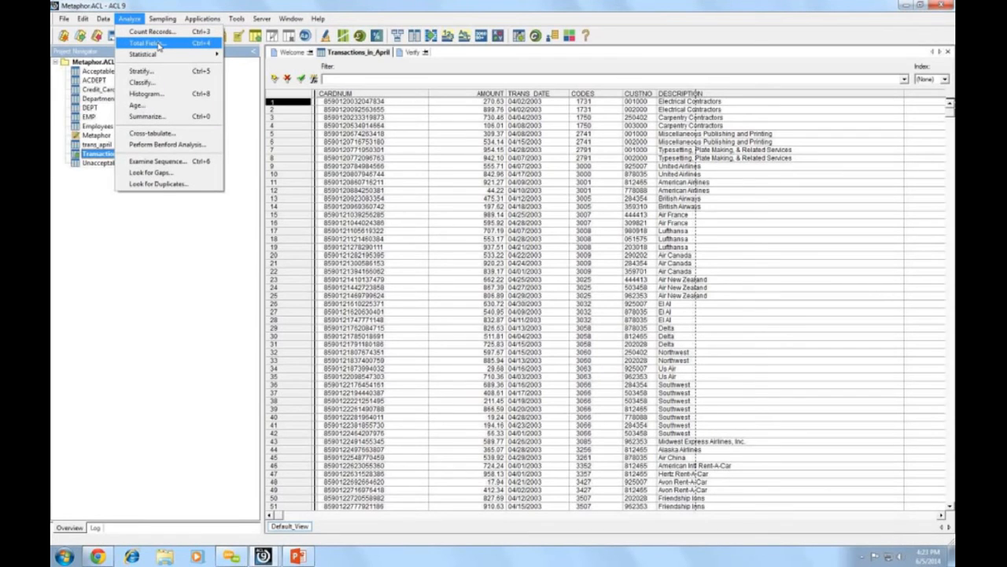
pyautogui.click(159, 46)
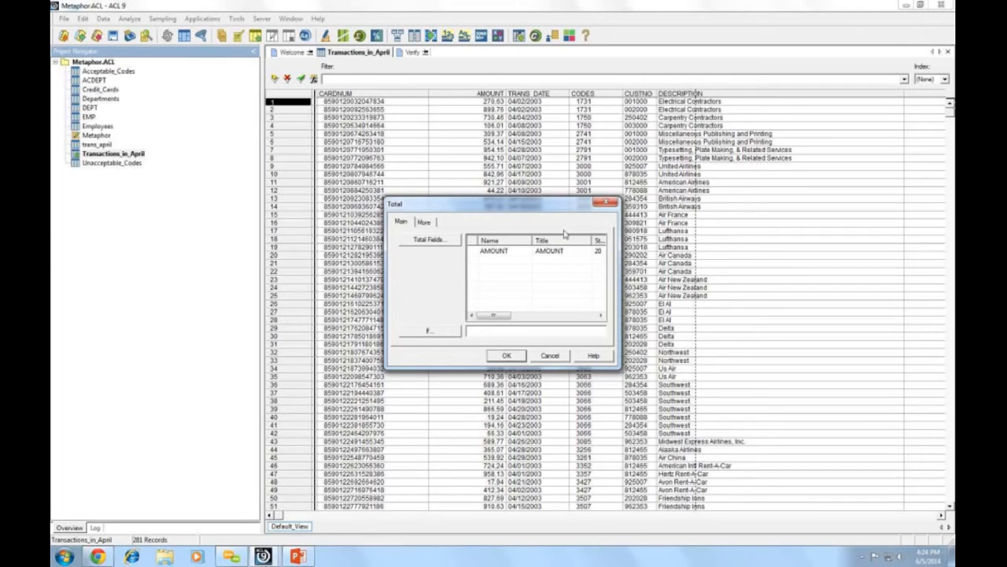
pyautogui.click(518, 252)
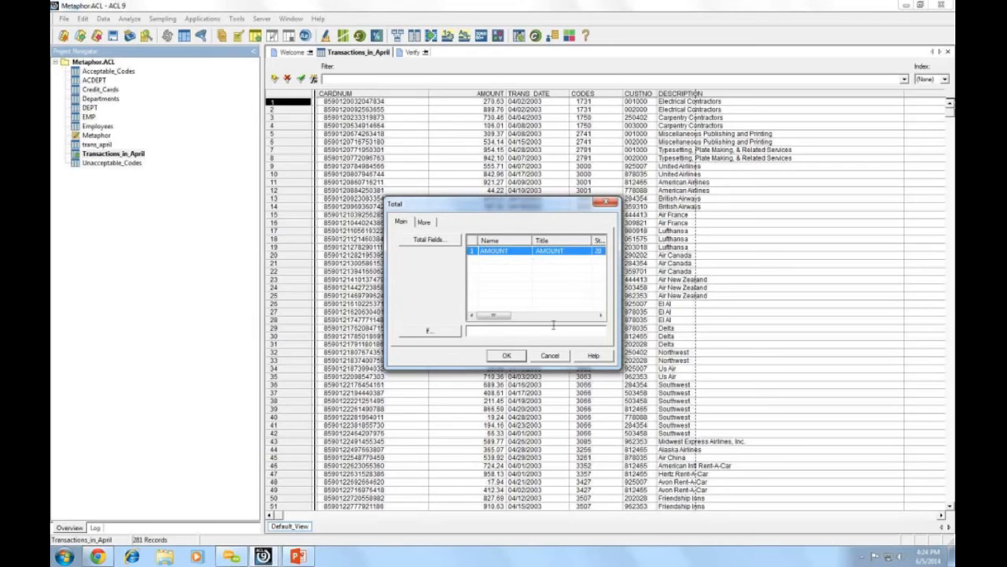
pyautogui.click(508, 355)
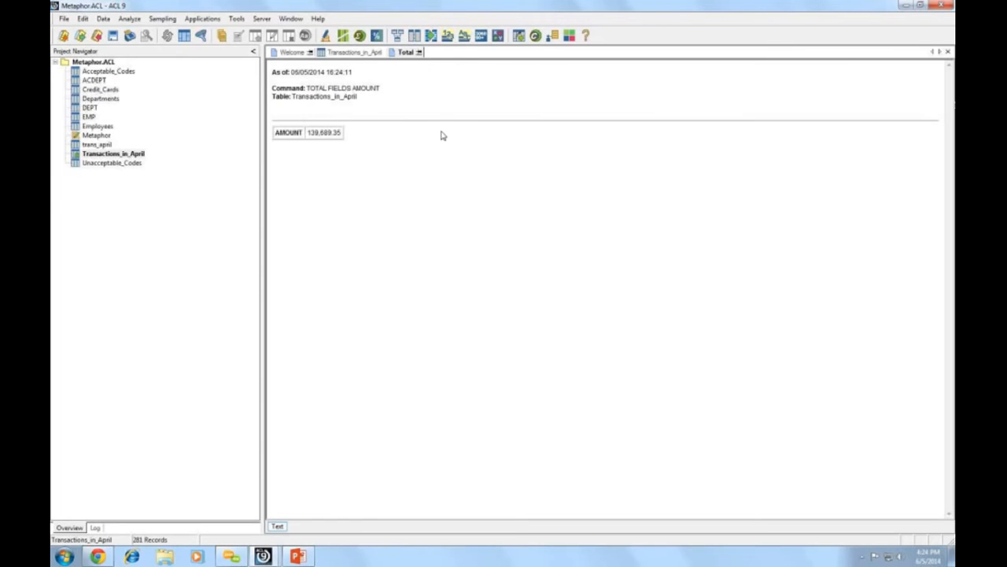
# Step: Return to the Transactions_in_April table and generate a statistical profile of the AMOUNT field
pyautogui.click(346, 51)
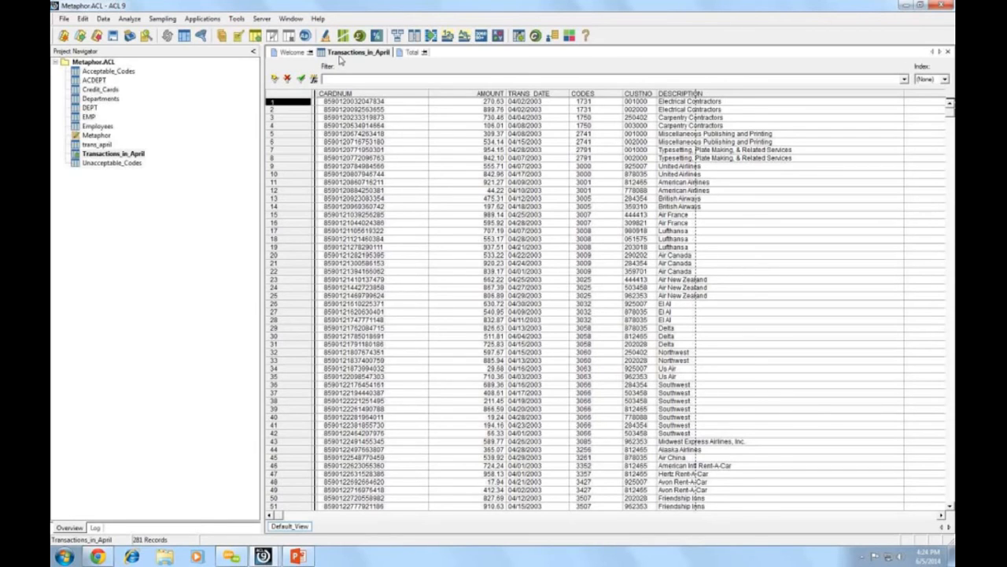
pyautogui.click(128, 18)
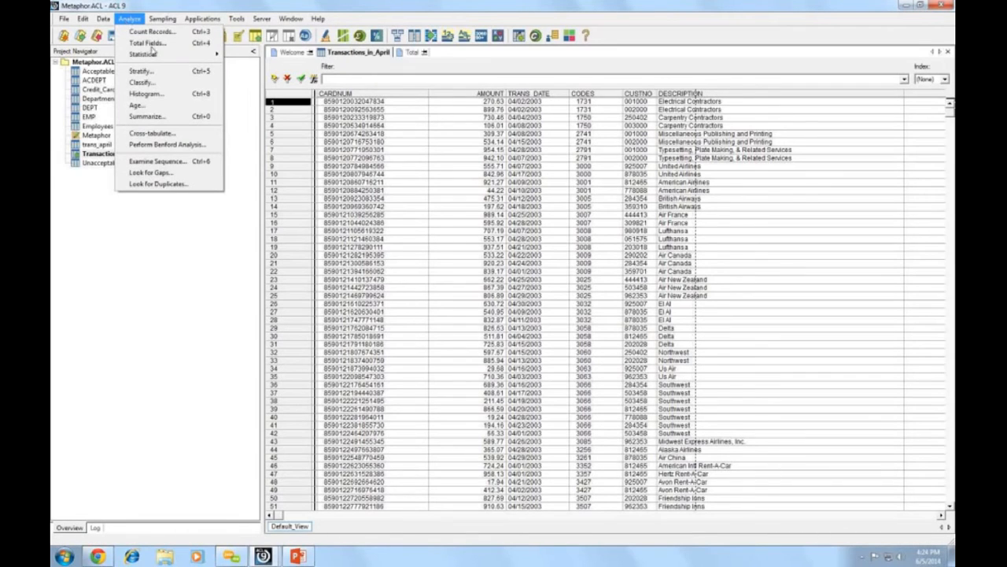
pyautogui.moveTo(154, 55)
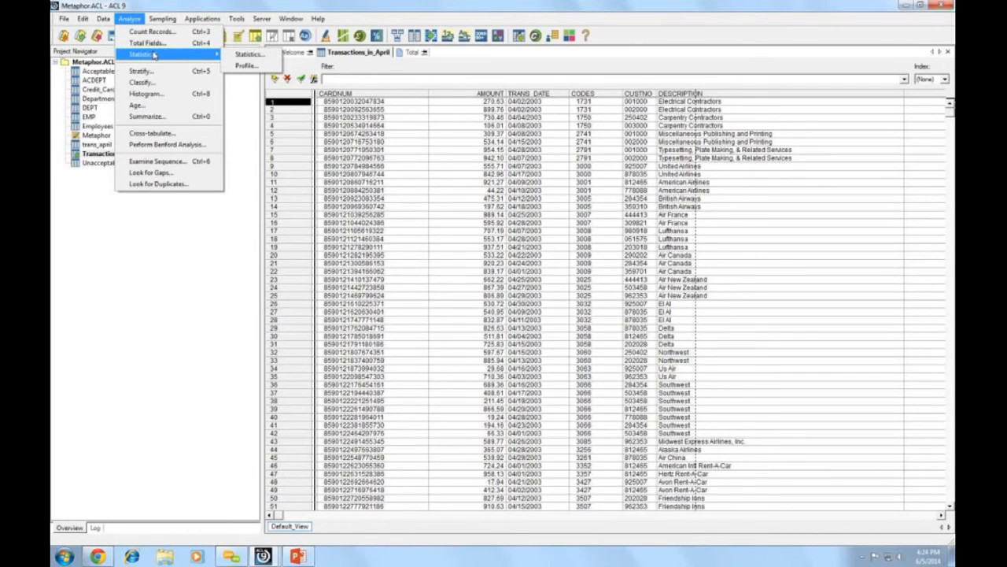
pyautogui.click(245, 68)
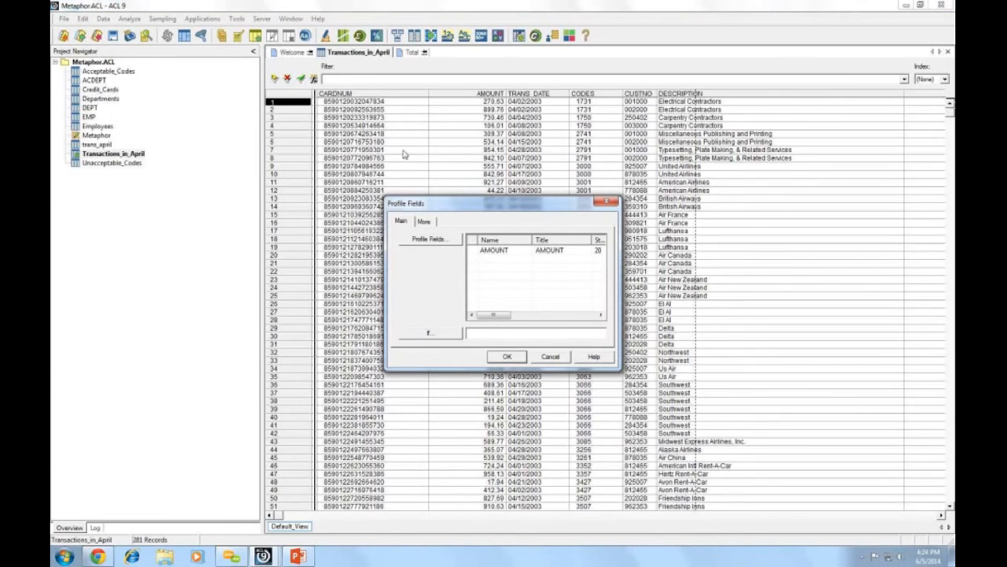
pyautogui.moveTo(443, 202); pyautogui.dragTo(414, 147)
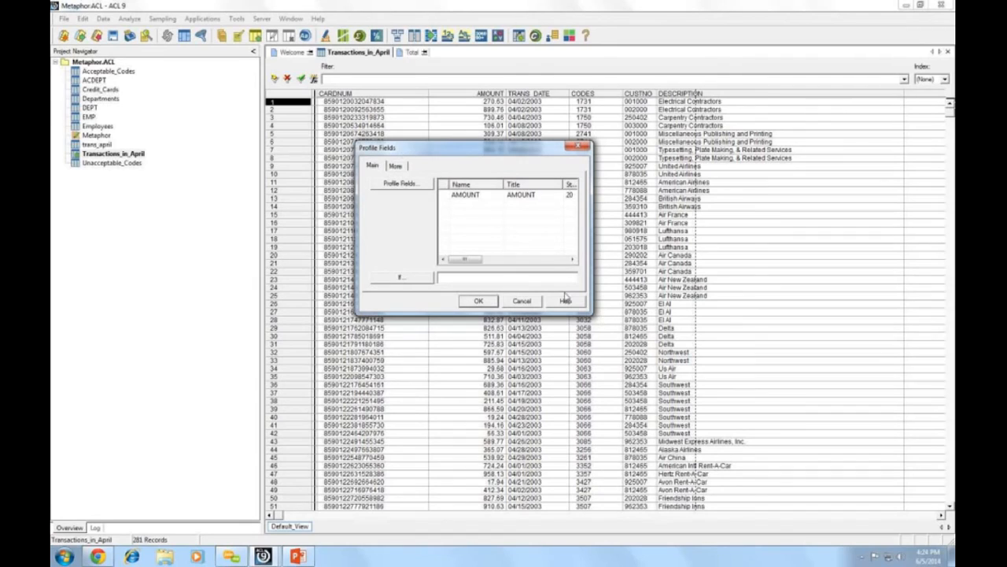
pyautogui.click(476, 197)
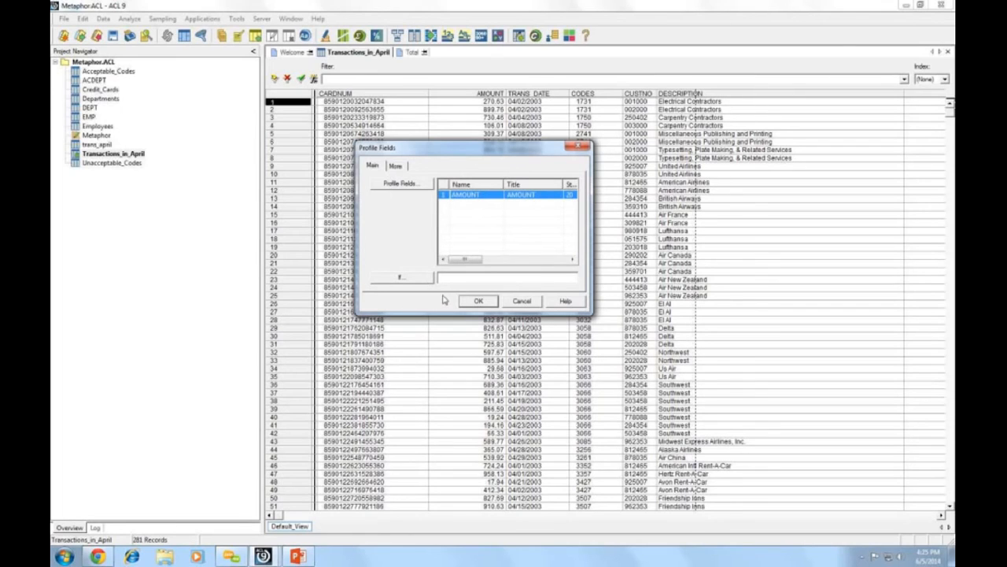
pyautogui.click(479, 302)
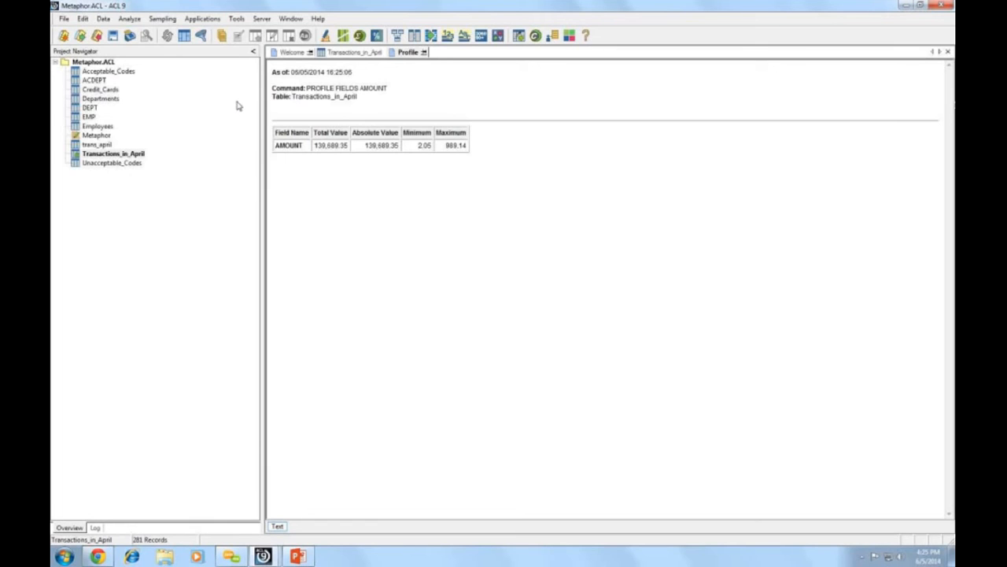
# Step: Run Statistics on all available fields of the Transactions_in_April table, AMOUNT and TRANS_DATE
pyautogui.click(366, 52)
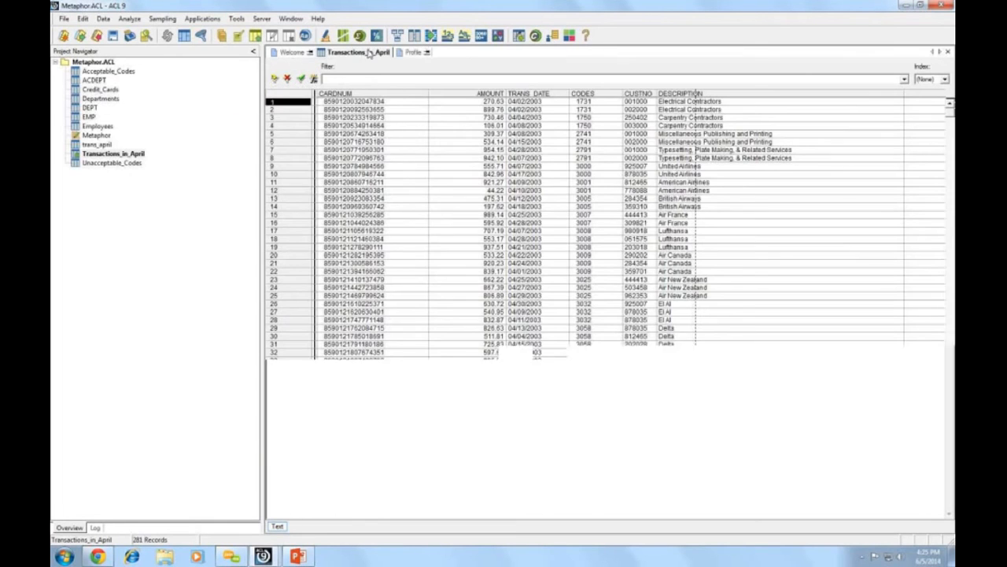
pyautogui.click(129, 19)
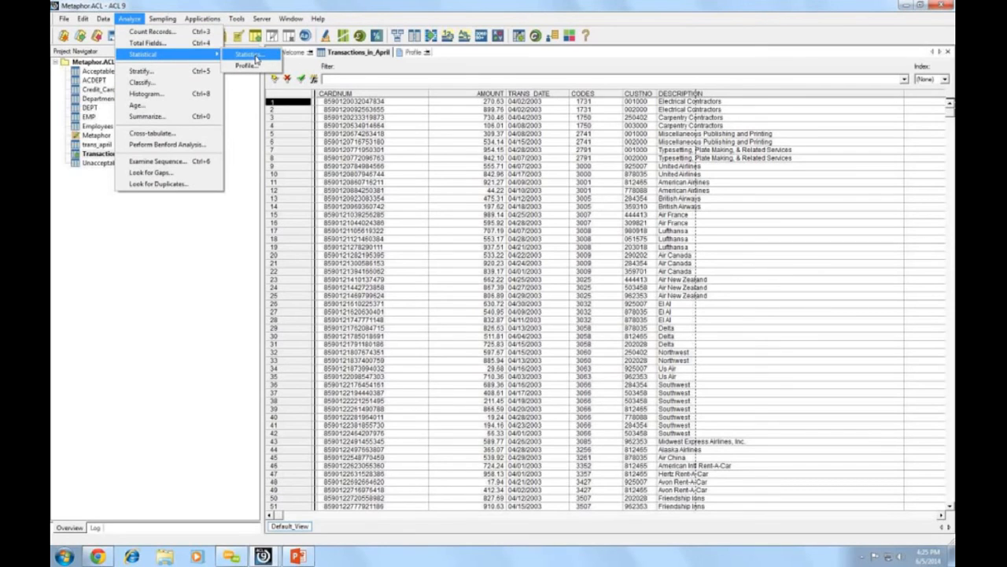
pyautogui.click(247, 54)
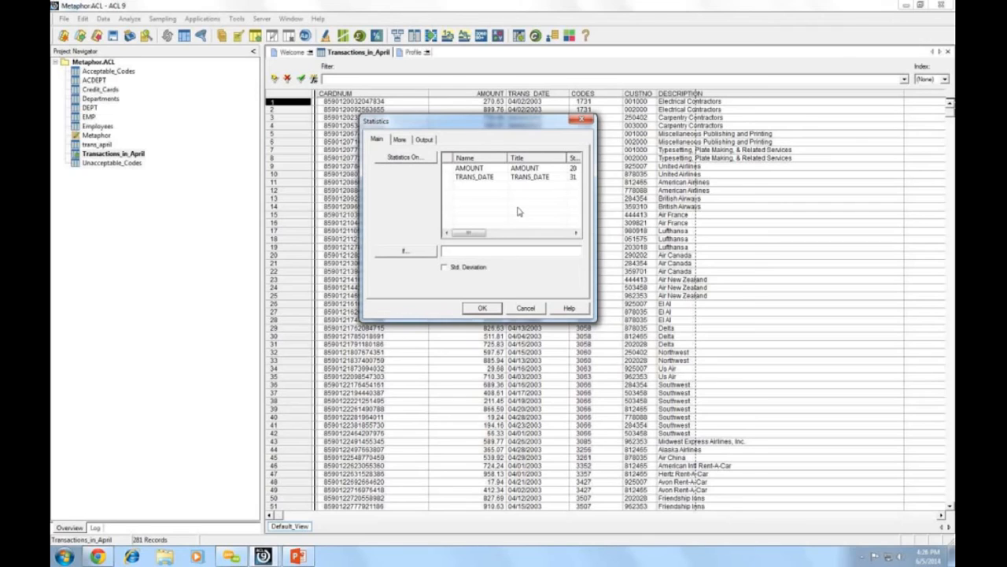
pyautogui.click(407, 158)
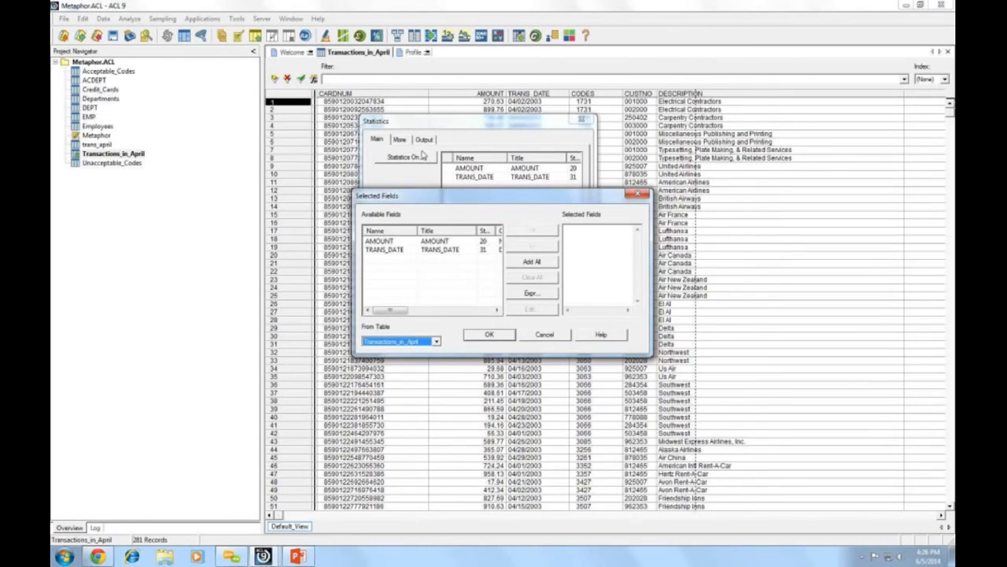
pyautogui.click(533, 263)
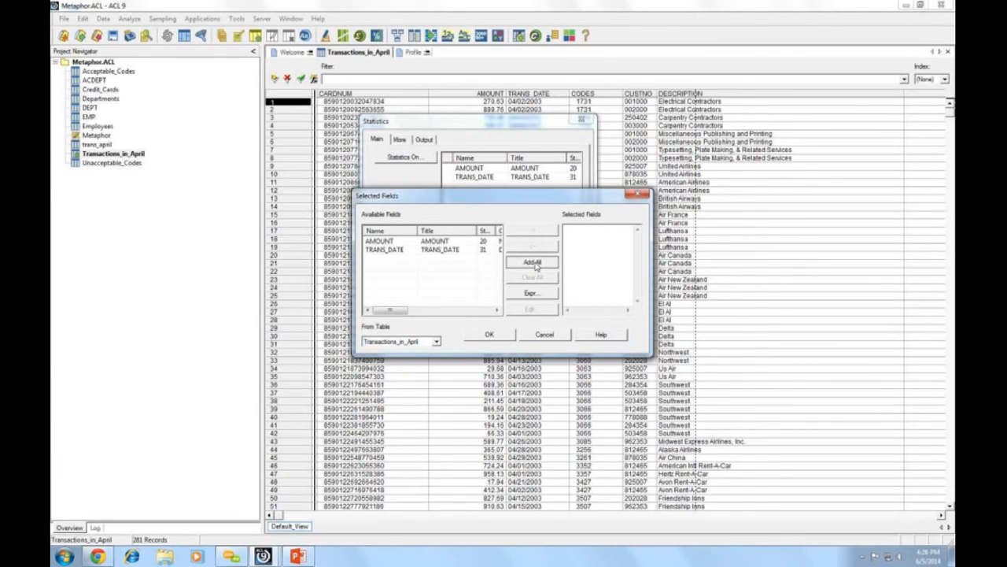
pyautogui.click(490, 337)
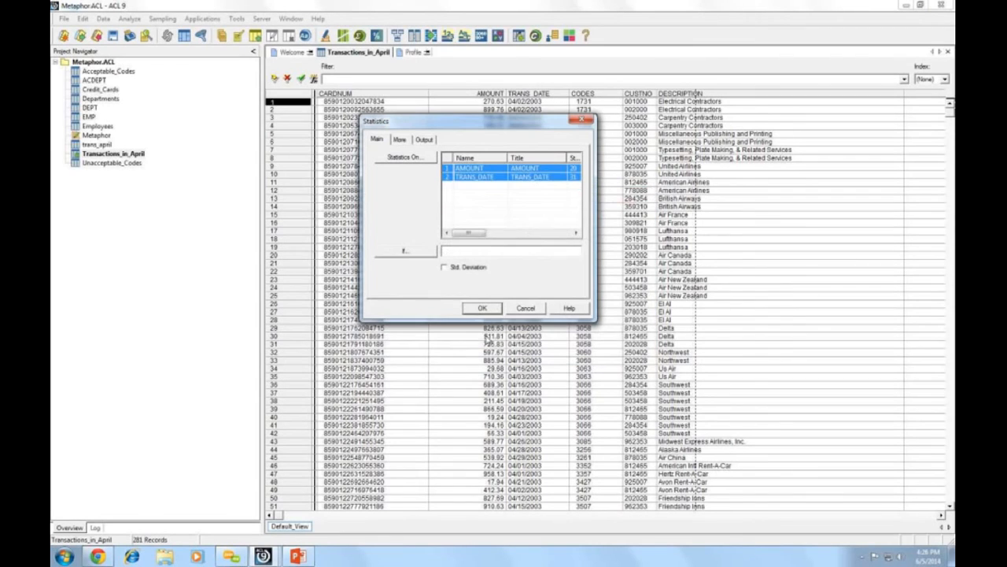
pyautogui.click(476, 313)
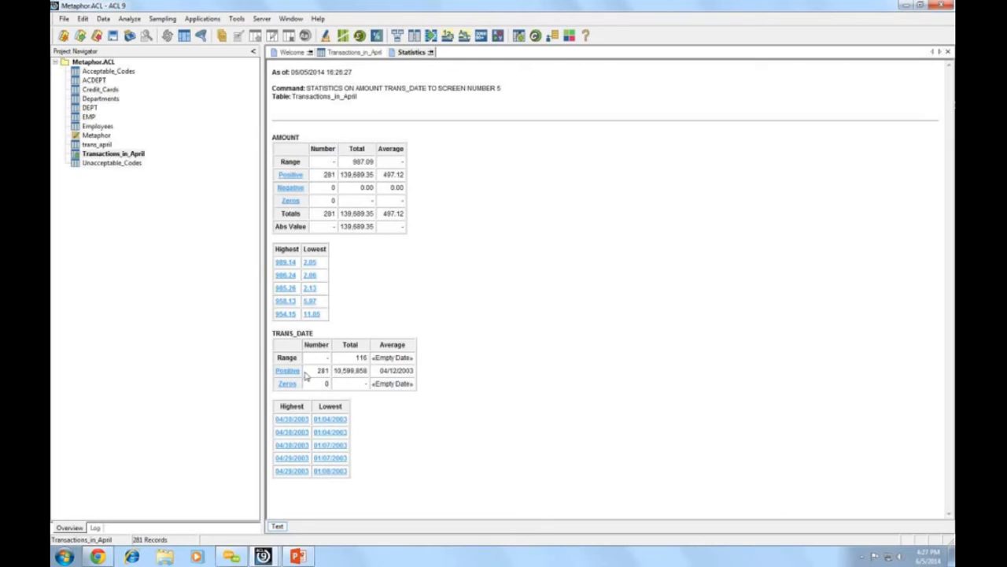
# Step: Examine the statistics results, drill down to the record with the highest AMOUNT, and remove the resulting filter from the table
pyautogui.moveTo(356, 358); pyautogui.dragTo(368, 361)
pyautogui.click(365, 379)
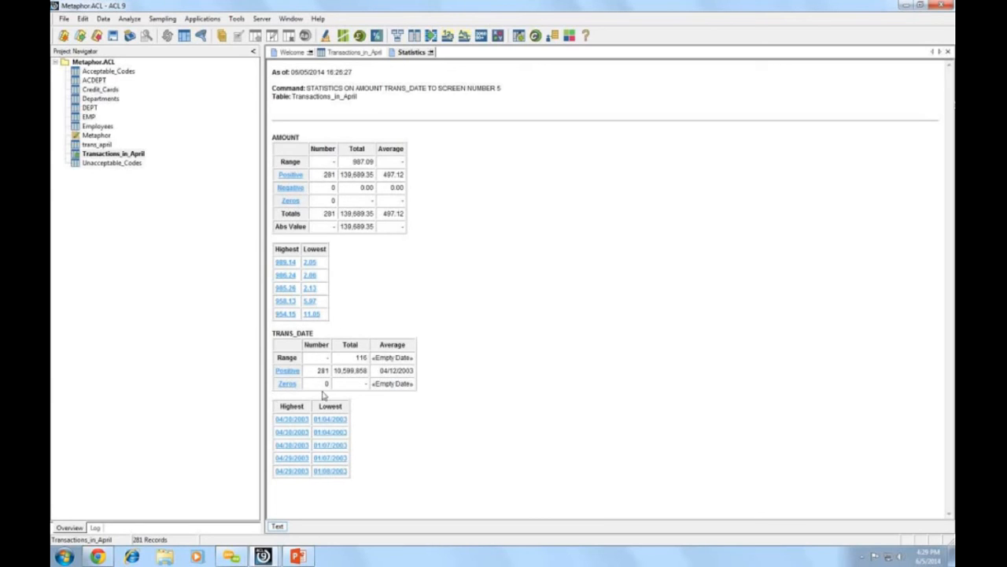
pyautogui.click(285, 263)
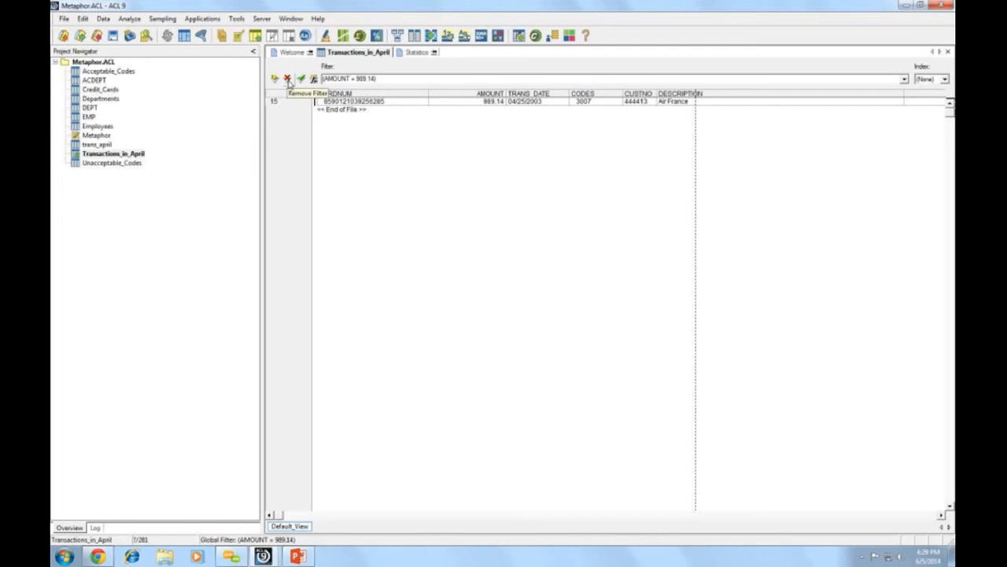
pyautogui.click(288, 82)
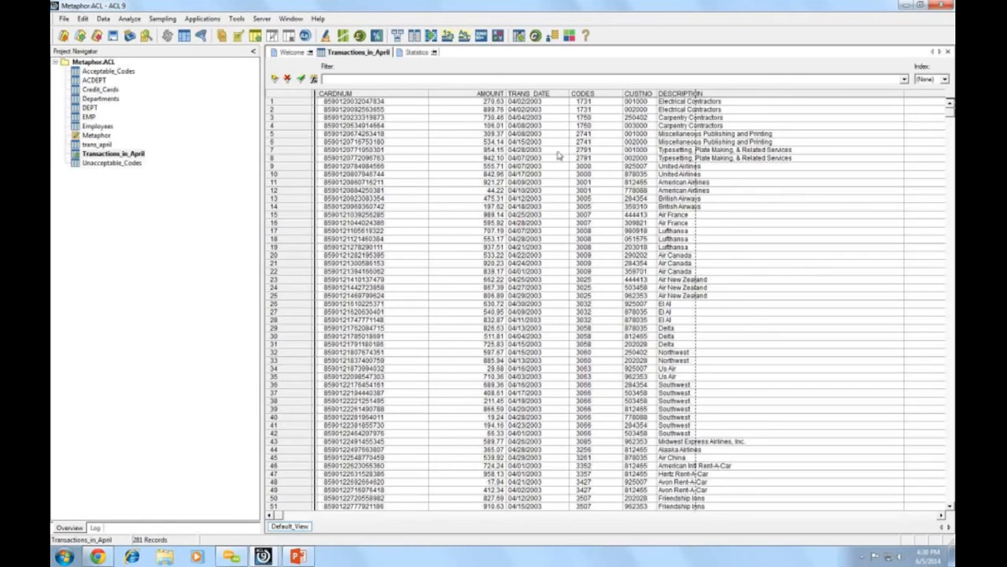
# Step: Quick-sort the Transactions_in_April table by TRANS_DATE in ascending order
pyautogui.click(535, 96)
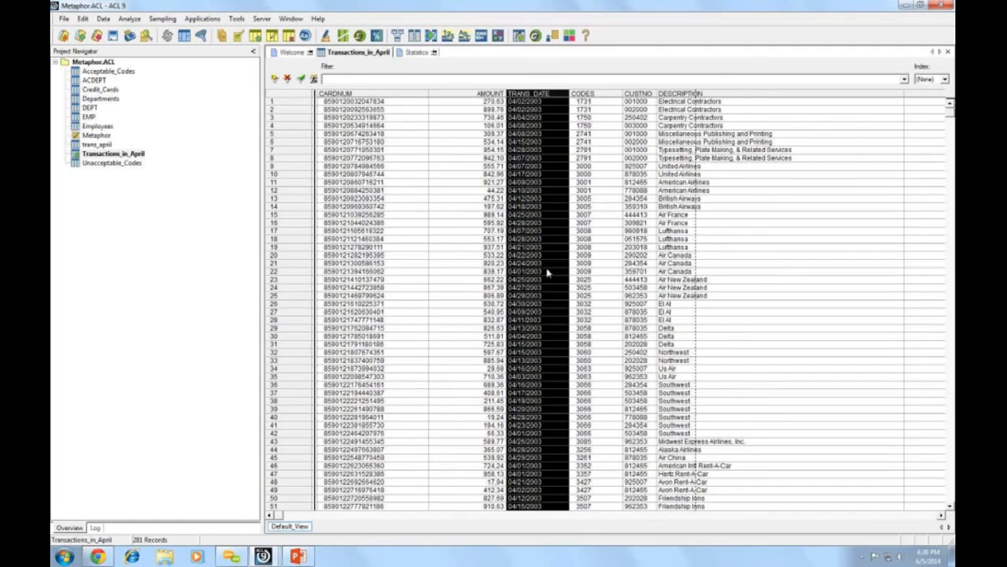
pyautogui.rightClick(544, 96)
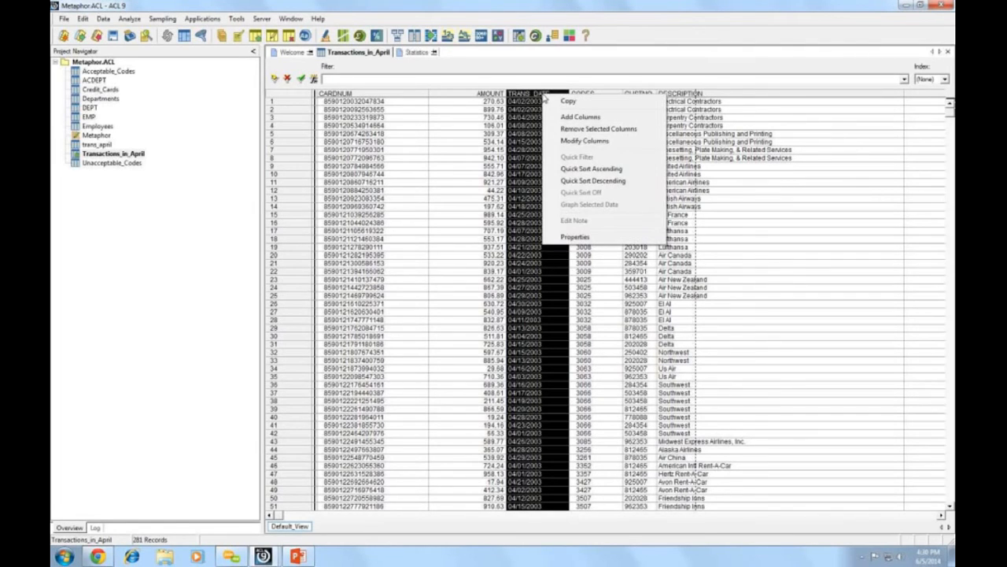
pyautogui.click(591, 169)
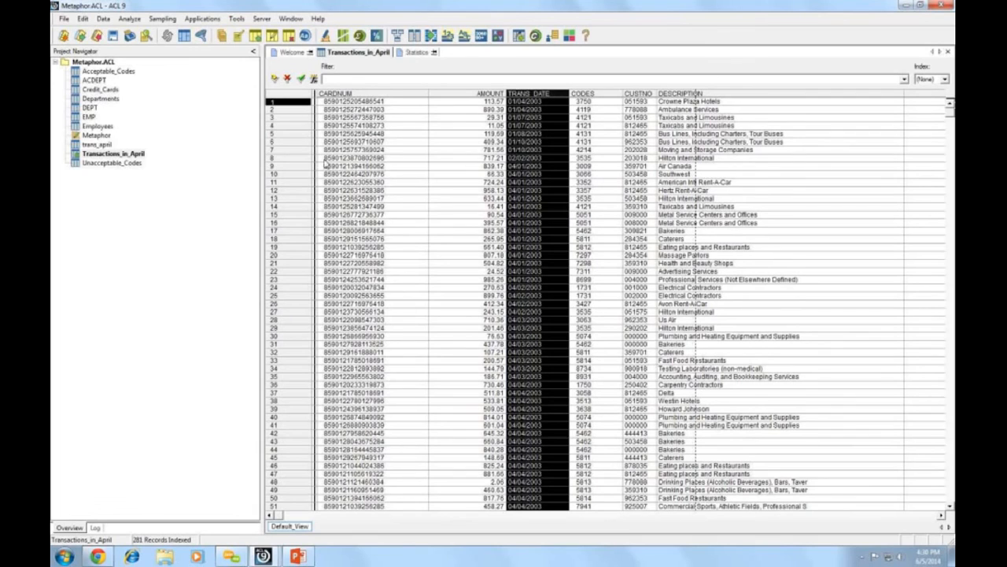
# Step: Quick-filter the Transactions_in_April table to show records with a TRANS_DATE on or after 04/01/2003
pyautogui.click(532, 168)
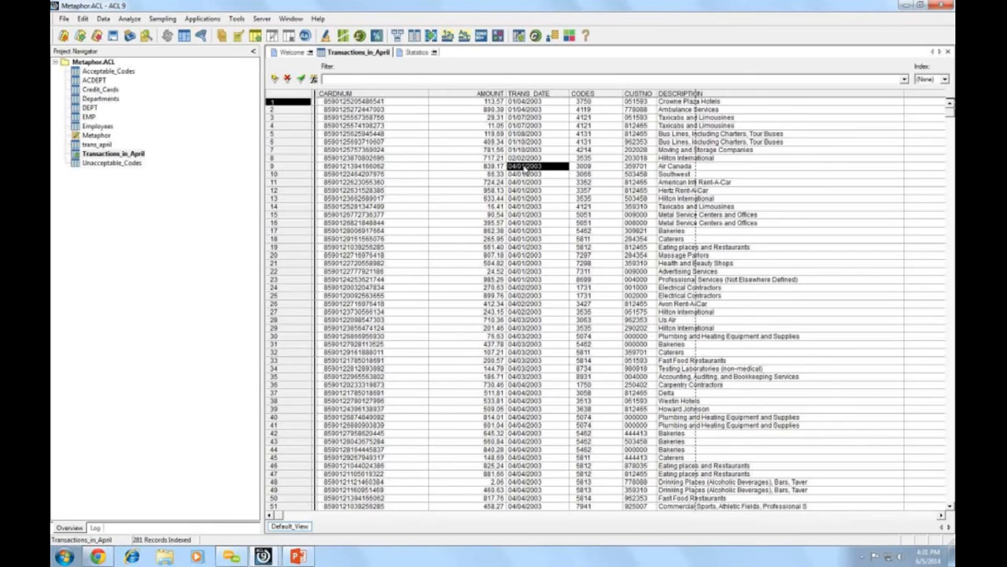
pyautogui.rightClick(524, 170)
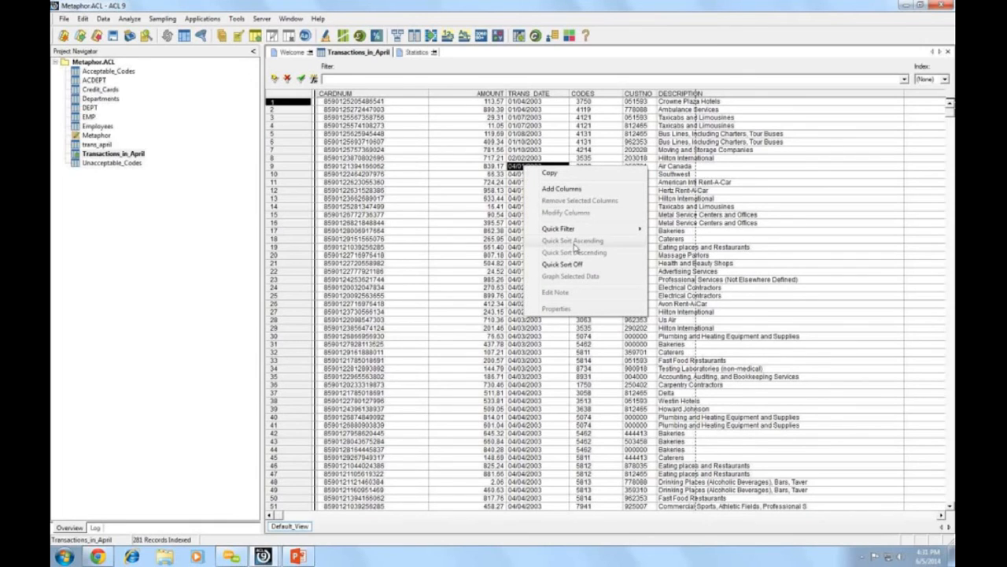
pyautogui.moveTo(560, 233)
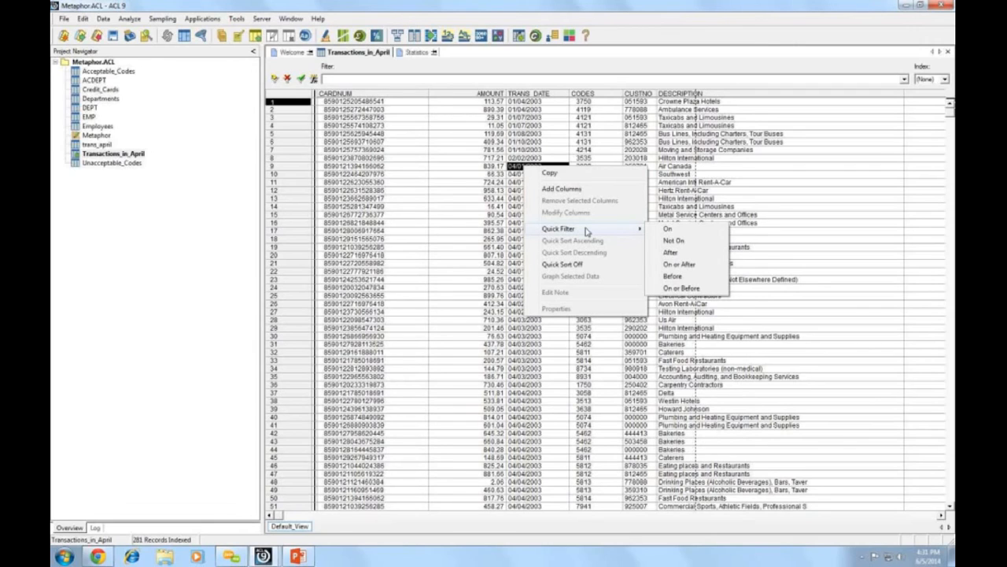
pyautogui.click(690, 270)
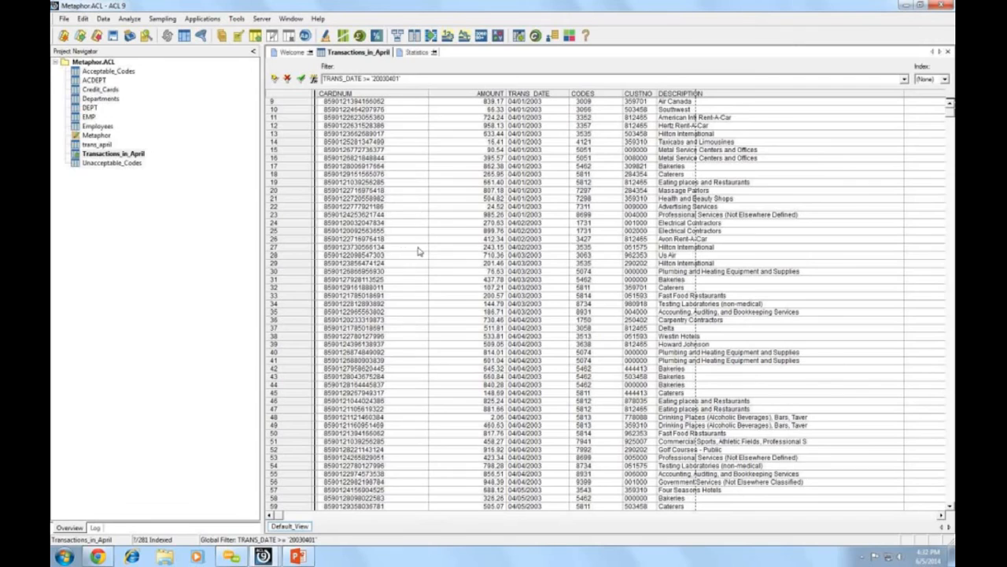
# Step: Extract the filtered records as whole records to a new table named Revised_Transactions_in_April, and reopen the Transactions_in_April table
pyautogui.click(103, 19)
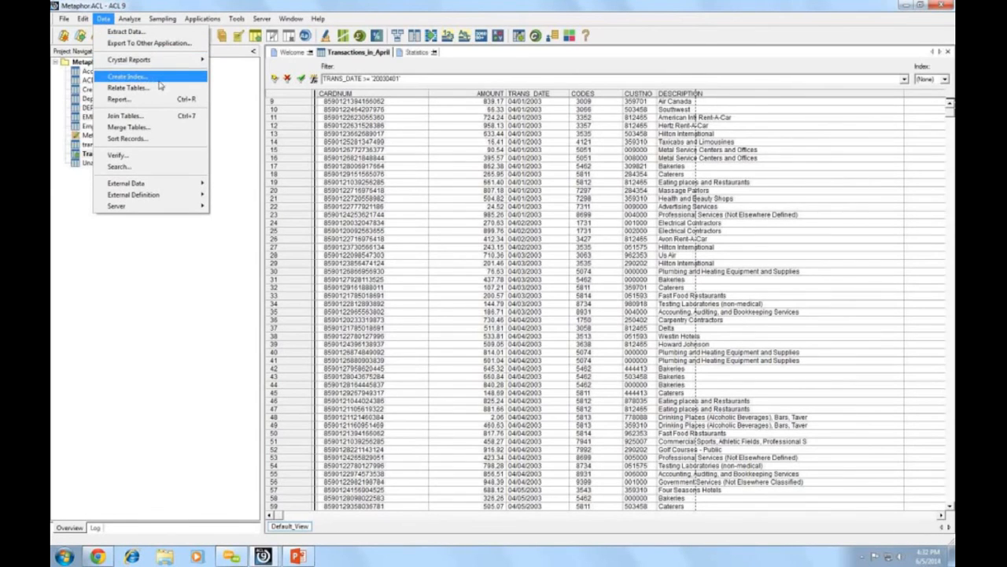
pyautogui.click(126, 31)
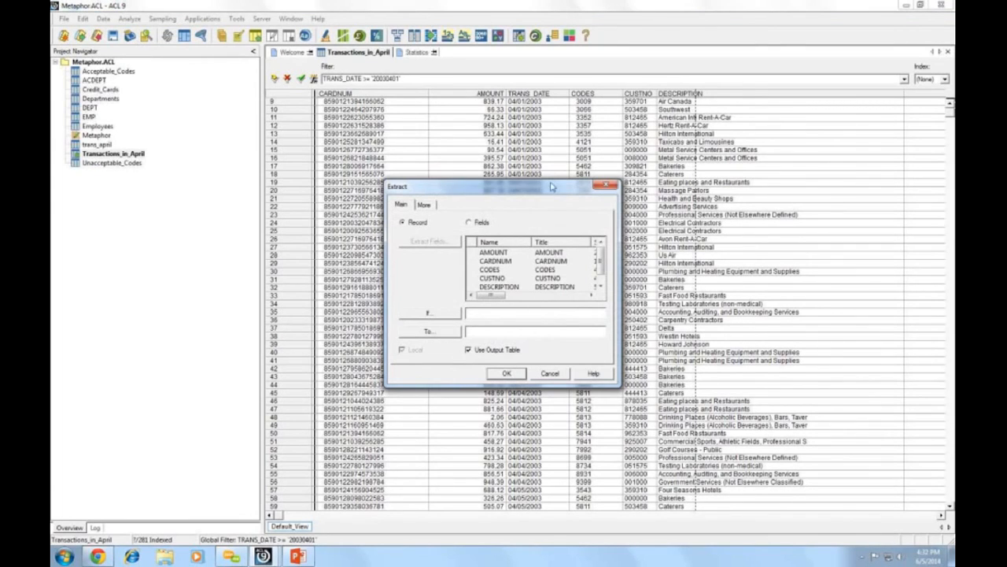
pyautogui.moveTo(550, 191); pyautogui.dragTo(528, 141)
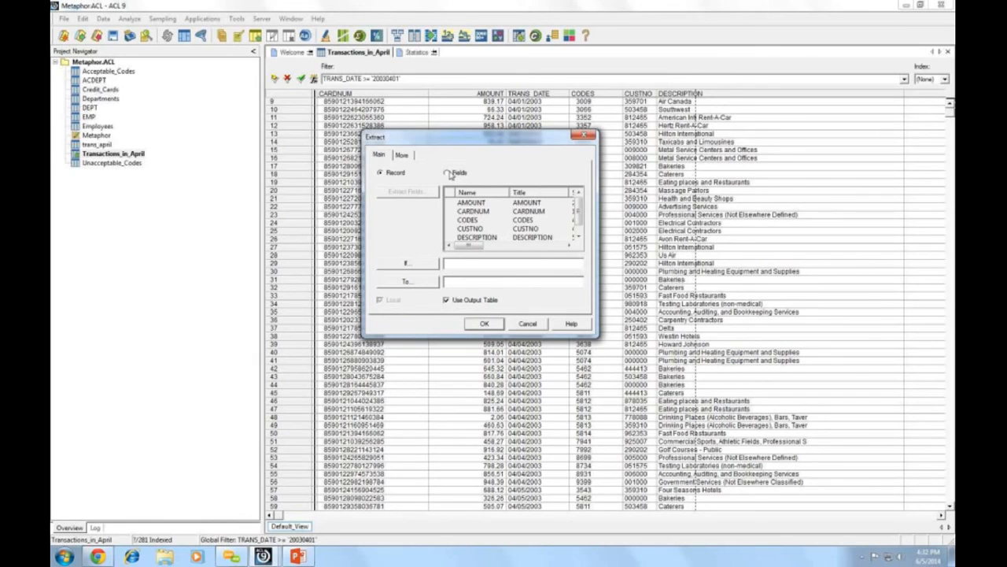
pyautogui.click(447, 173)
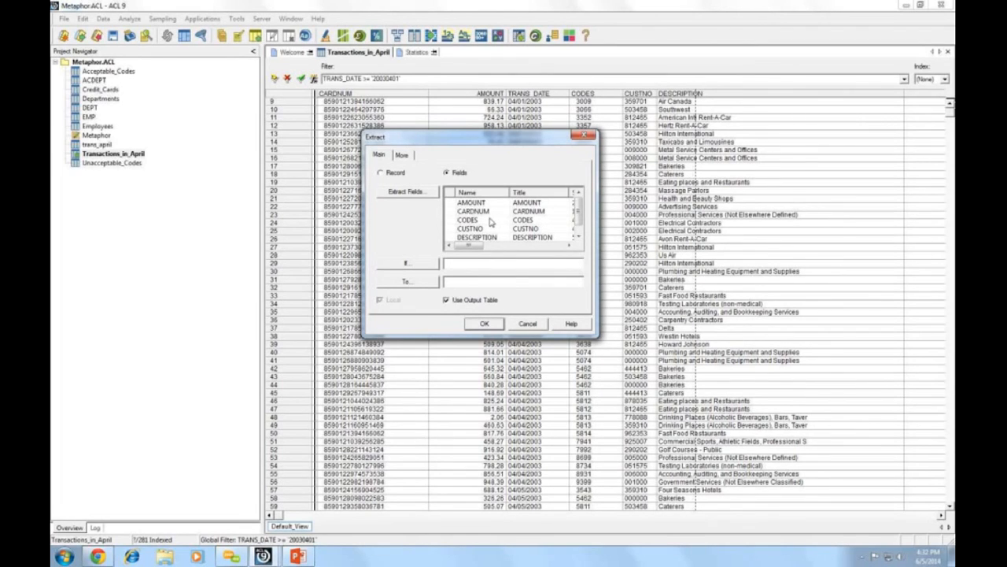
pyautogui.click(380, 173)
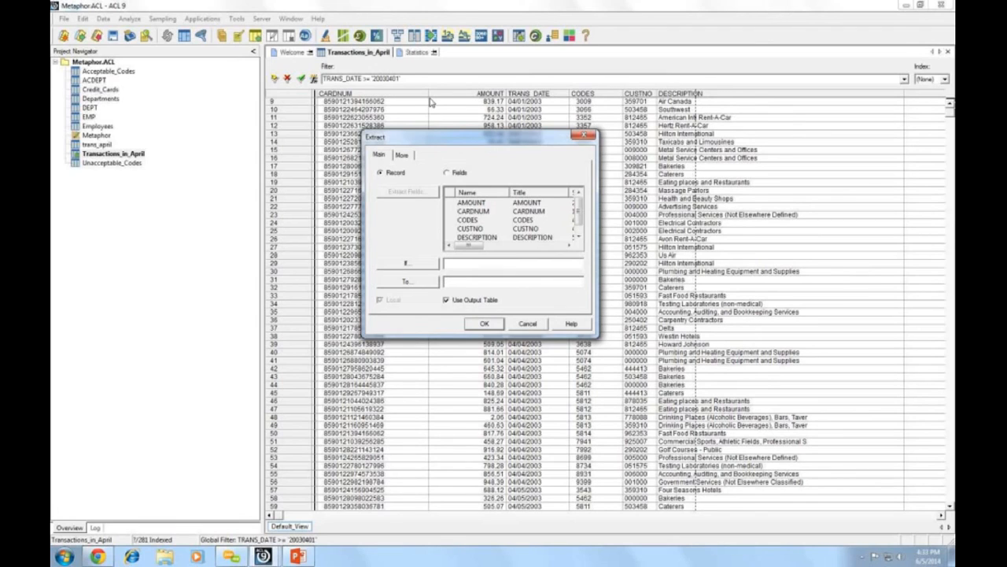
pyautogui.write('M')
pyautogui.write('e')
pyautogui.press('BackSpace')
pyautogui.write('evised_Transactions_in_Aprilil')
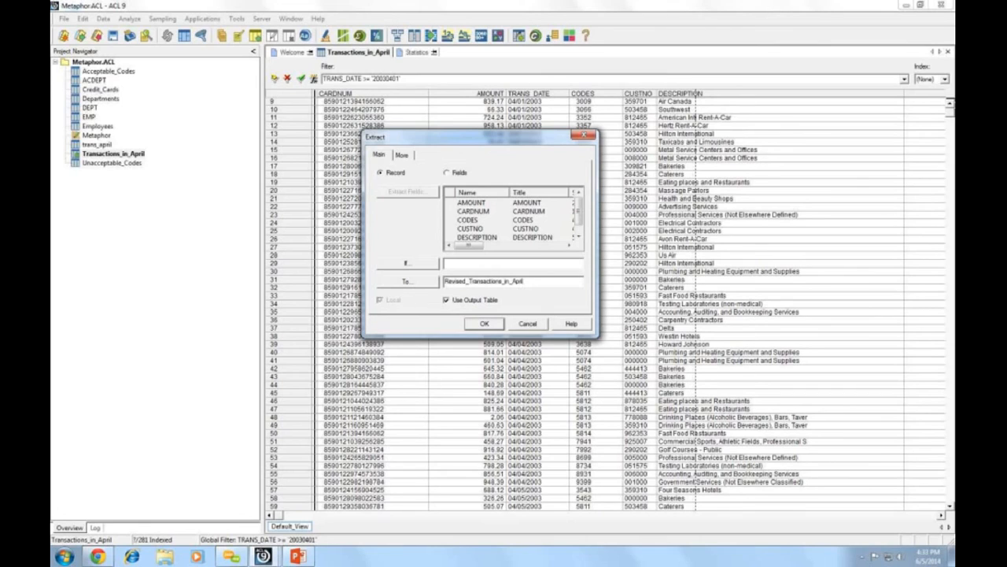
pyautogui.click(483, 325)
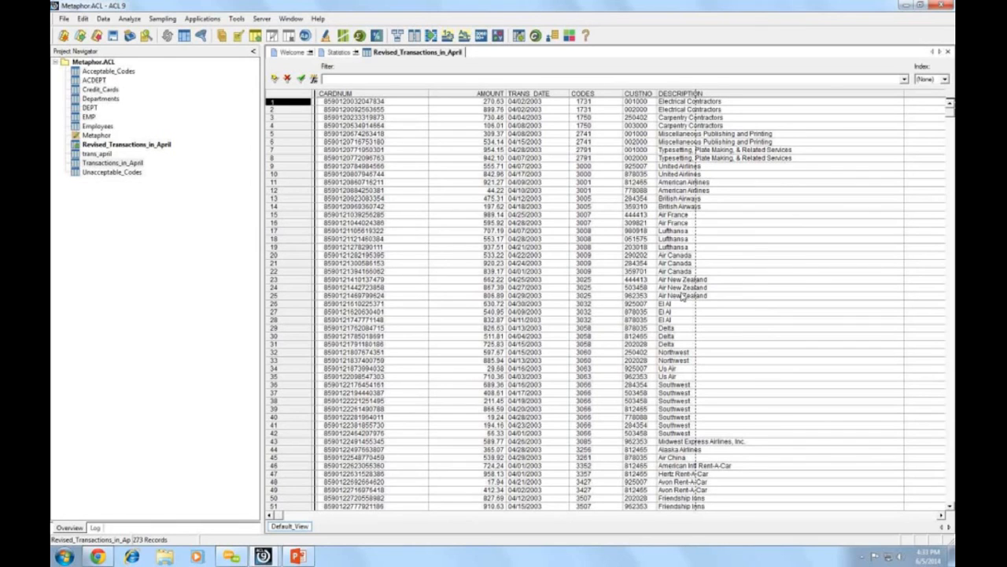
pyautogui.doubleClick(99, 163)
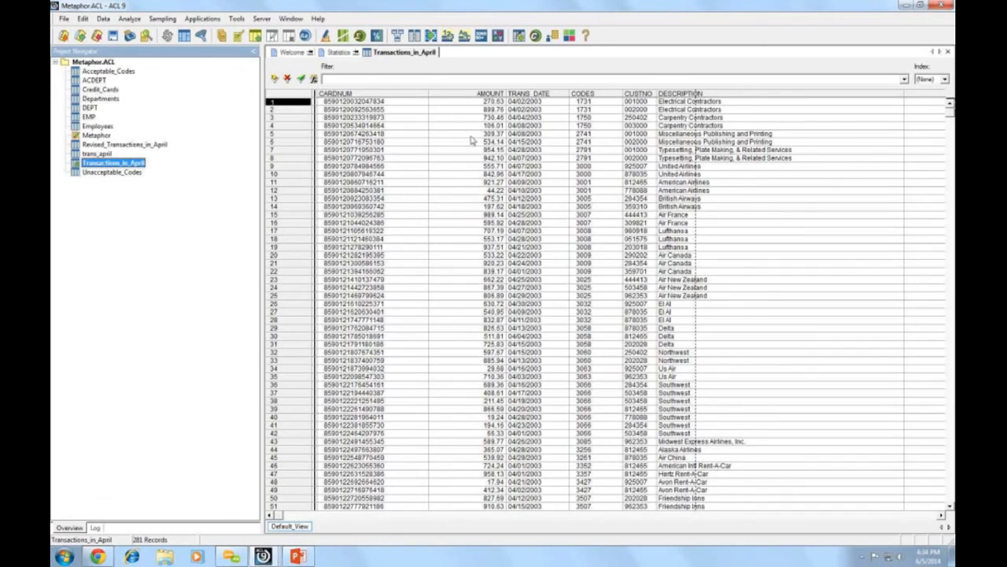
# Step: Try to build the view filter expression TRANS_DATE >= 04/01/2003 for Transactions_in_April and verify it
pyautogui.click(314, 79)
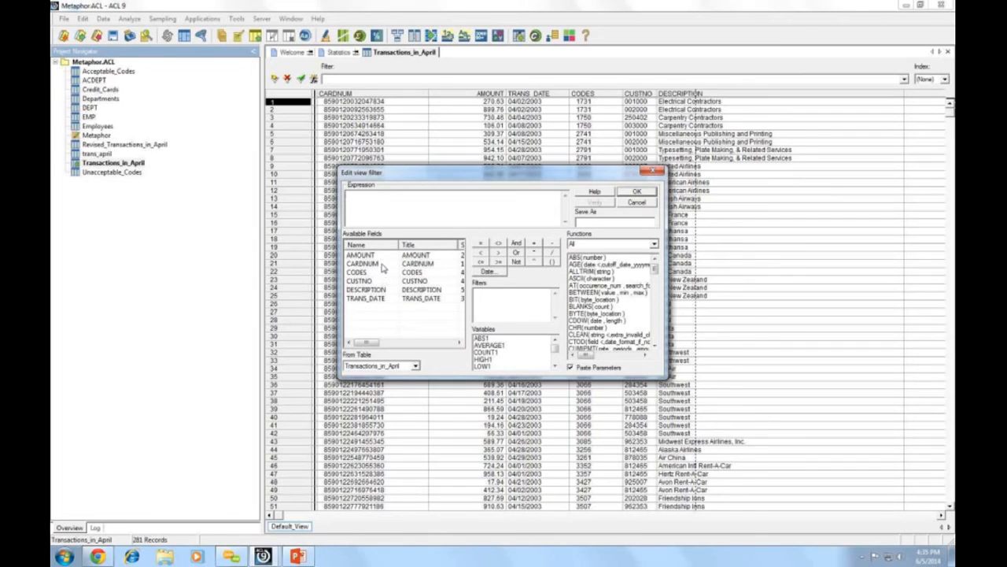
pyautogui.click(373, 303)
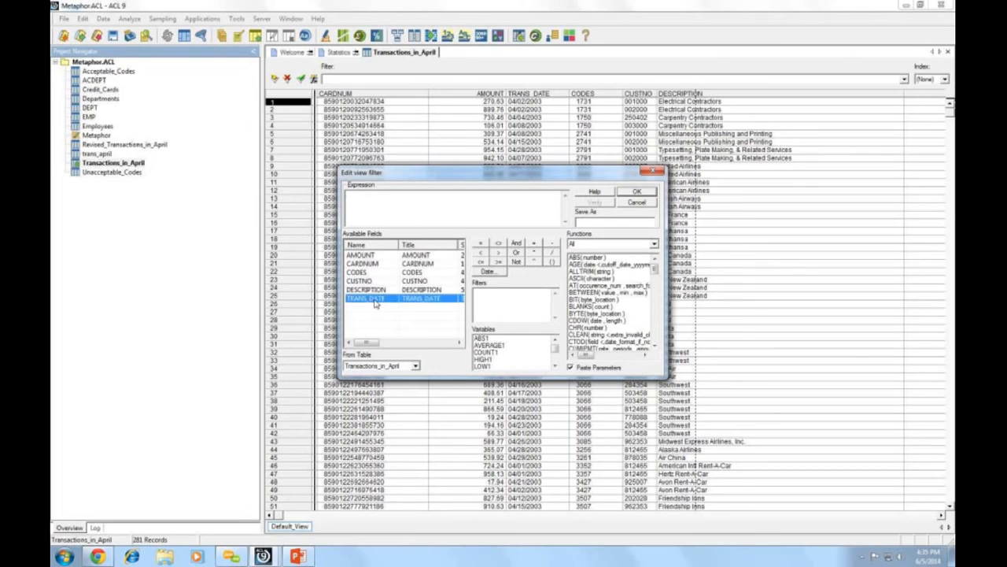
pyautogui.doubleClick(386, 303)
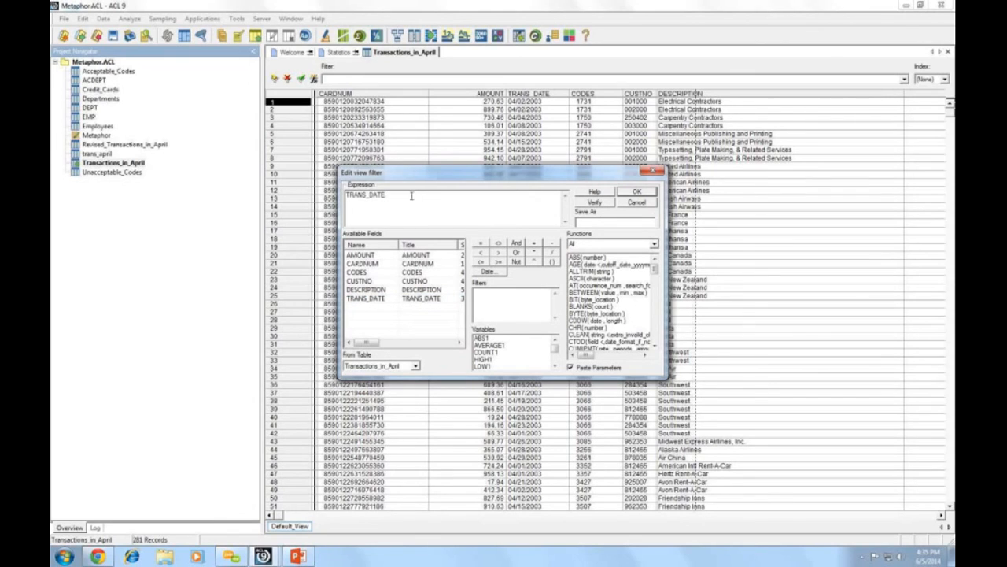
pyautogui.click(498, 262)
pyautogui.write('04/01/2003')
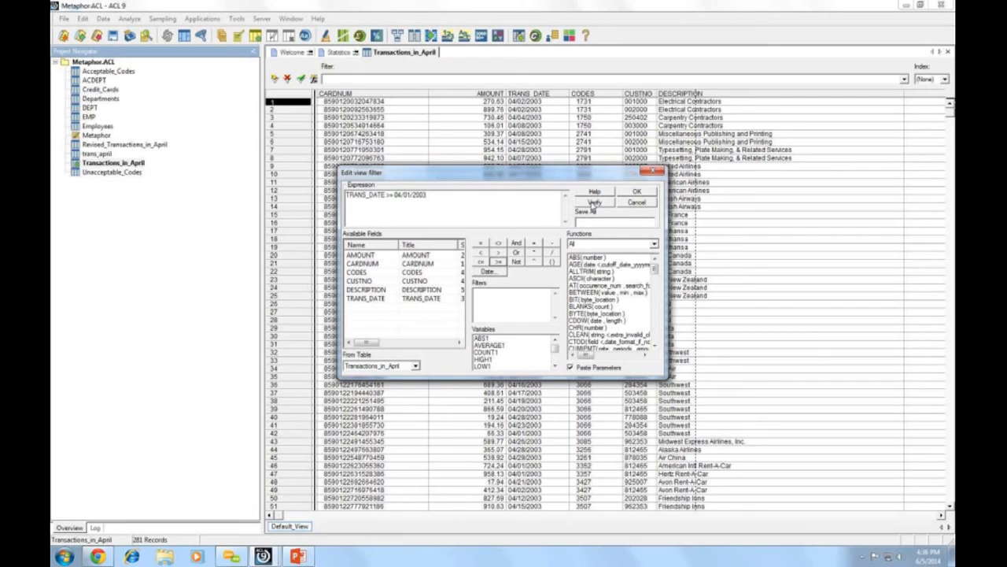
pyautogui.click(595, 203)
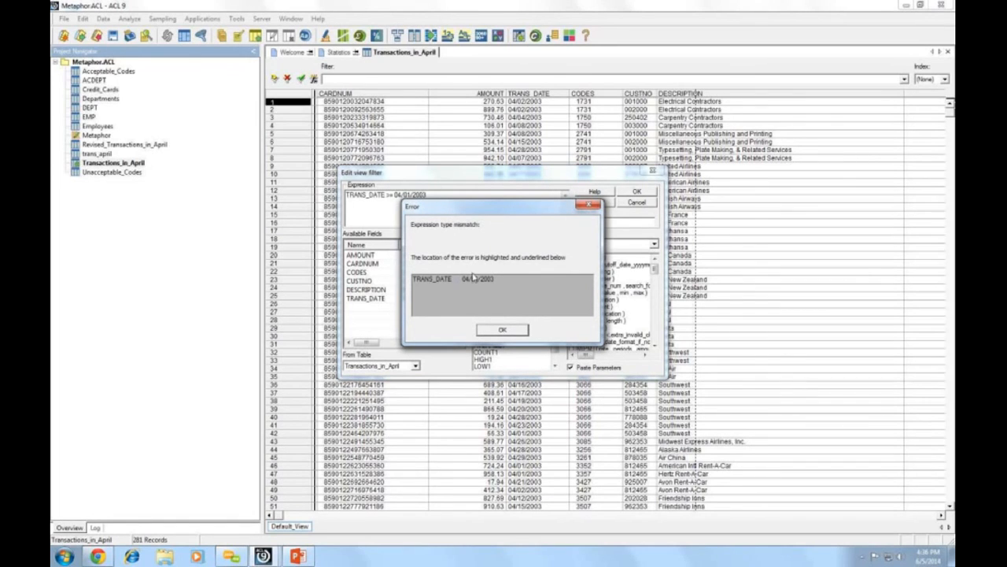
pyautogui.click(502, 330)
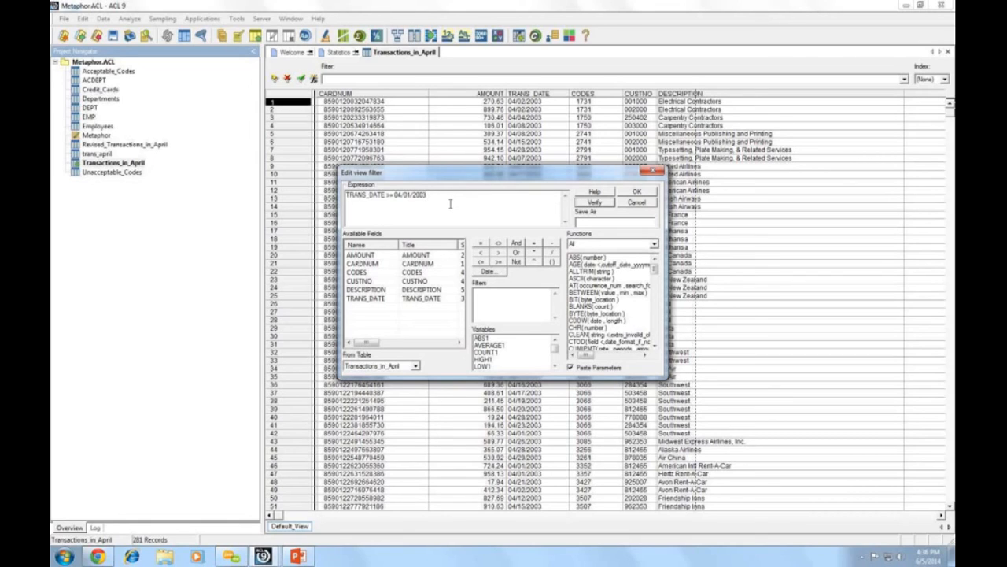
# Step: Try the filter date in double quotes as "04/01/2003", verify the expression, check the field types, and discard the filter
pyautogui.click(395, 195)
pyautogui.write('"')
pyautogui.click(439, 195)
pyautogui.write('"')
pyautogui.click(592, 205)
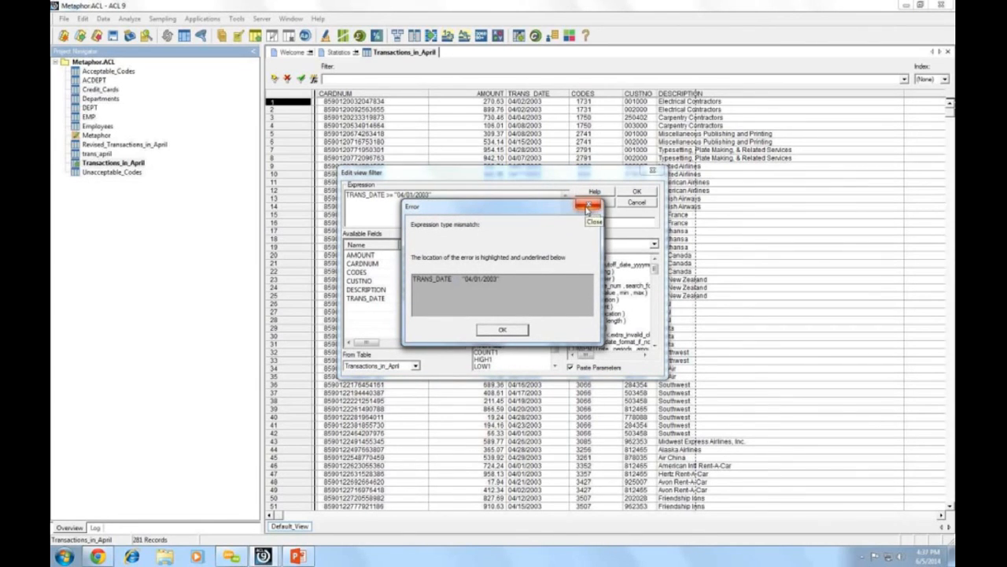
pyautogui.click(588, 206)
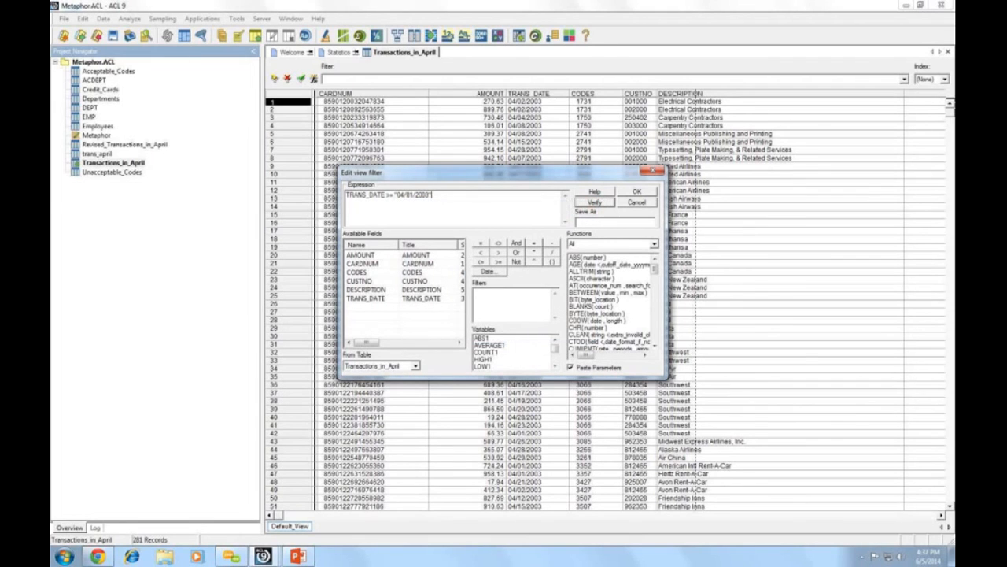
pyautogui.moveTo(472, 175); pyautogui.dragTo(509, 197)
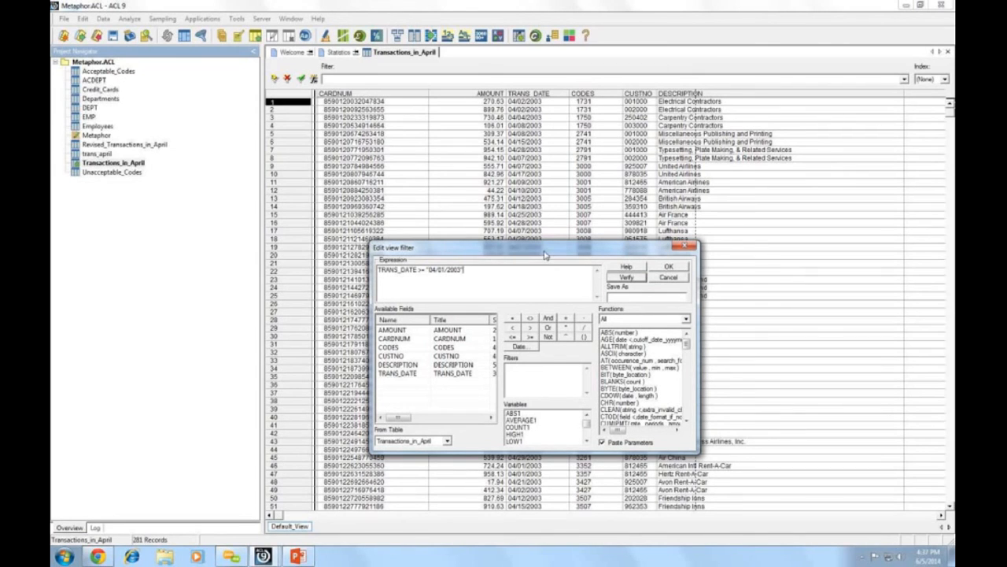
pyautogui.moveTo(545, 252); pyautogui.dragTo(537, 219)
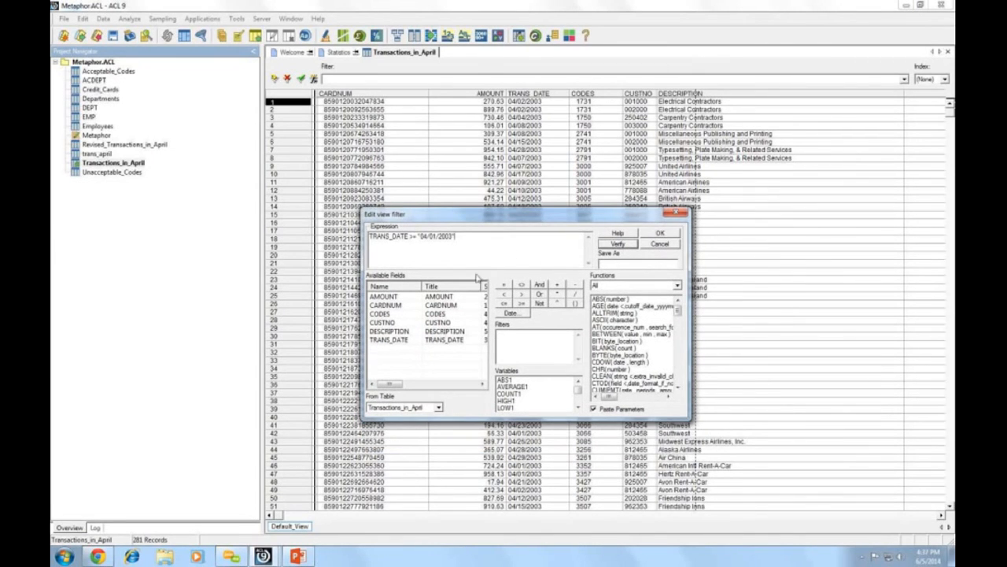
pyautogui.moveTo(391, 385); pyautogui.dragTo(438, 386)
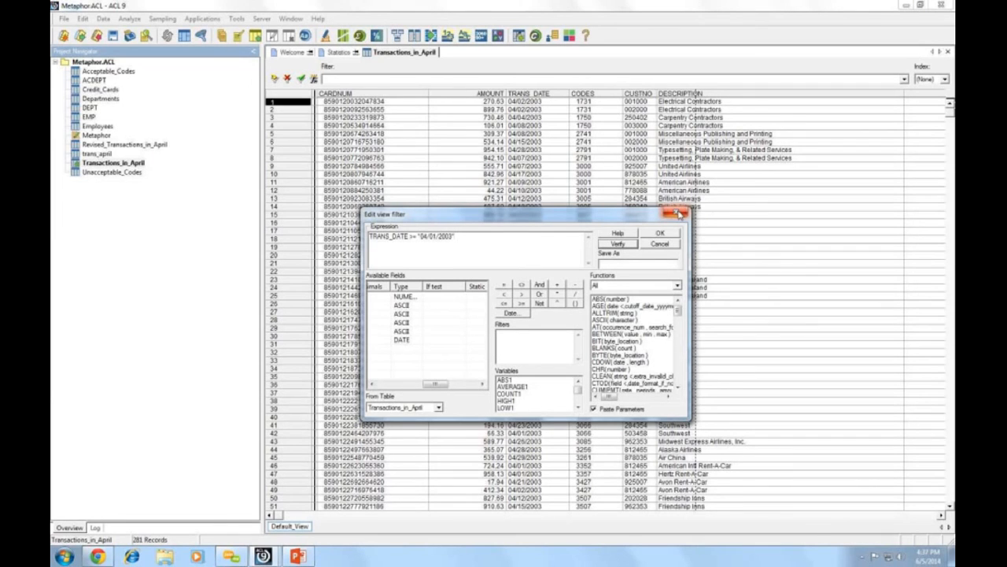
pyautogui.click(679, 213)
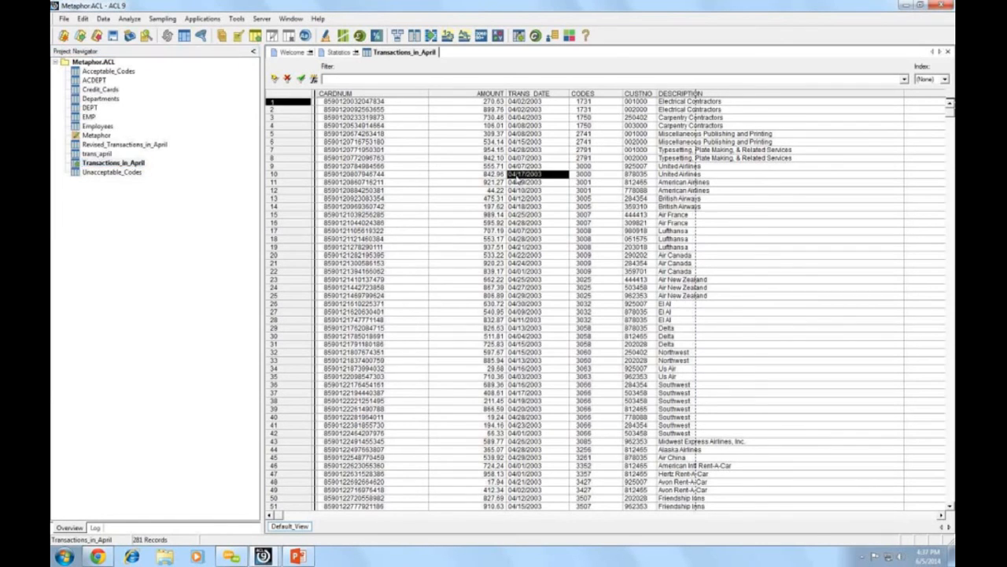
# Step: Quick-filter for TRANS_DATE on or after 04/17/2003 to examine how the date is written in the expression, and remove the filter
pyautogui.rightClick(521, 176)
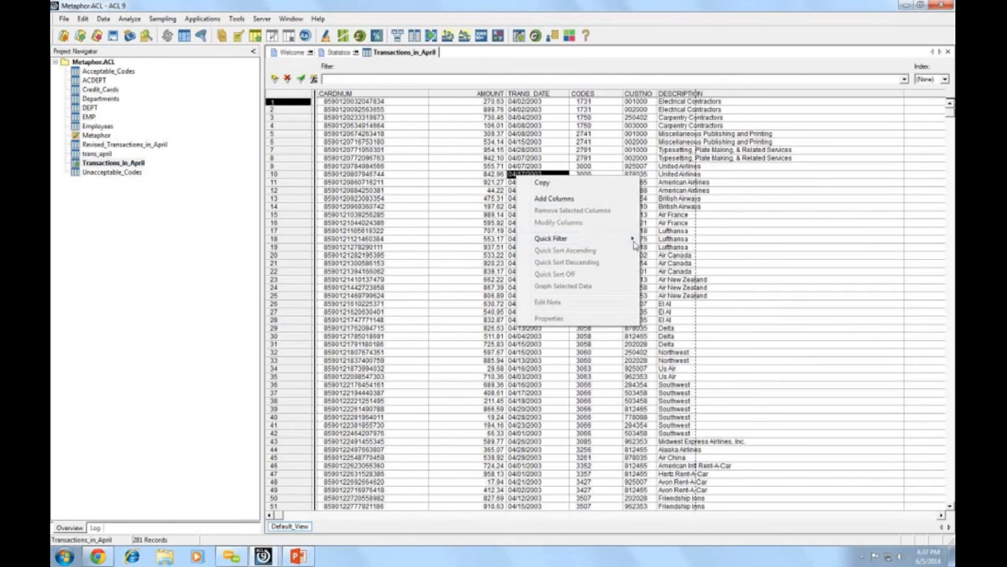
pyautogui.moveTo(636, 245)
pyautogui.click(675, 273)
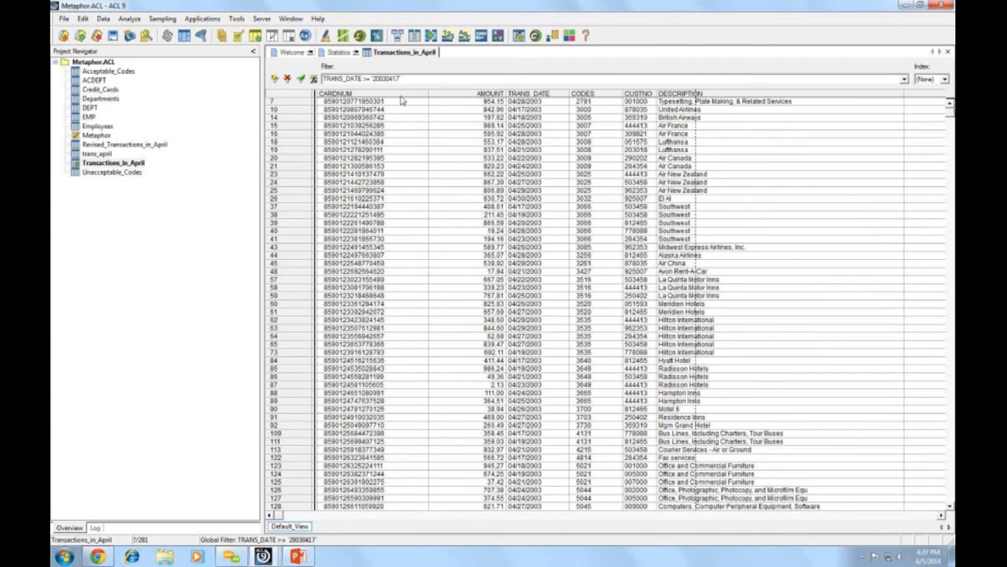
pyautogui.click(383, 78)
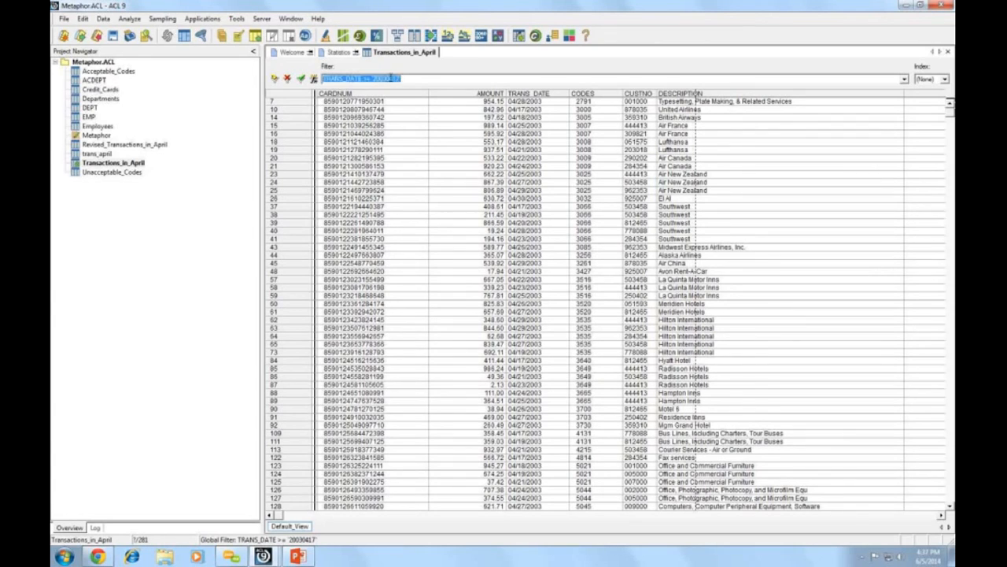
pyautogui.click(405, 78)
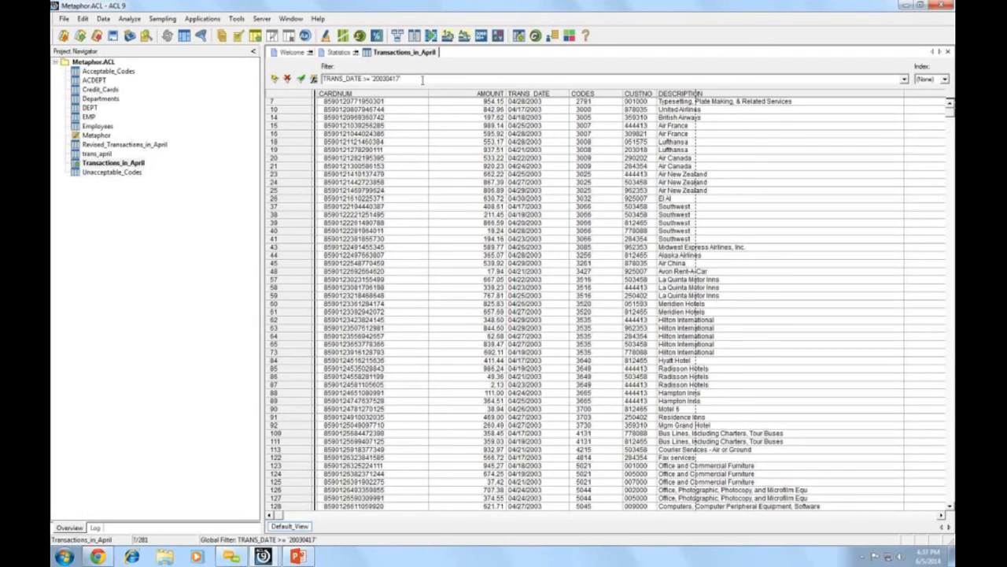
pyautogui.click(288, 80)
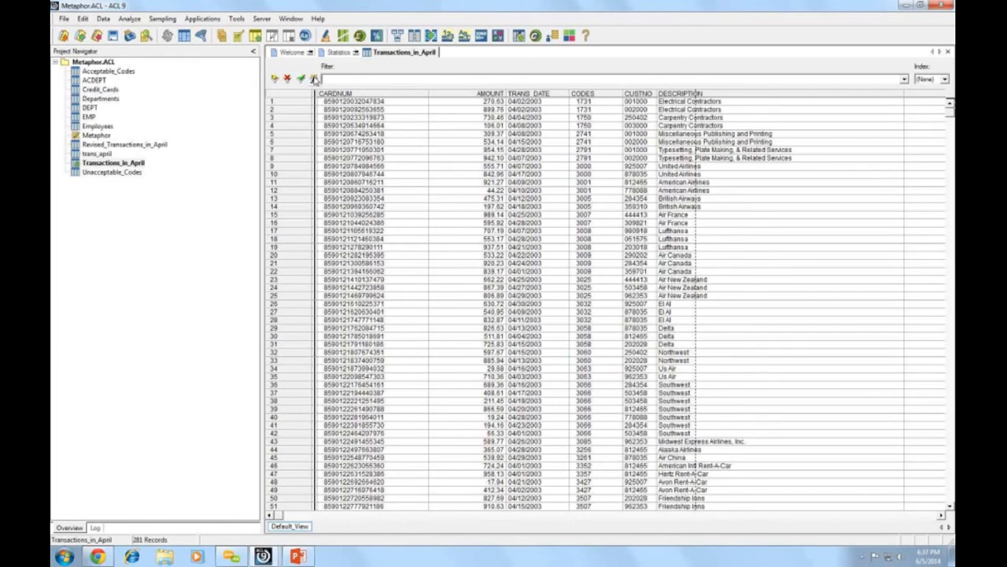
# Step: Try to build and verify the view filter expression TRANS_DATE >= "20030401", and close the filter editor without applying it
pyautogui.click(313, 80)
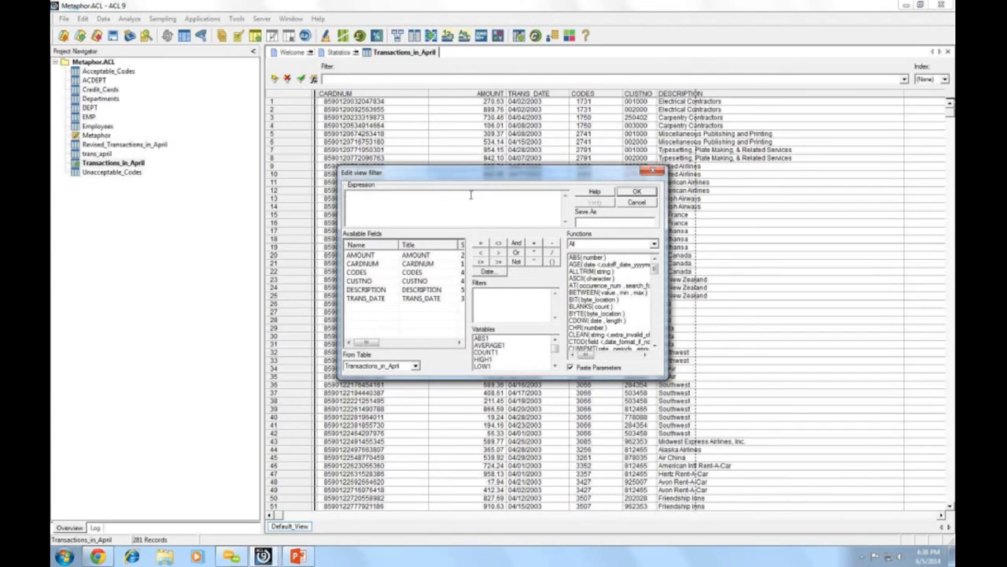
pyautogui.doubleClick(378, 300)
pyautogui.click(498, 262)
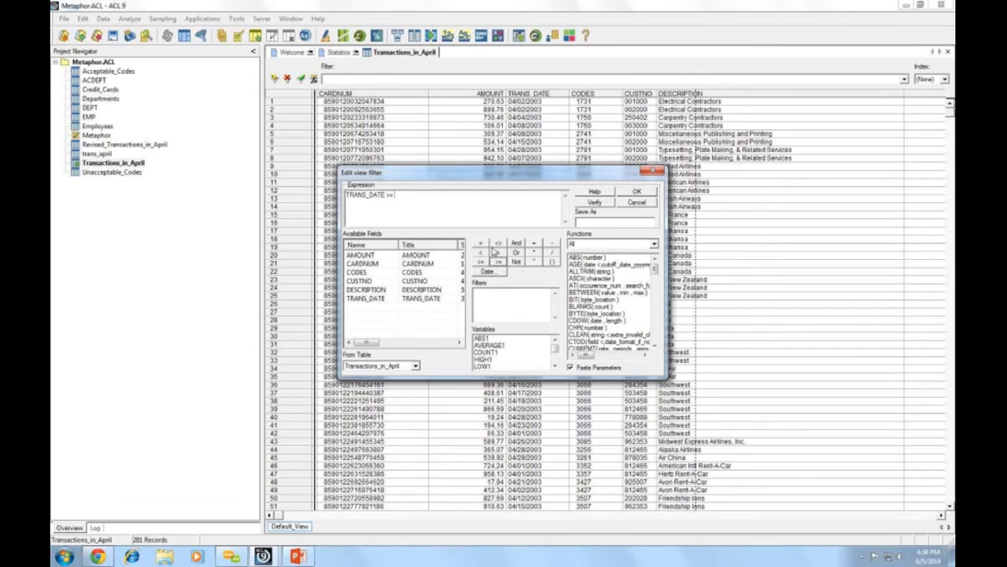
pyautogui.write('"20030401"')
pyautogui.click(594, 203)
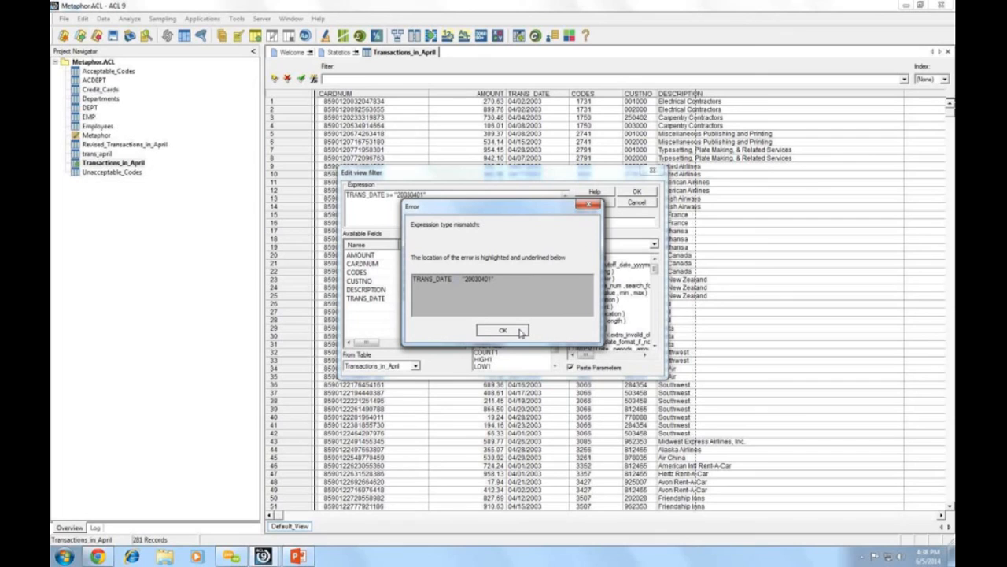
pyautogui.click(519, 332)
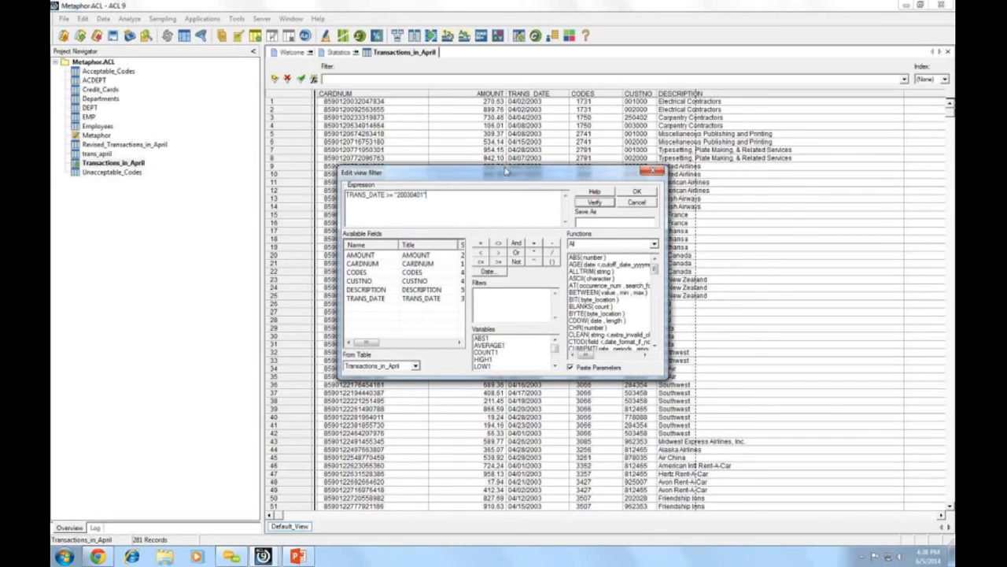
pyautogui.moveTo(504, 172); pyautogui.dragTo(515, 180)
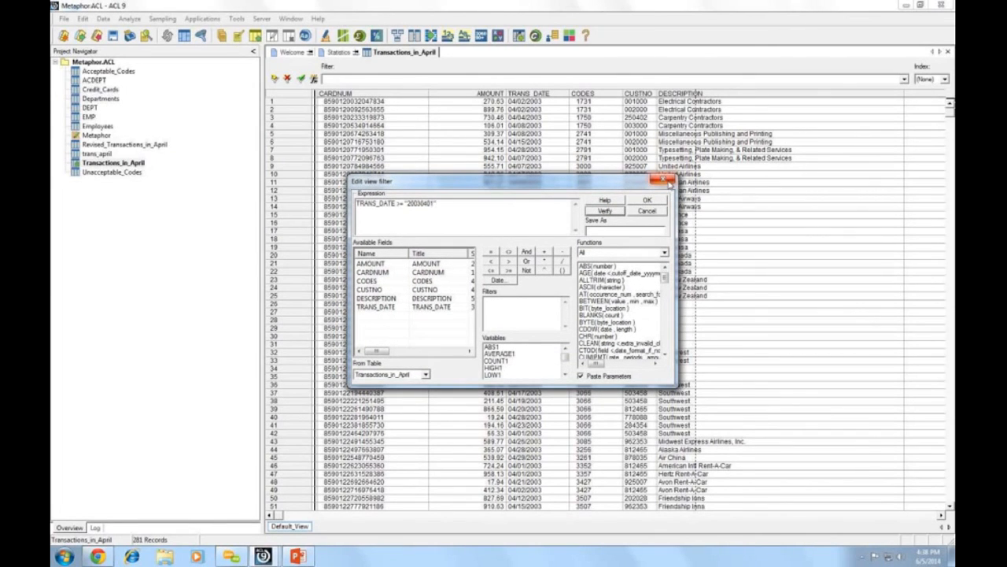
pyautogui.click(668, 184)
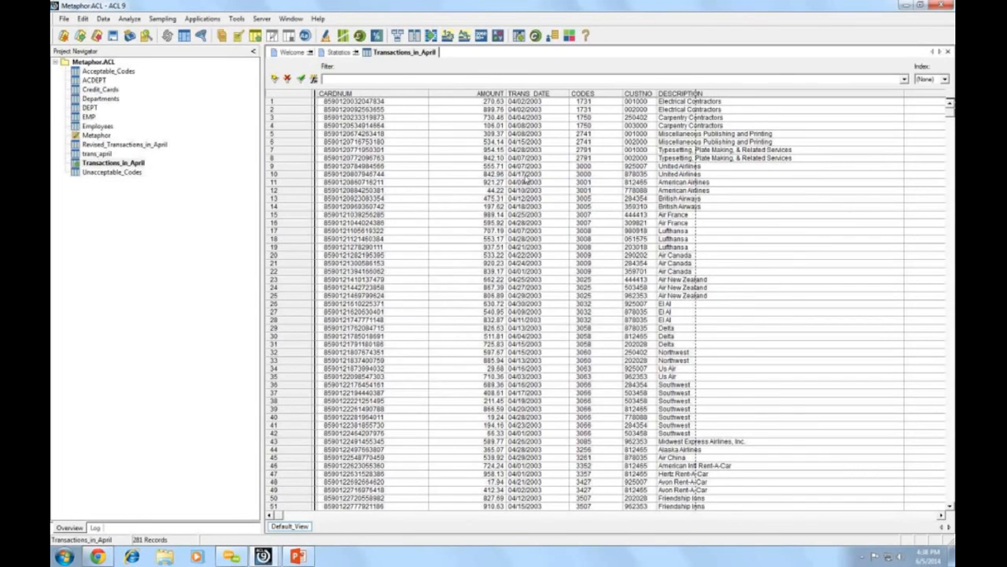
# Step: Quick-filter Transactions_in_April to records with a TRANS_DATE on or after 04/17/2003 and examine the quotation marks in the filter expression
pyautogui.click(526, 175)
pyautogui.rightClick(525, 175)
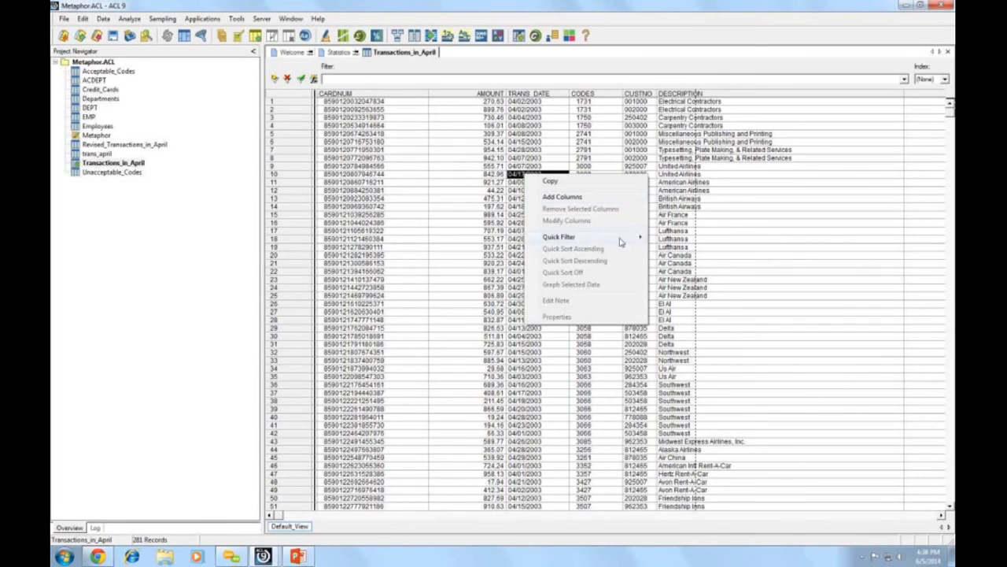
pyautogui.moveTo(591, 237)
pyautogui.click(687, 272)
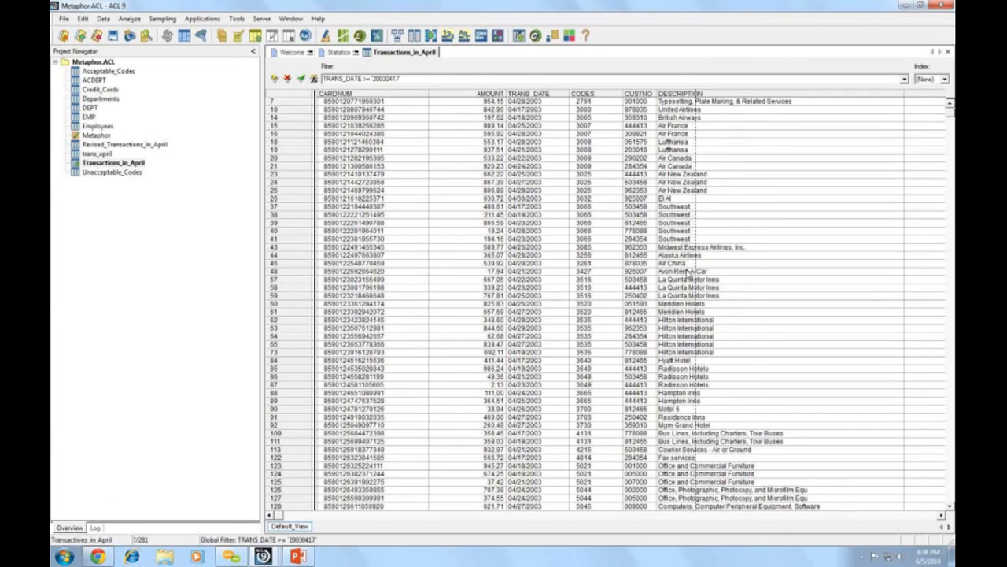
pyautogui.click(404, 77)
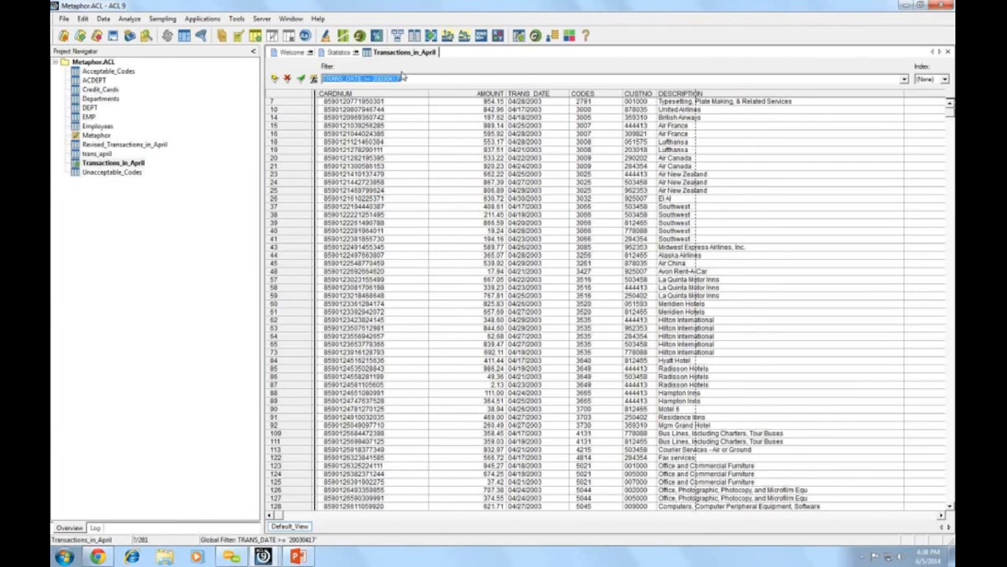
pyautogui.click(400, 78)
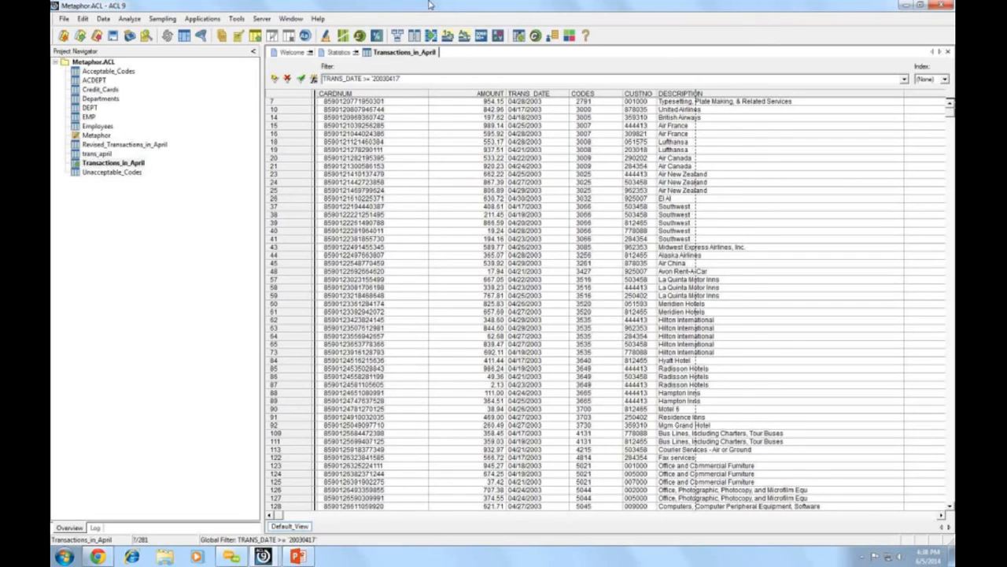
# Step: Change the filter's TRANS_DATE cutoff to 20030401, examine the expression in the filter editor, and remove the filter
pyautogui.press('BackSpace')
pyautogui.press('BackSpace')
pyautogui.write('01')
pyautogui.press('Return')
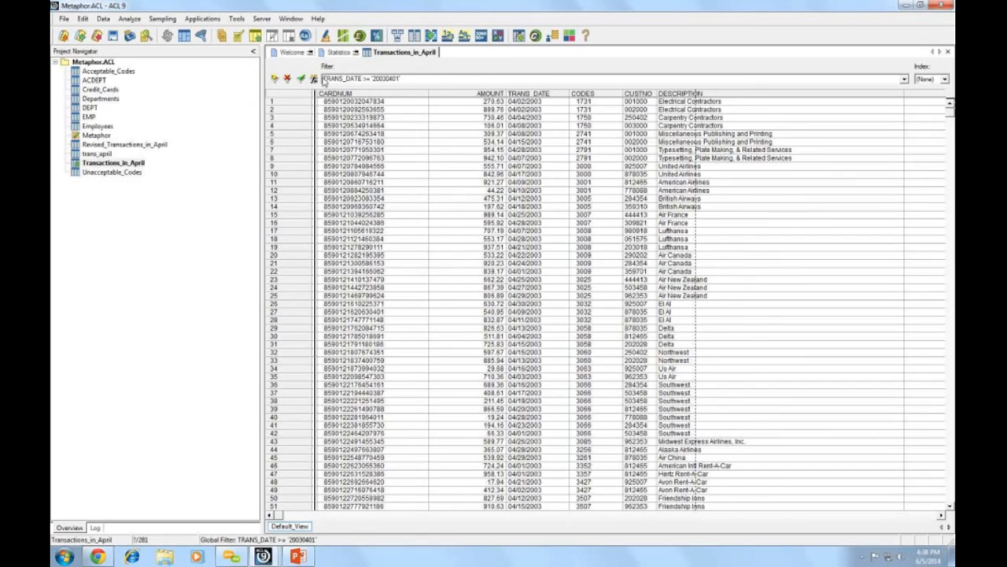
pyautogui.moveTo(322, 80); pyautogui.dragTo(401, 79)
pyautogui.click(314, 81)
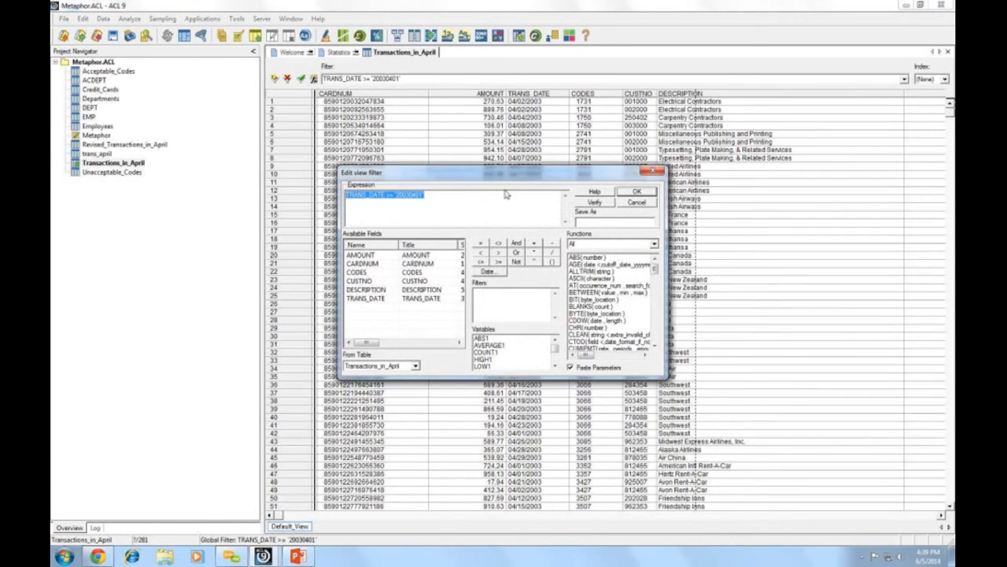
pyautogui.click(655, 172)
pyautogui.click(288, 79)
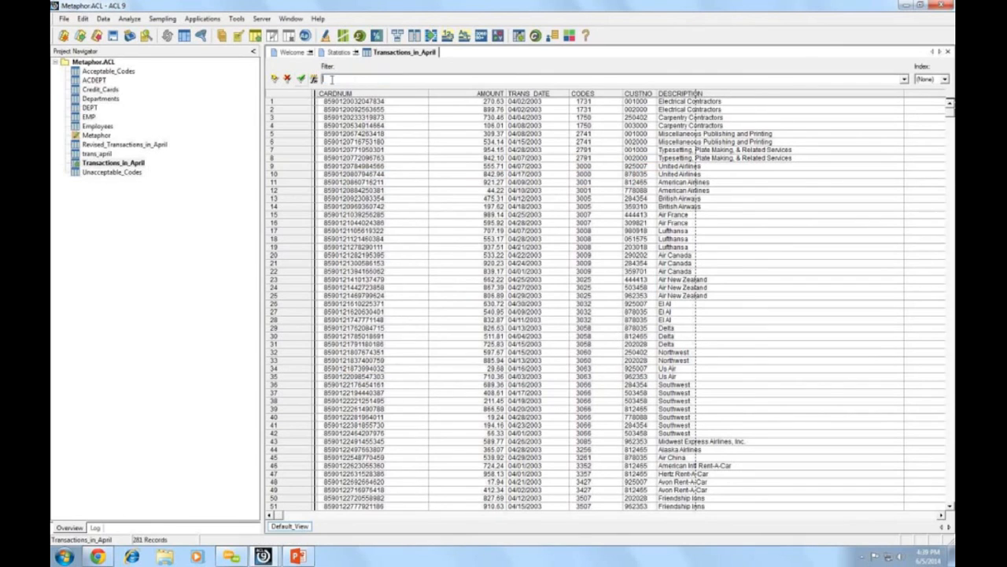
# Step: Start a new view filter expression on Transactions_in_April with TRANS_DATE >=
pyautogui.click(314, 79)
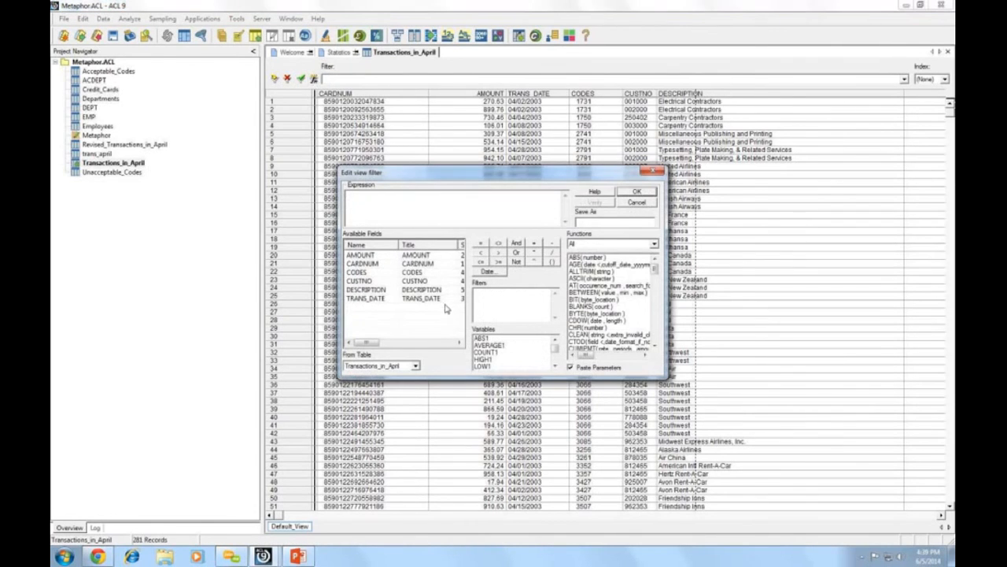
pyautogui.doubleClick(377, 301)
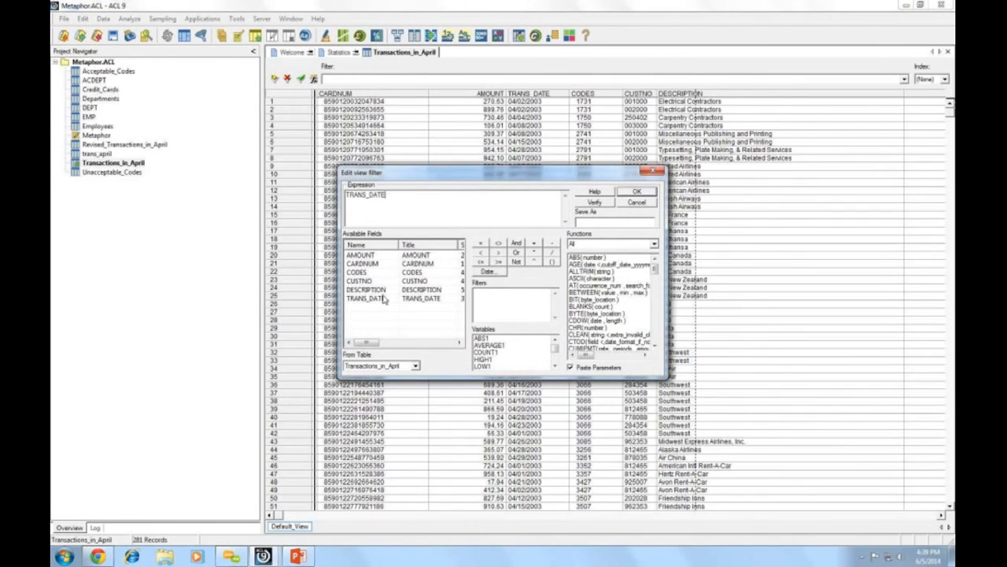
pyautogui.click(498, 262)
# Step: Insert April 1, 2003 into the filter expression using the Date Selector
pyautogui.click(488, 273)
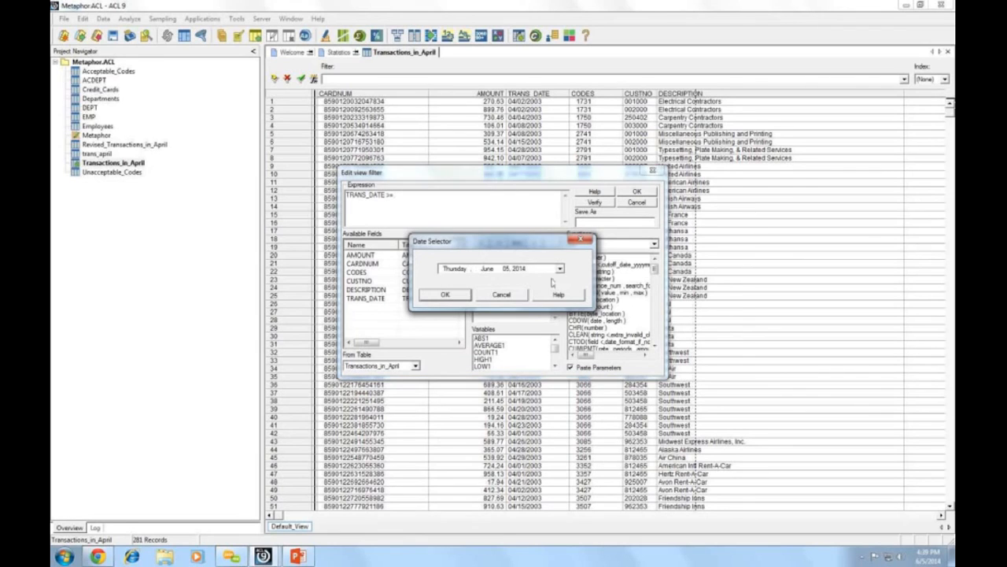
pyautogui.click(560, 269)
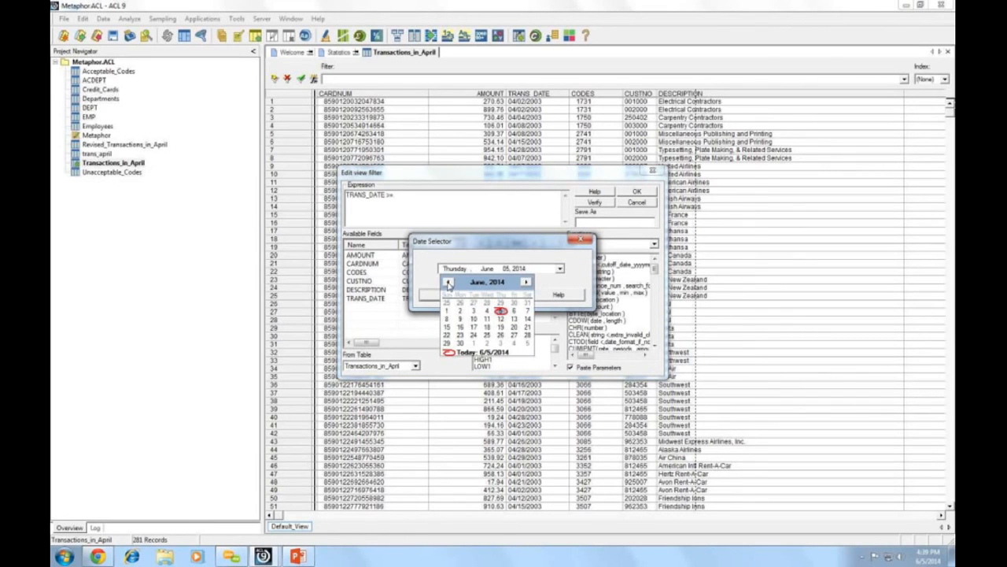
pyautogui.click(504, 283)
pyautogui.click(514, 285)
pyautogui.click(514, 284)
pyautogui.click(514, 285)
pyautogui.click(514, 285)
pyautogui.click(514, 285)
pyautogui.click(514, 285)
pyautogui.click(514, 285)
pyautogui.click(514, 284)
pyautogui.click(514, 285)
pyautogui.click(514, 285)
pyautogui.click(514, 285)
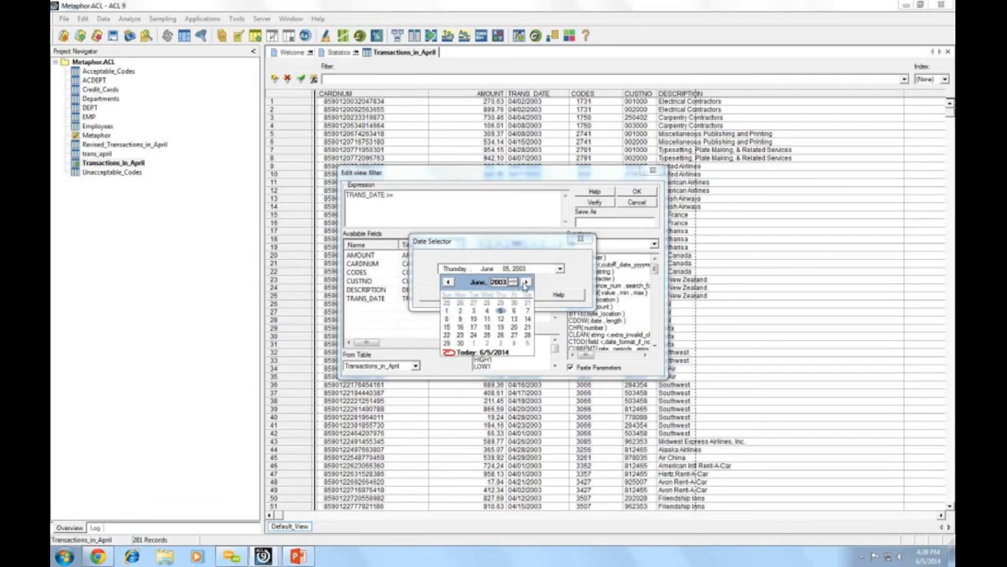
pyautogui.click(478, 284)
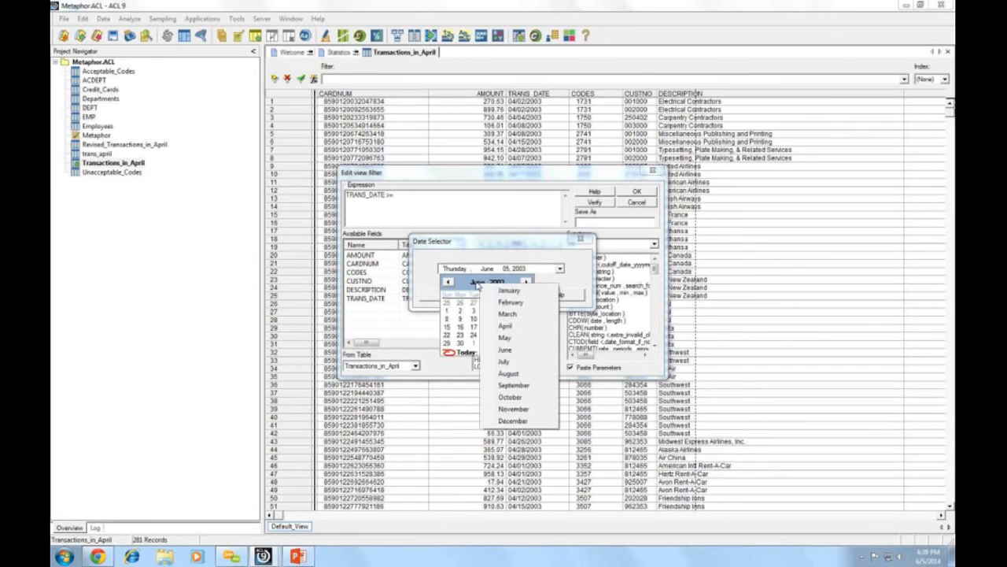
pyautogui.click(511, 326)
pyautogui.click(473, 305)
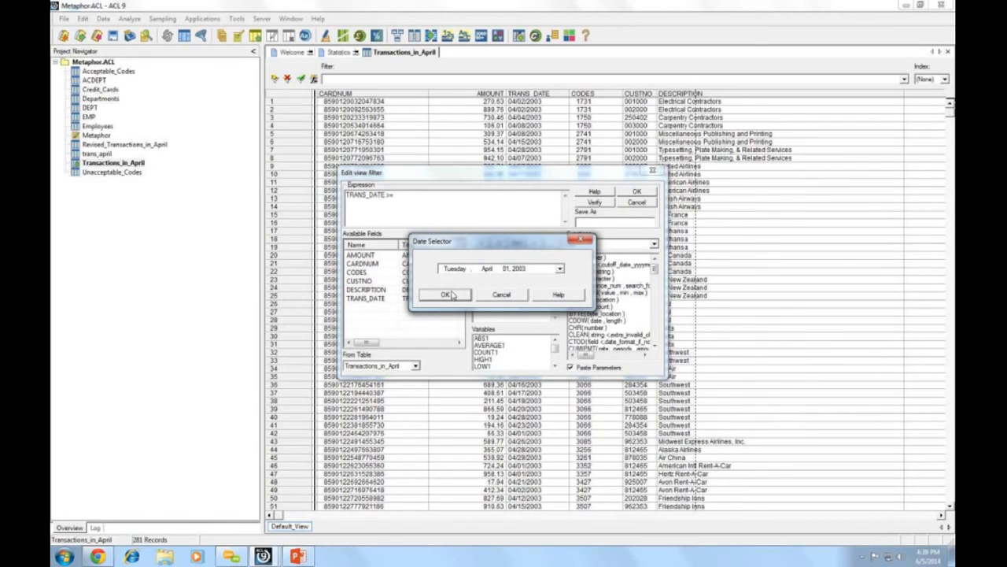
pyautogui.click(458, 296)
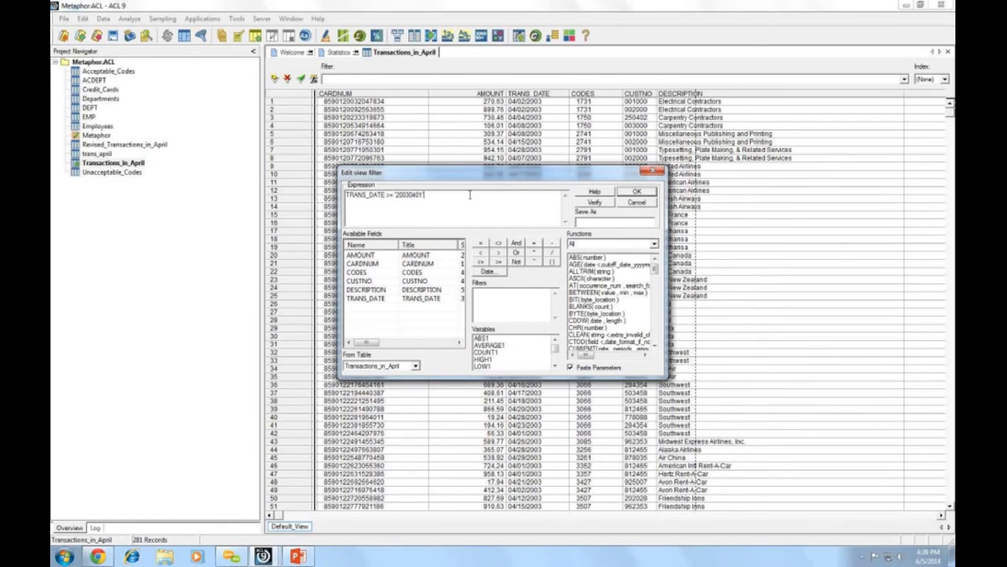
# Step: Verify the TRANS_DATE filter expression, apply it to the view, and remove the filter
pyautogui.click(596, 203)
pyautogui.click(543, 312)
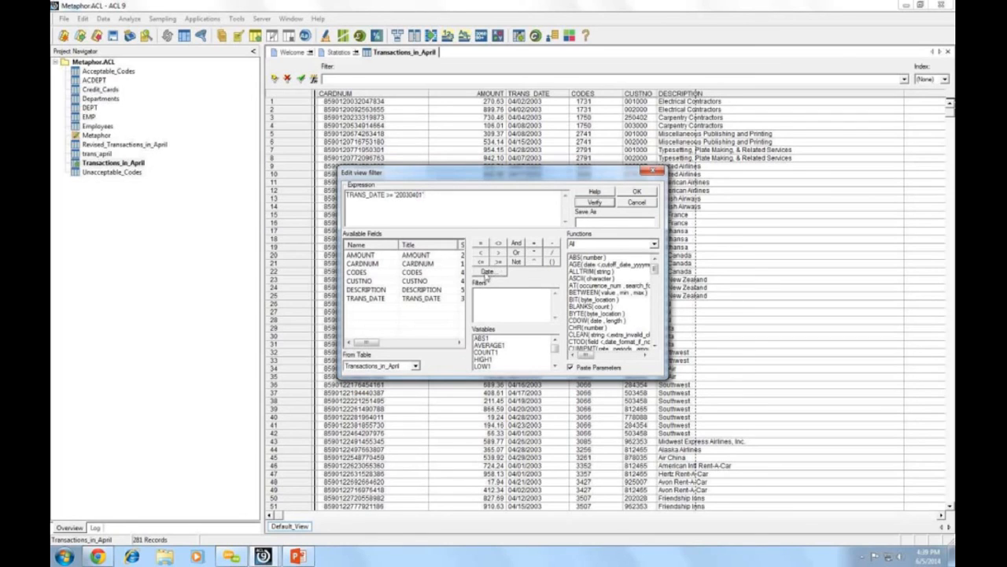
pyautogui.write('`')
pyautogui.click(644, 193)
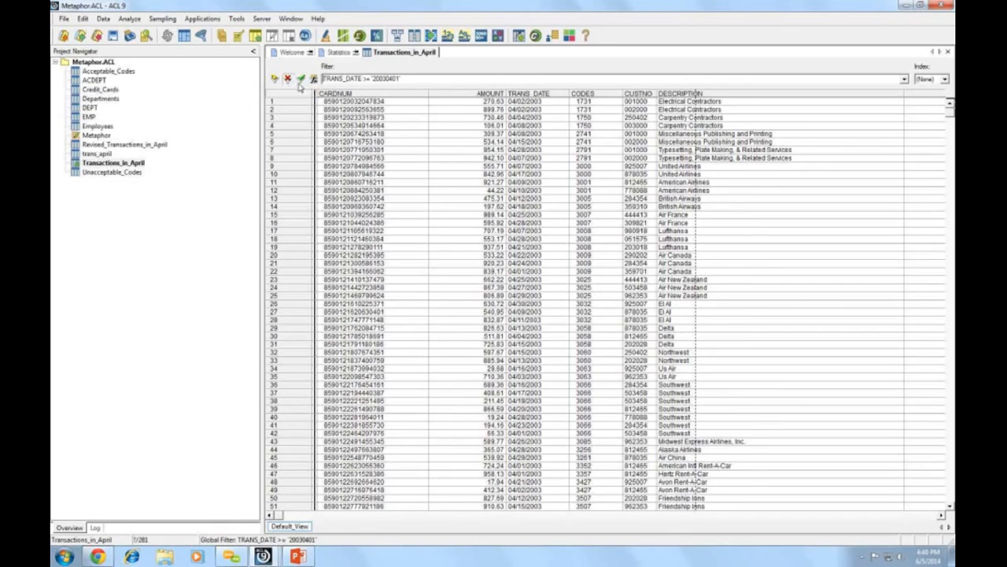
pyautogui.click(288, 80)
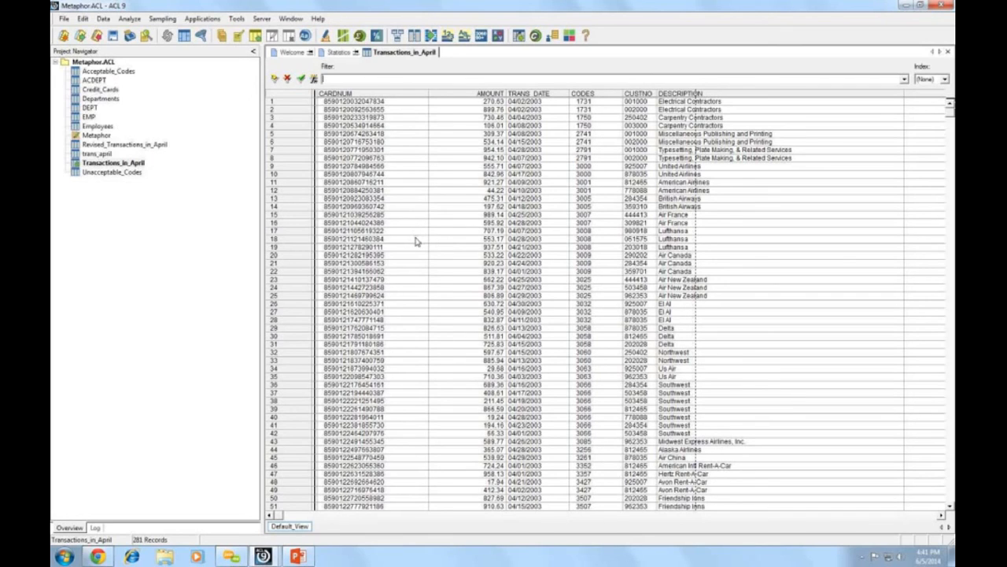
# Step: Set up a Look for Duplicates analysis on Transactions_in_April with AMOUNT as the duplicates key field
pyautogui.click(129, 19)
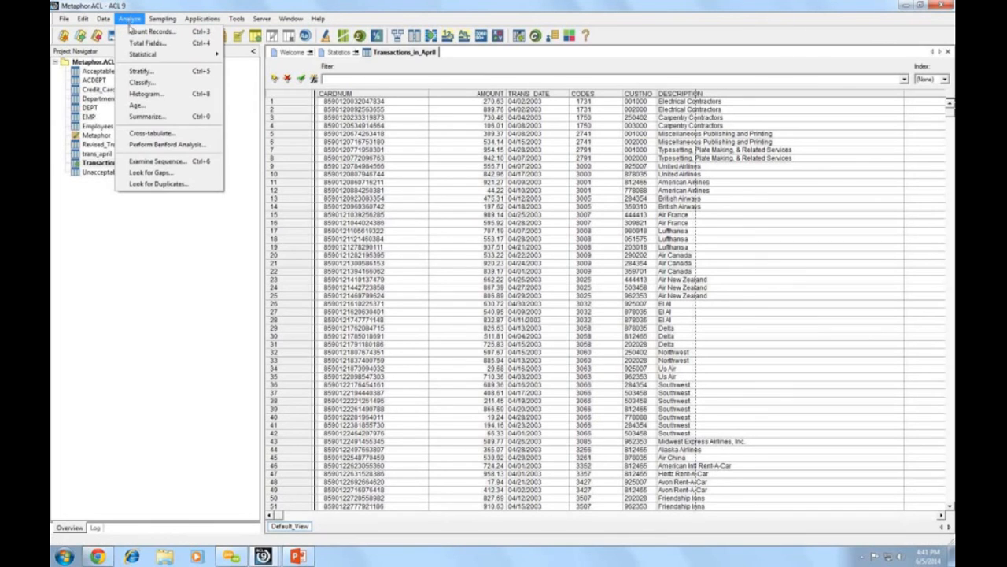
pyautogui.click(161, 184)
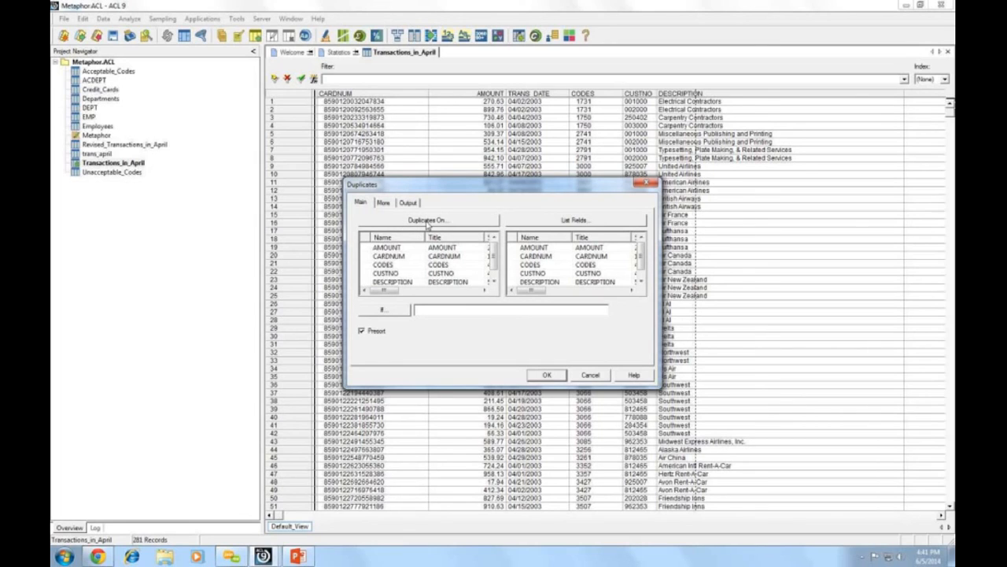
pyautogui.click(427, 221)
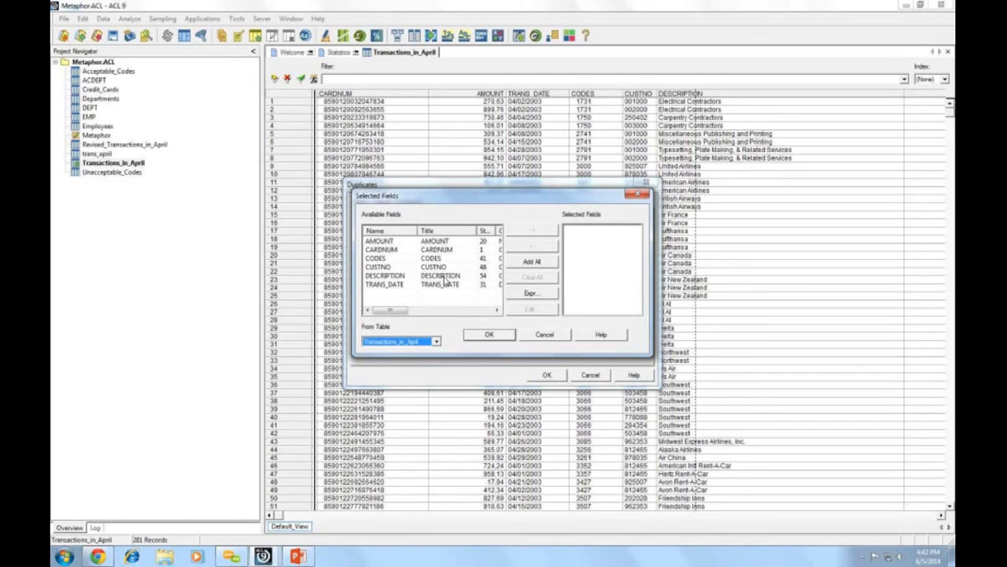
pyautogui.click(390, 242)
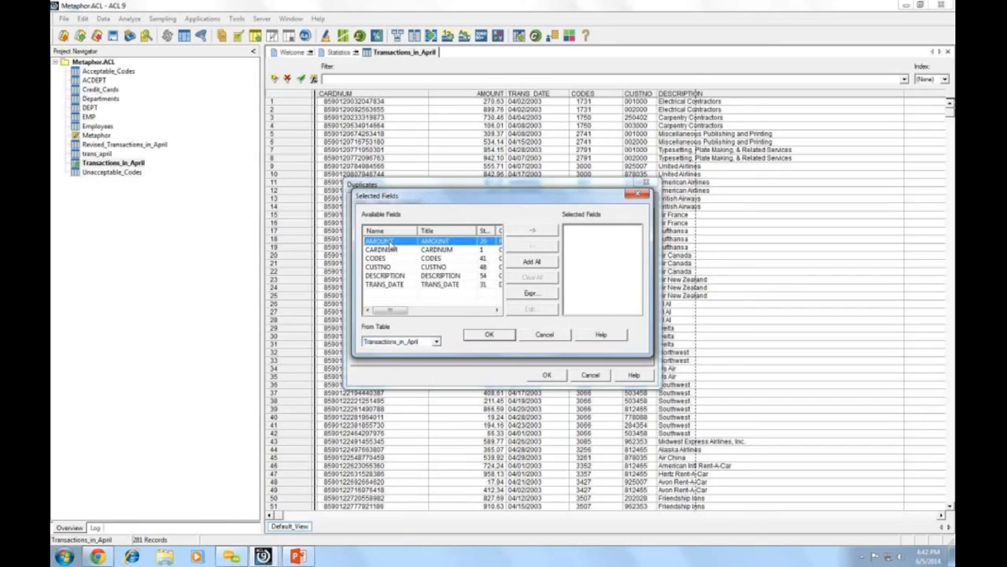
pyautogui.doubleClick(390, 241)
pyautogui.click(491, 336)
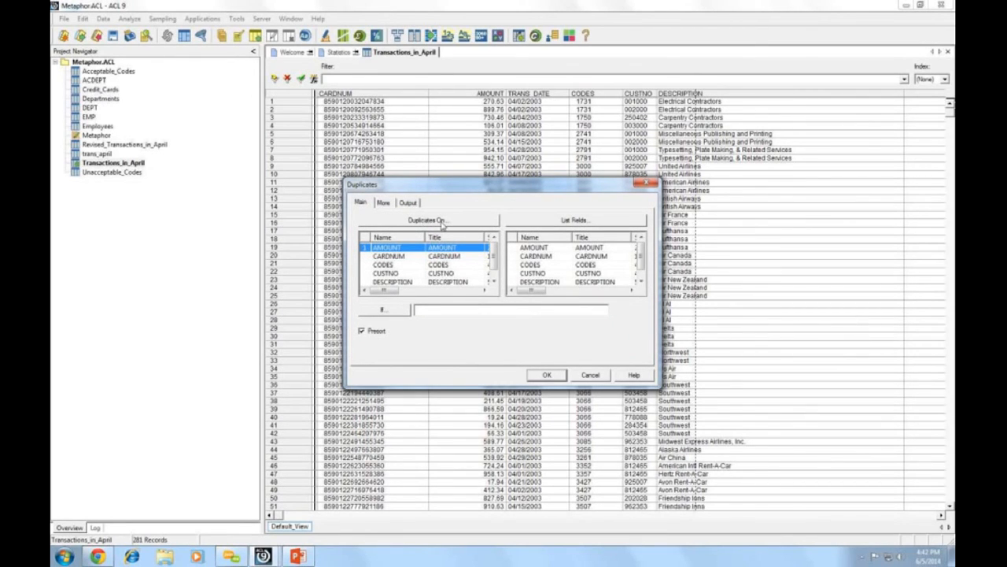
# Step: Include all table fields in the duplicates listing, and check the If condition editor without entering a condition
pyautogui.click(604, 226)
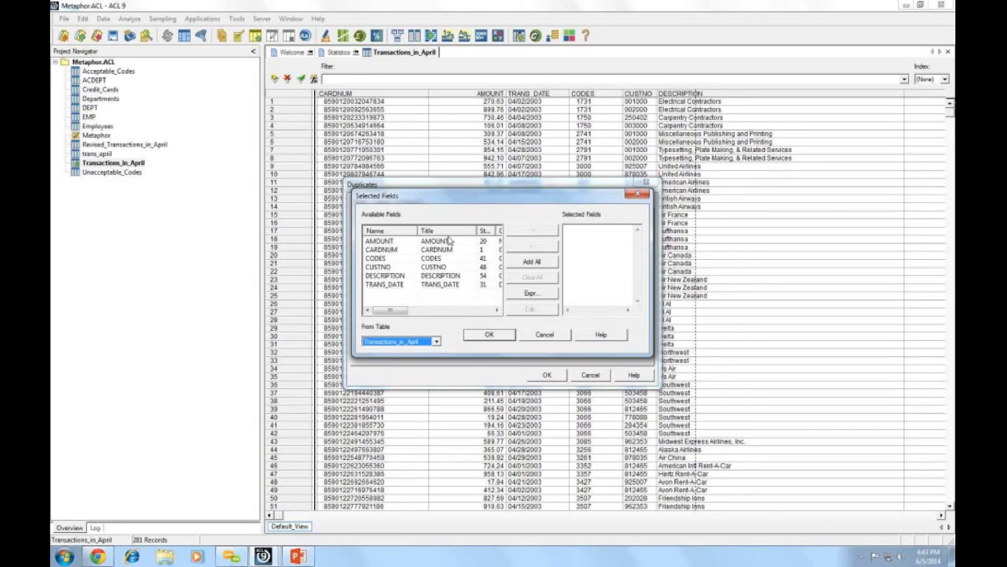
pyautogui.click(532, 263)
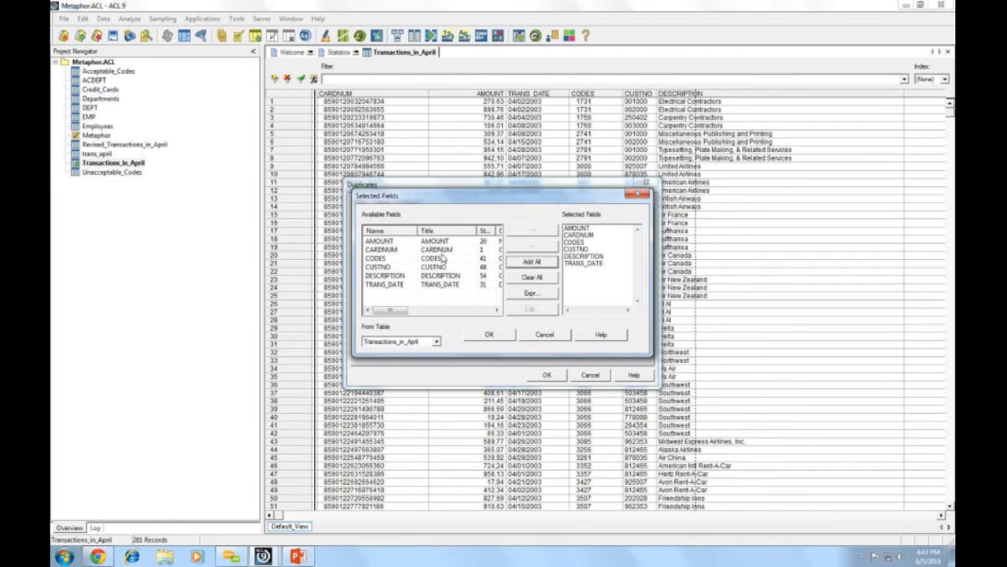
pyautogui.click(487, 336)
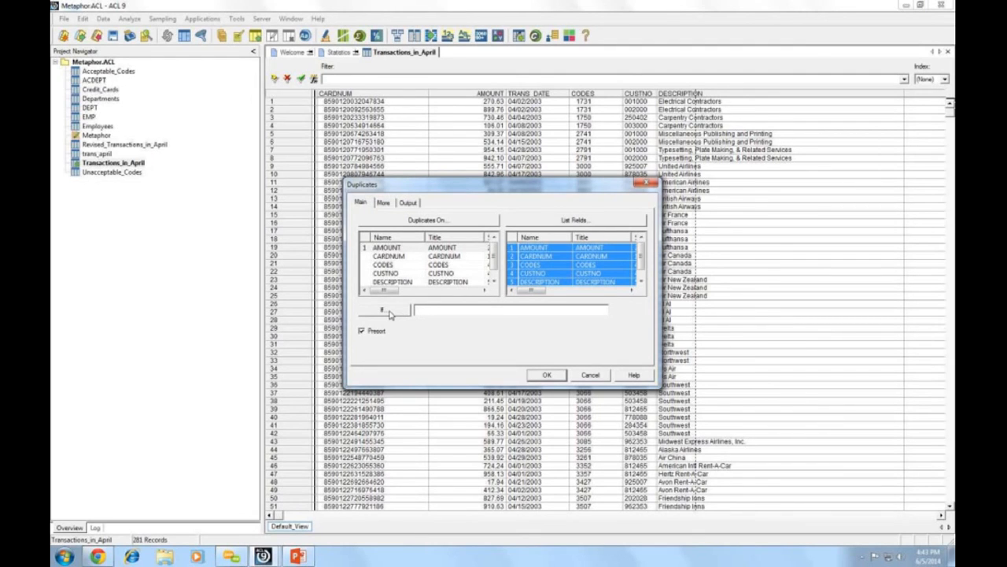
pyautogui.click(389, 312)
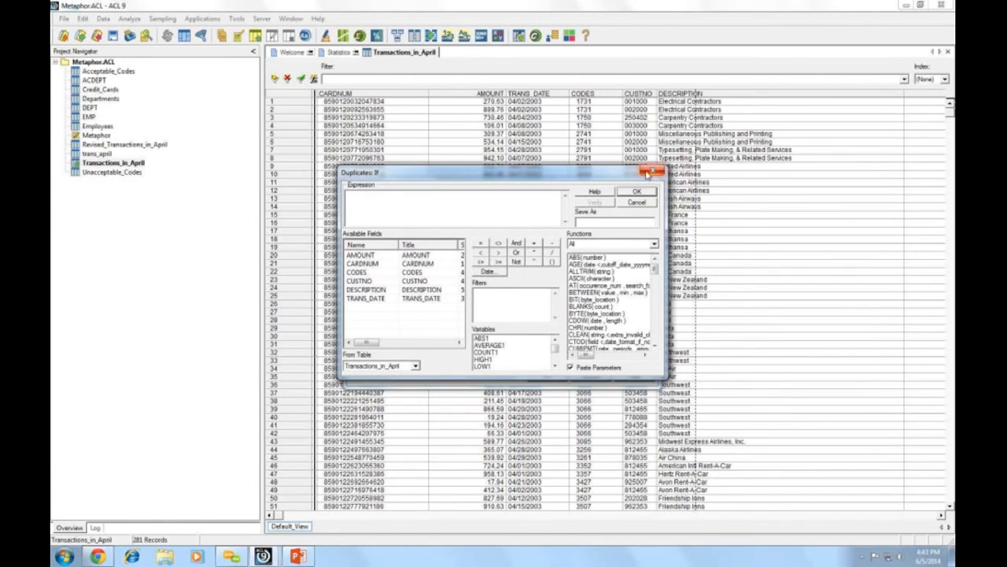
pyautogui.click(648, 173)
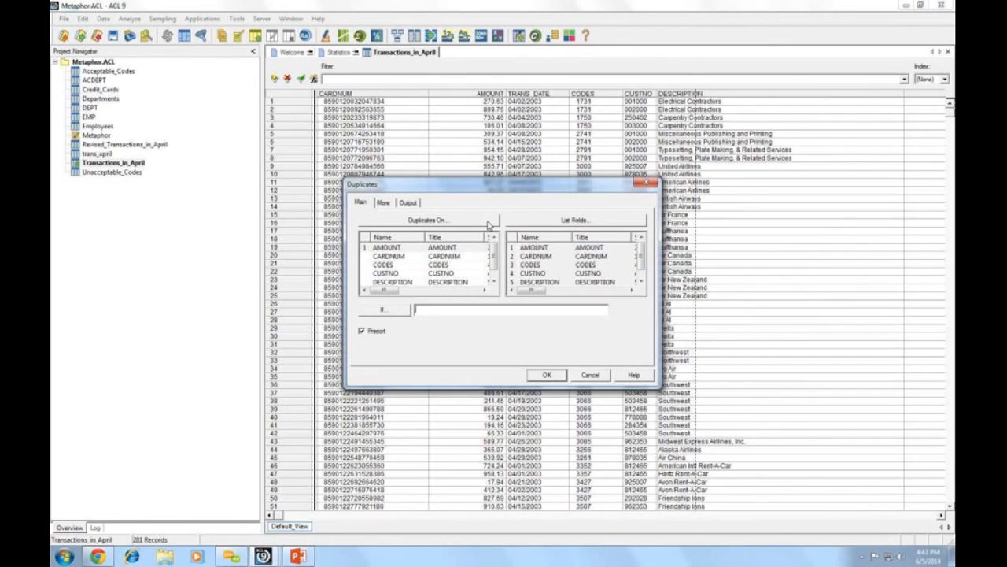
# Step: Send the duplicates output to the screen and run the AMOUNT duplicates analysis
pyautogui.click(409, 204)
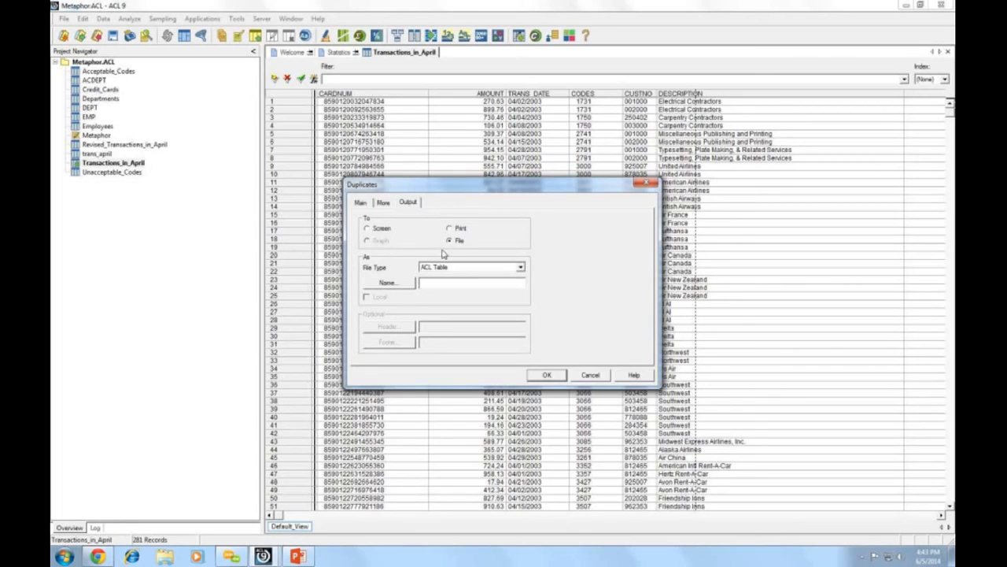
pyautogui.click(367, 229)
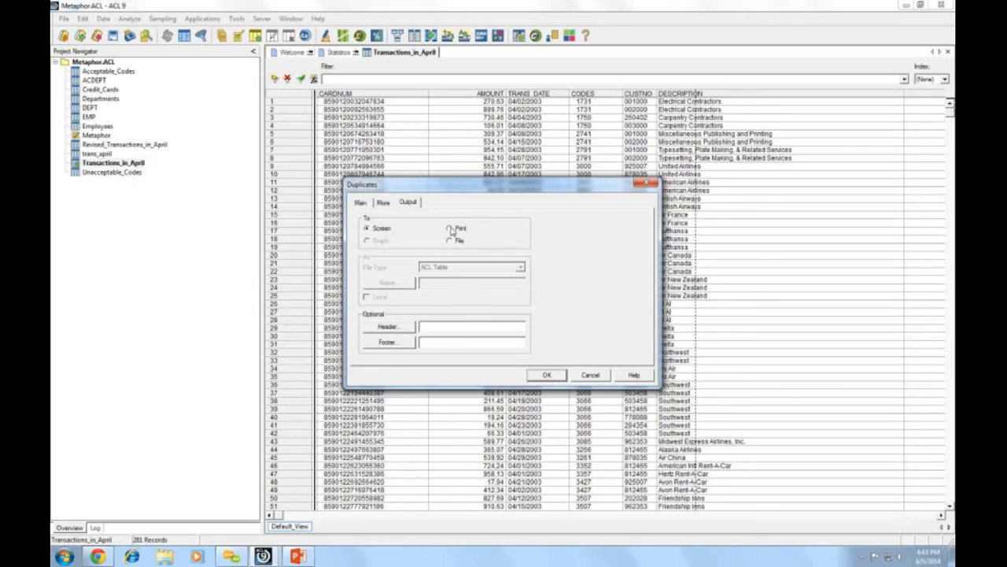
pyautogui.click(449, 241)
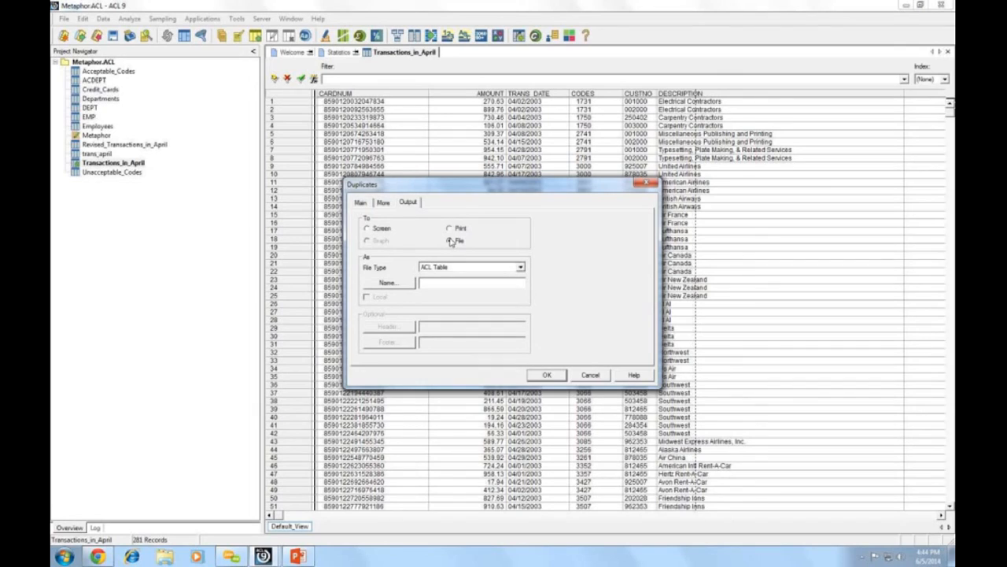
pyautogui.click(367, 229)
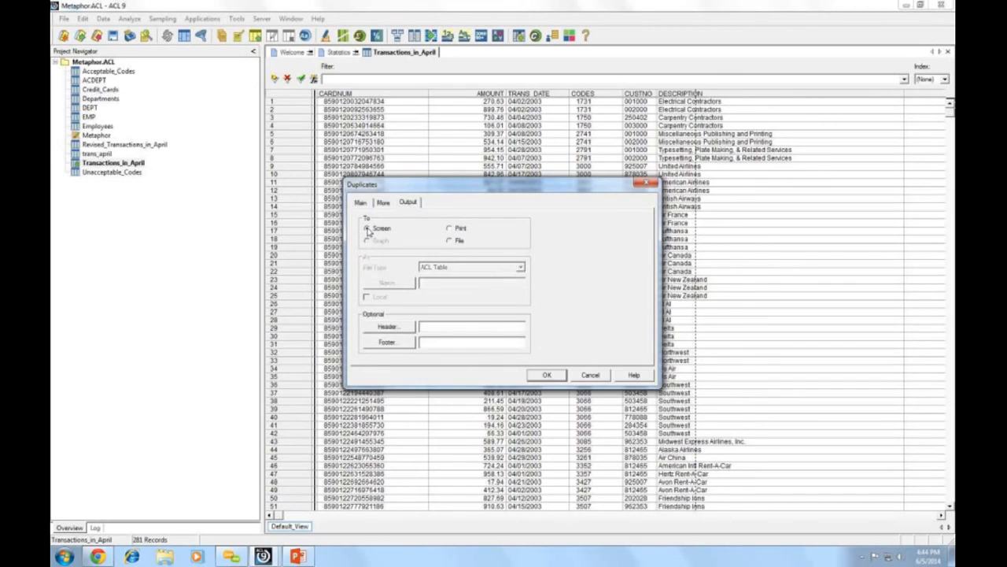
pyautogui.click(547, 375)
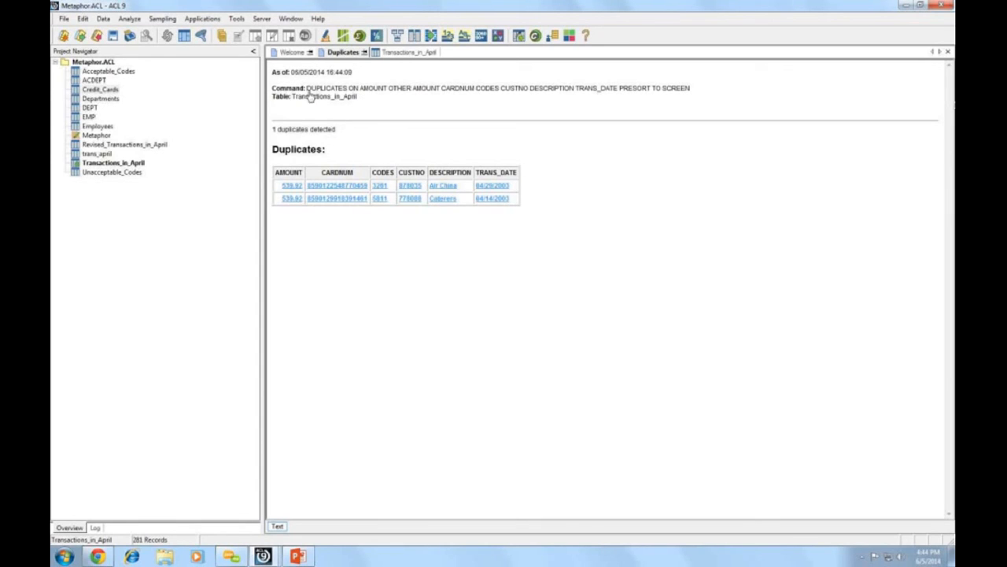
# Step: Rerun the duplicates analysis on both AMOUNT and TRANS_DATE, and return to the Transactions_in_April table
pyautogui.click(369, 92)
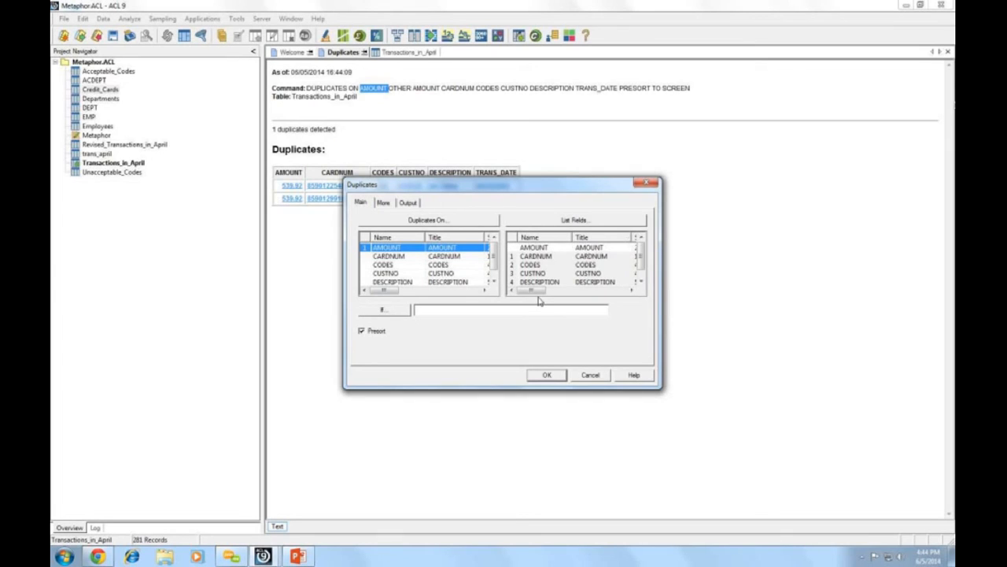
pyautogui.moveTo(537, 184); pyautogui.dragTo(536, 139)
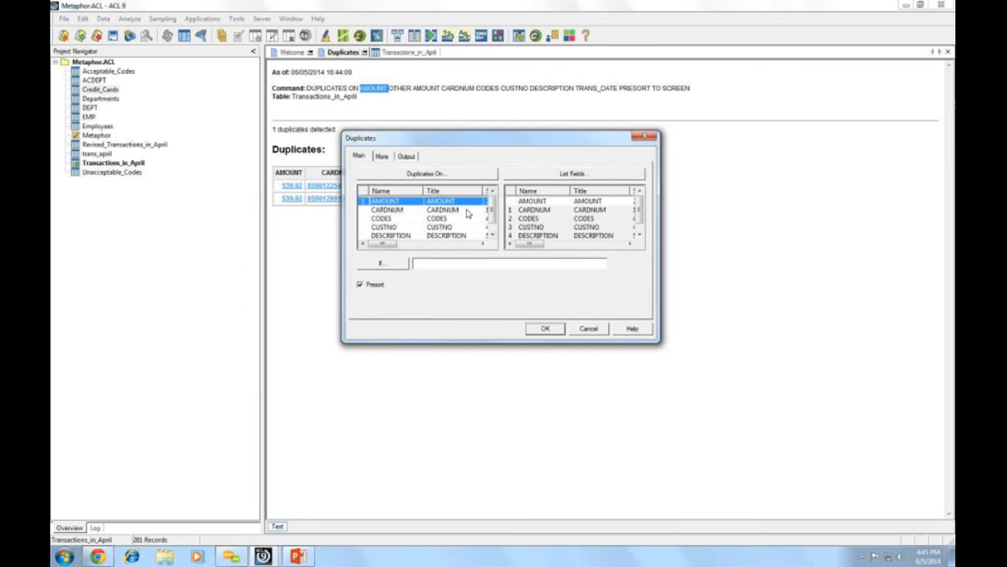
pyautogui.click(429, 174)
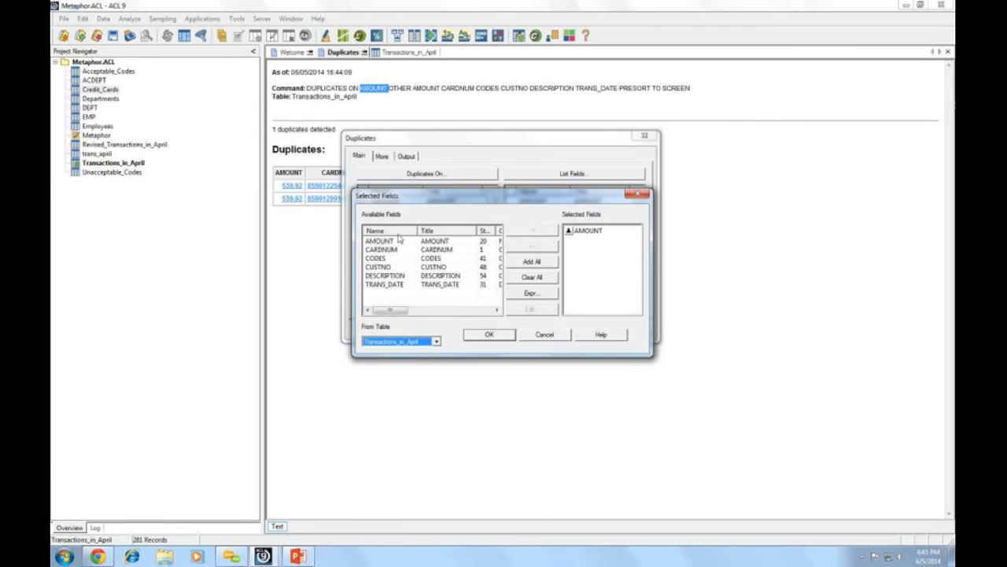
pyautogui.doubleClick(402, 286)
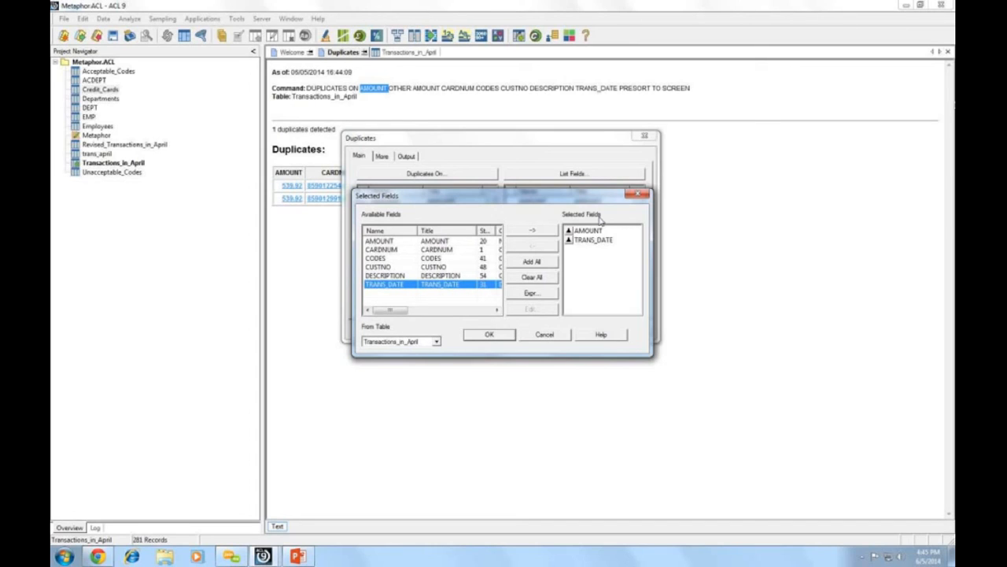
pyautogui.click(505, 335)
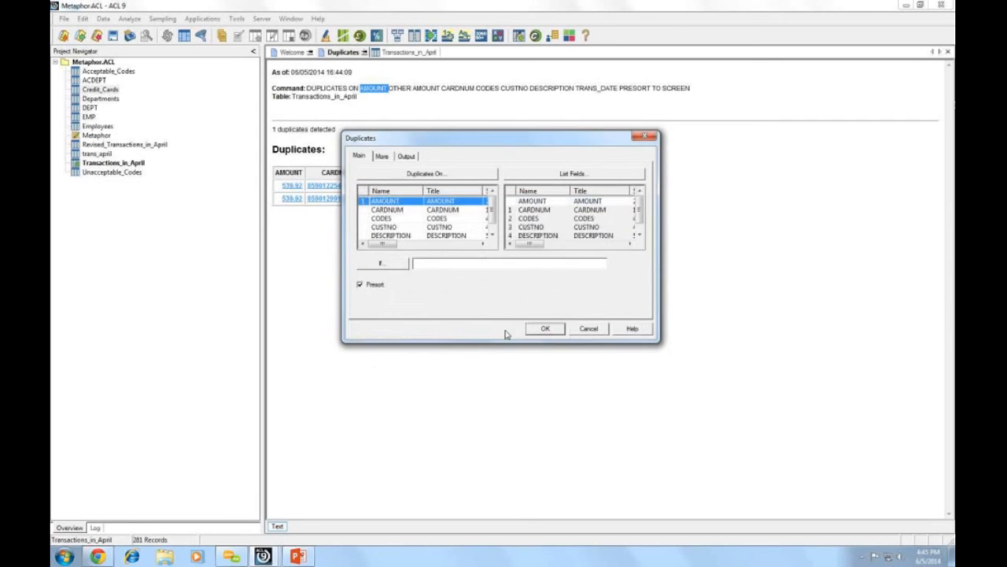
pyautogui.click(551, 328)
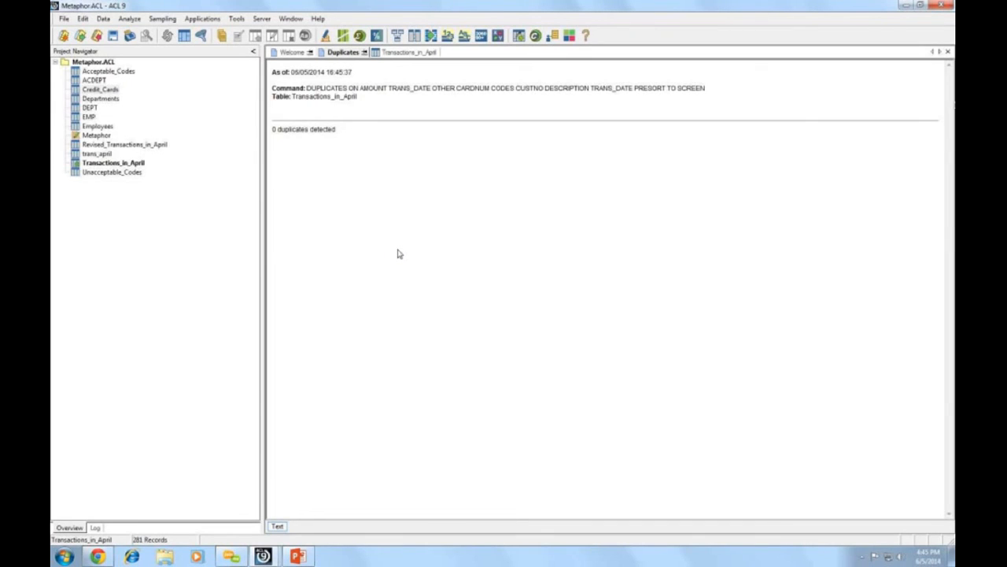
pyautogui.doubleClick(131, 164)
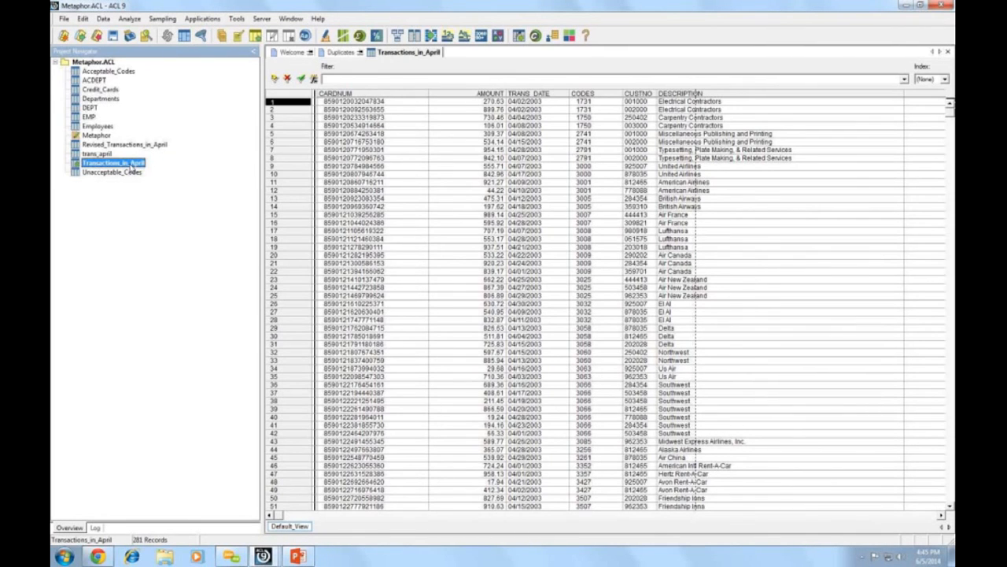